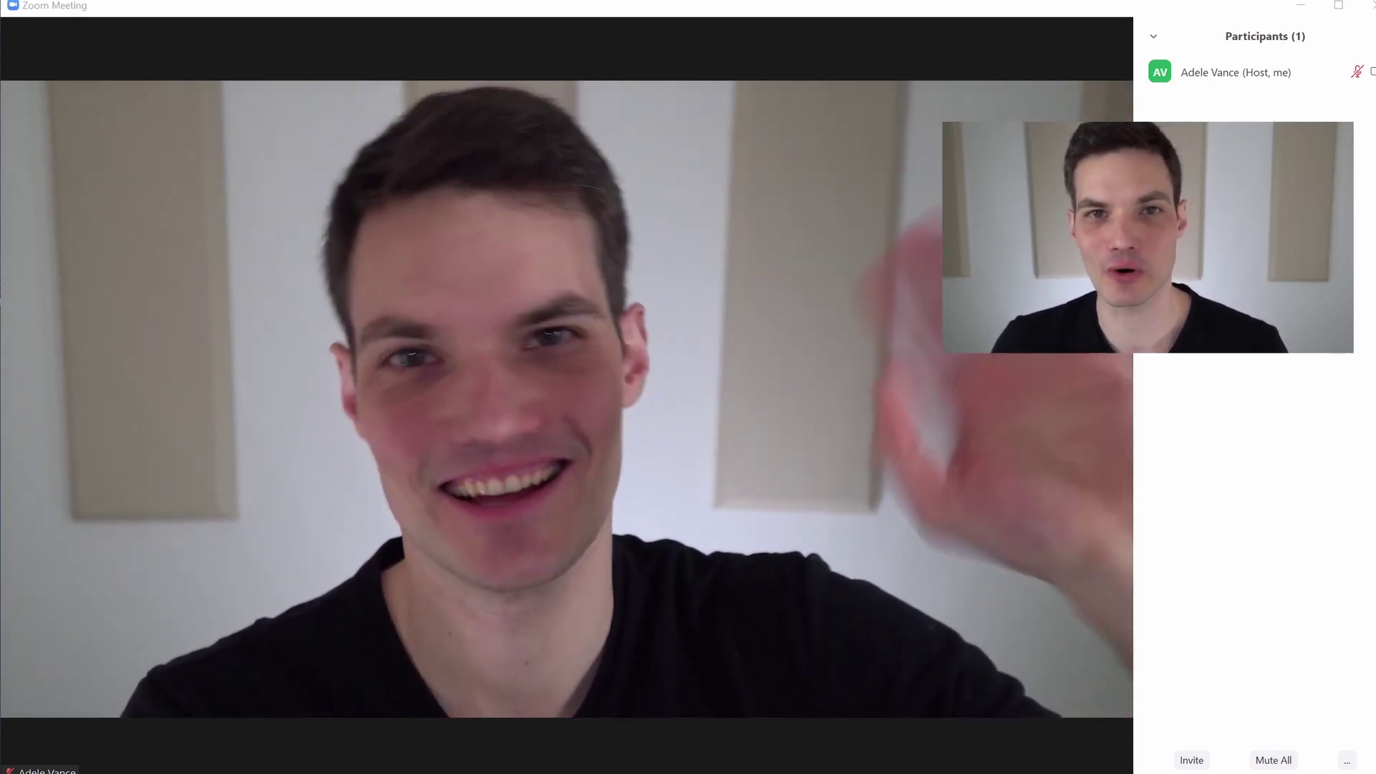
- Apply the featured Kidcore Flower lens in Snap Camera and replace it with the Heart Eyes lens
mouse_move(502, 428)
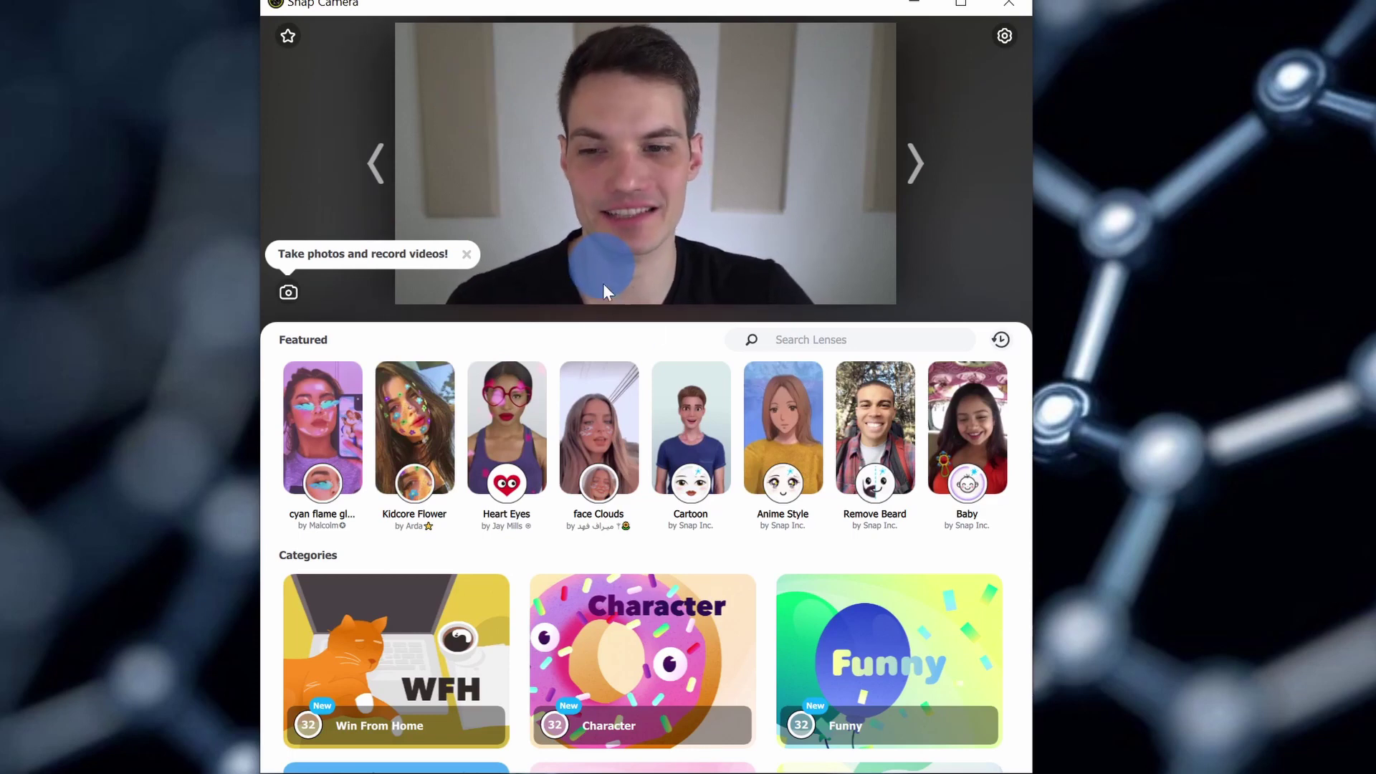
click(816, 340)
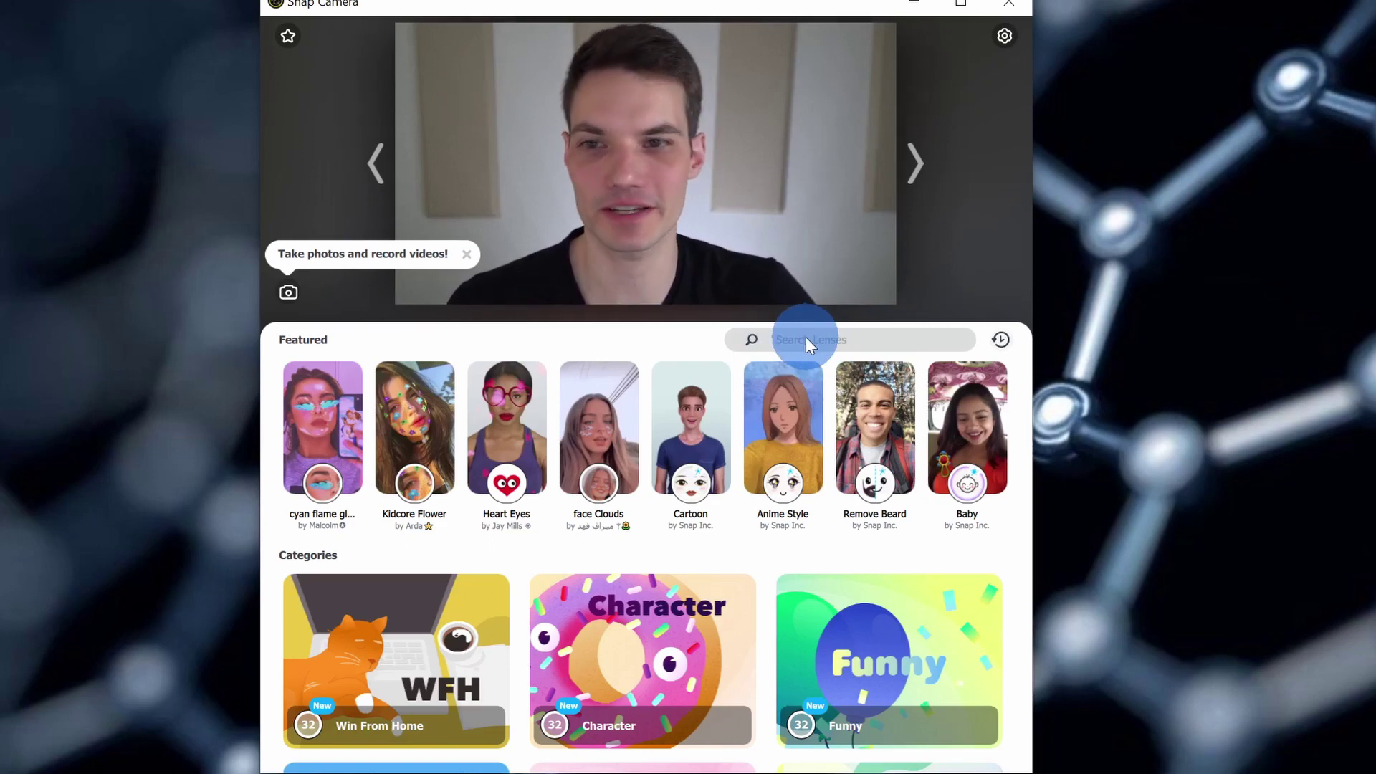
click(397, 390)
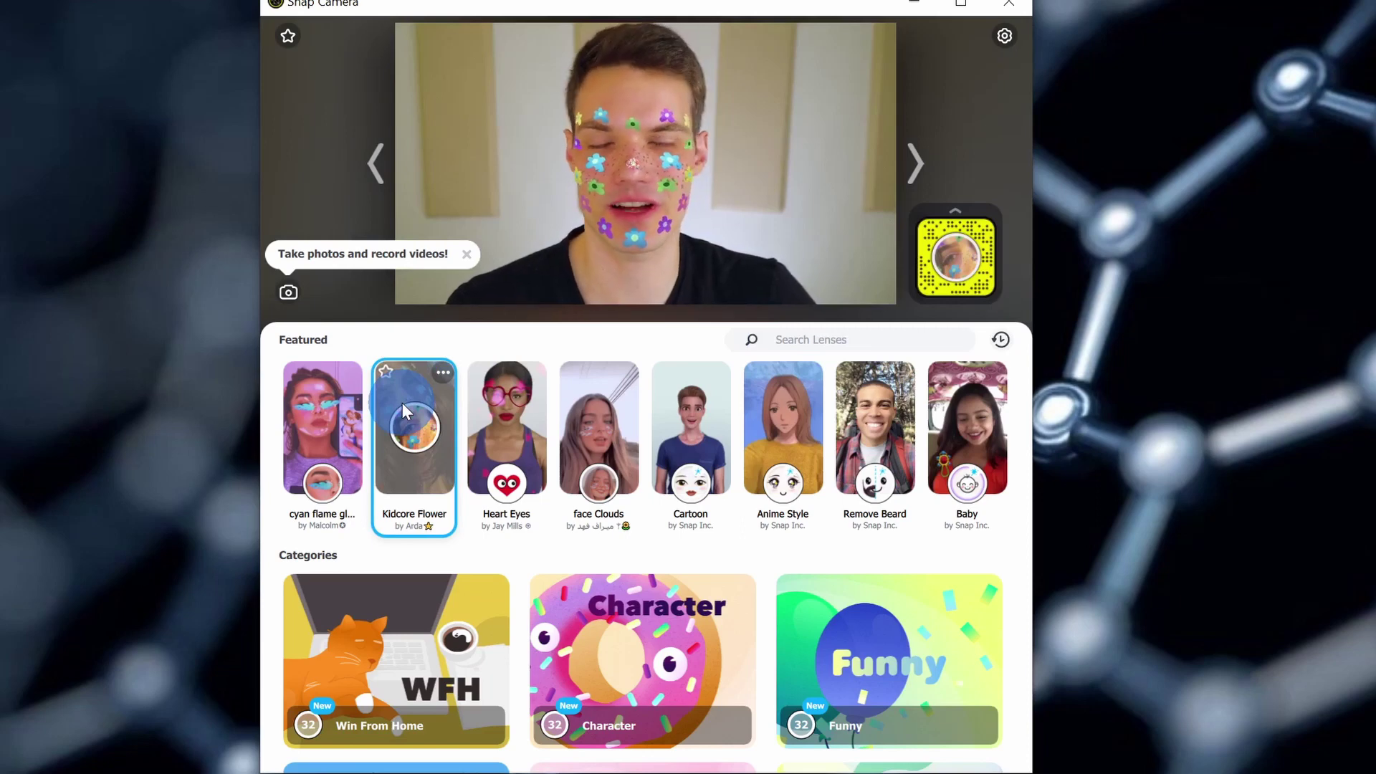
click(505, 389)
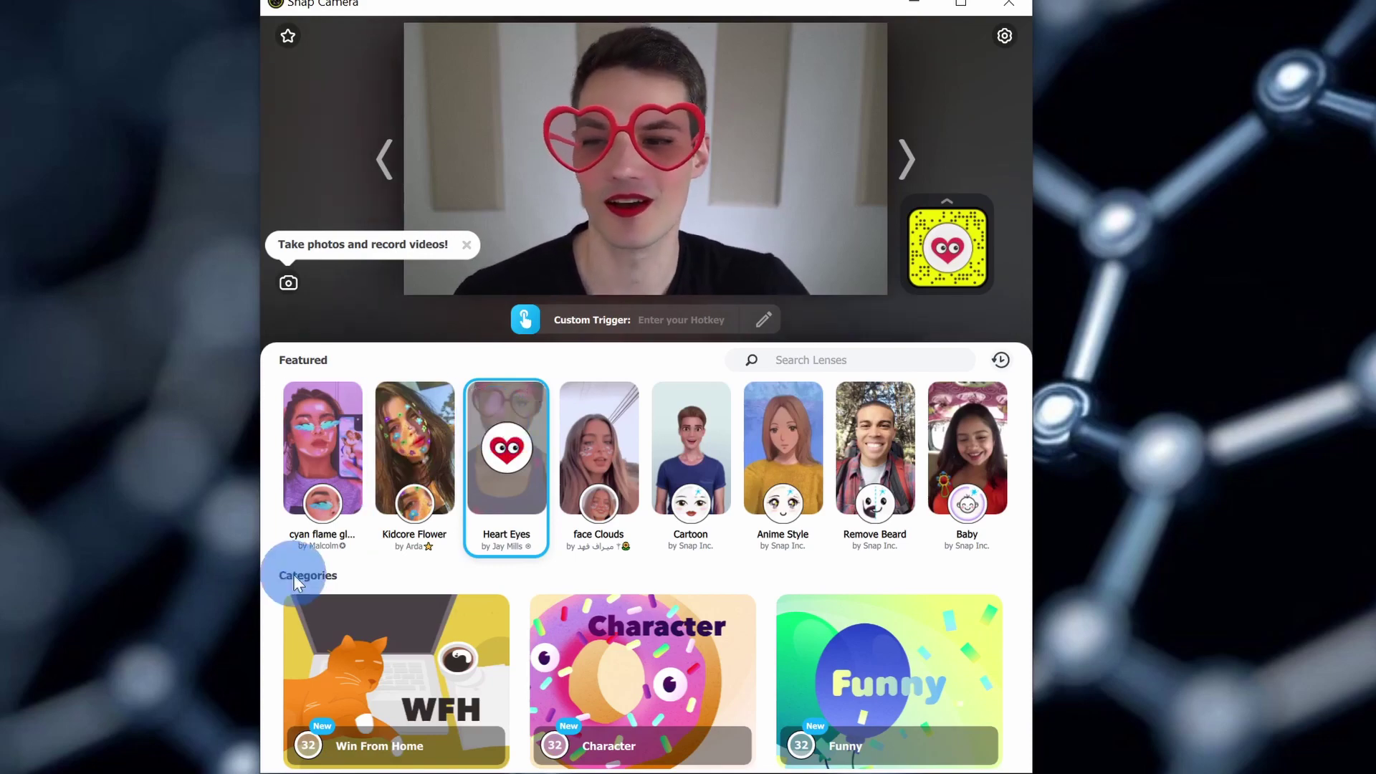
- Open the Gaming lens category and choose the Viking lens
scroll(466, 624, down, 2)
scroll(466, 624, down, 1)
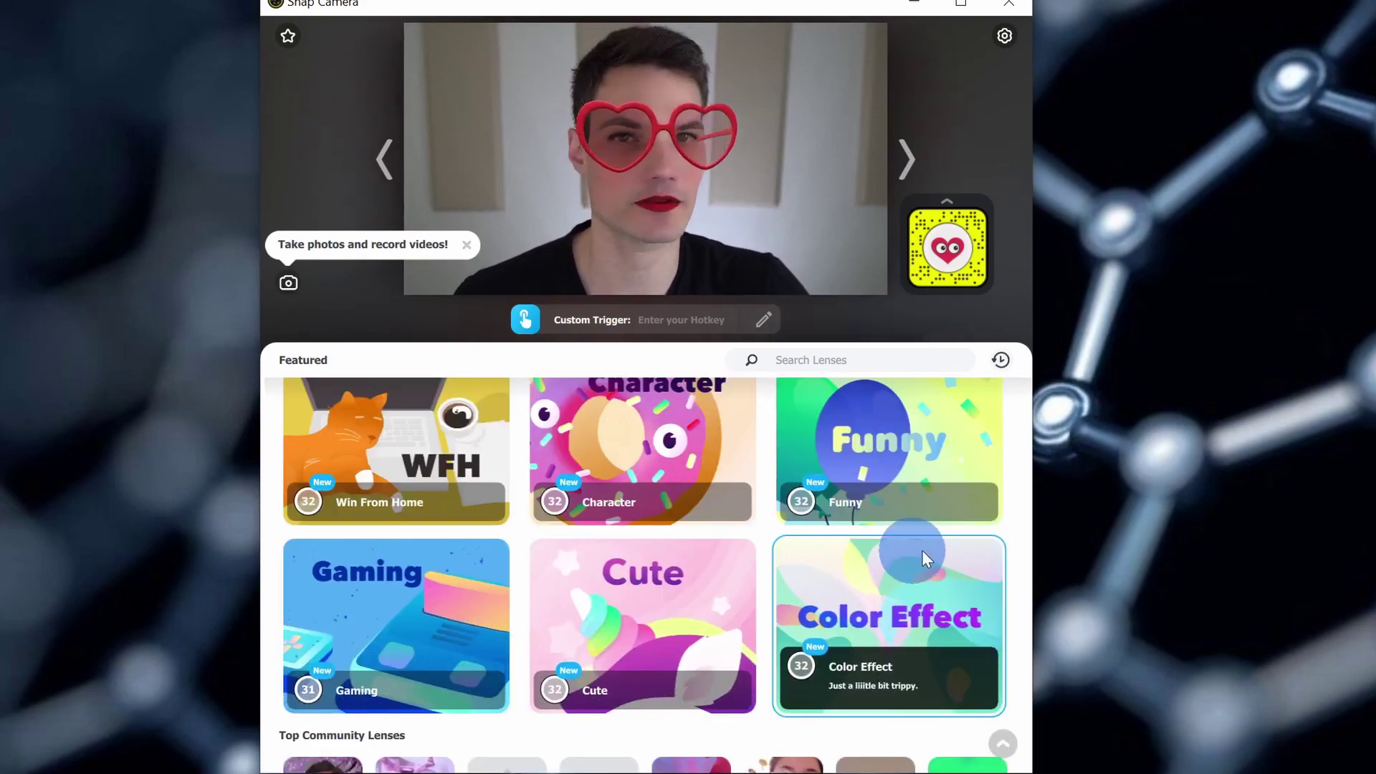
click(410, 595)
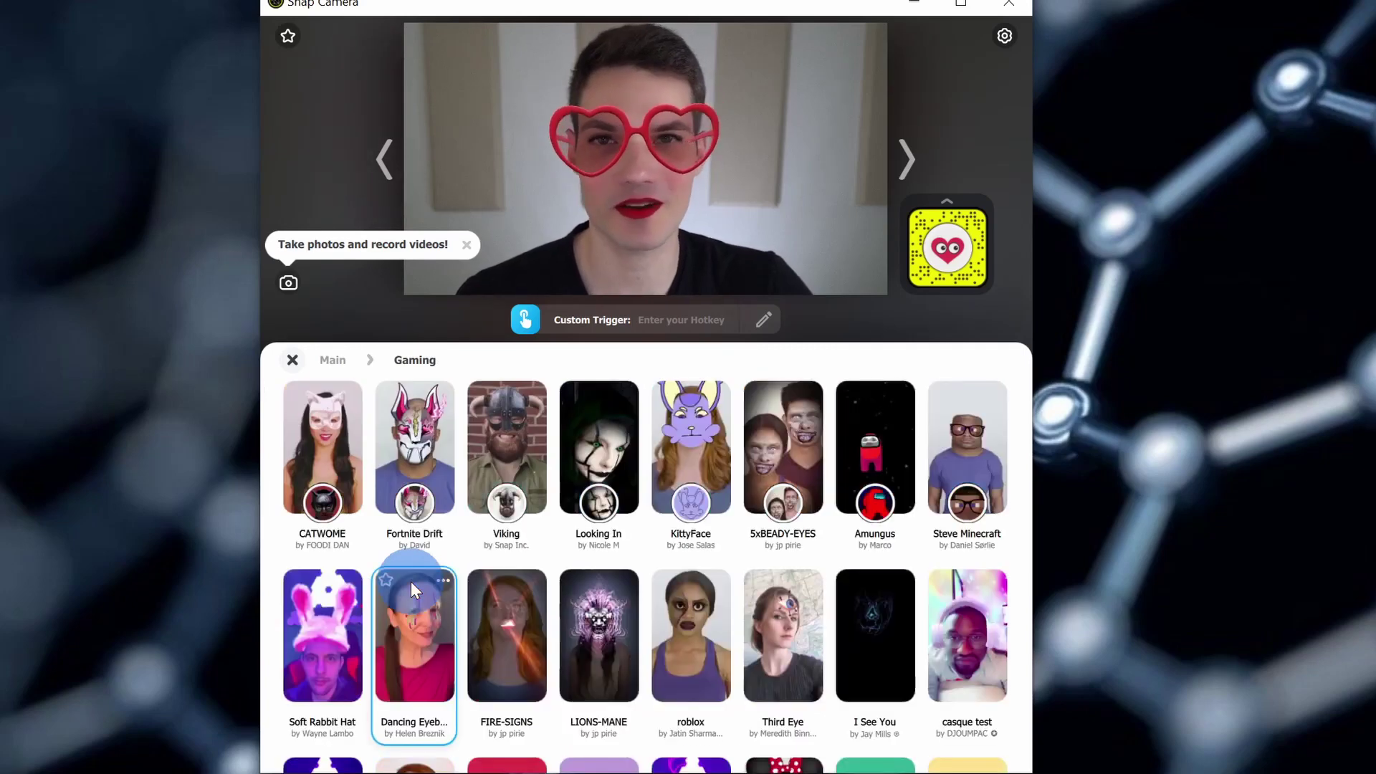
click(521, 423)
click(626, 535)
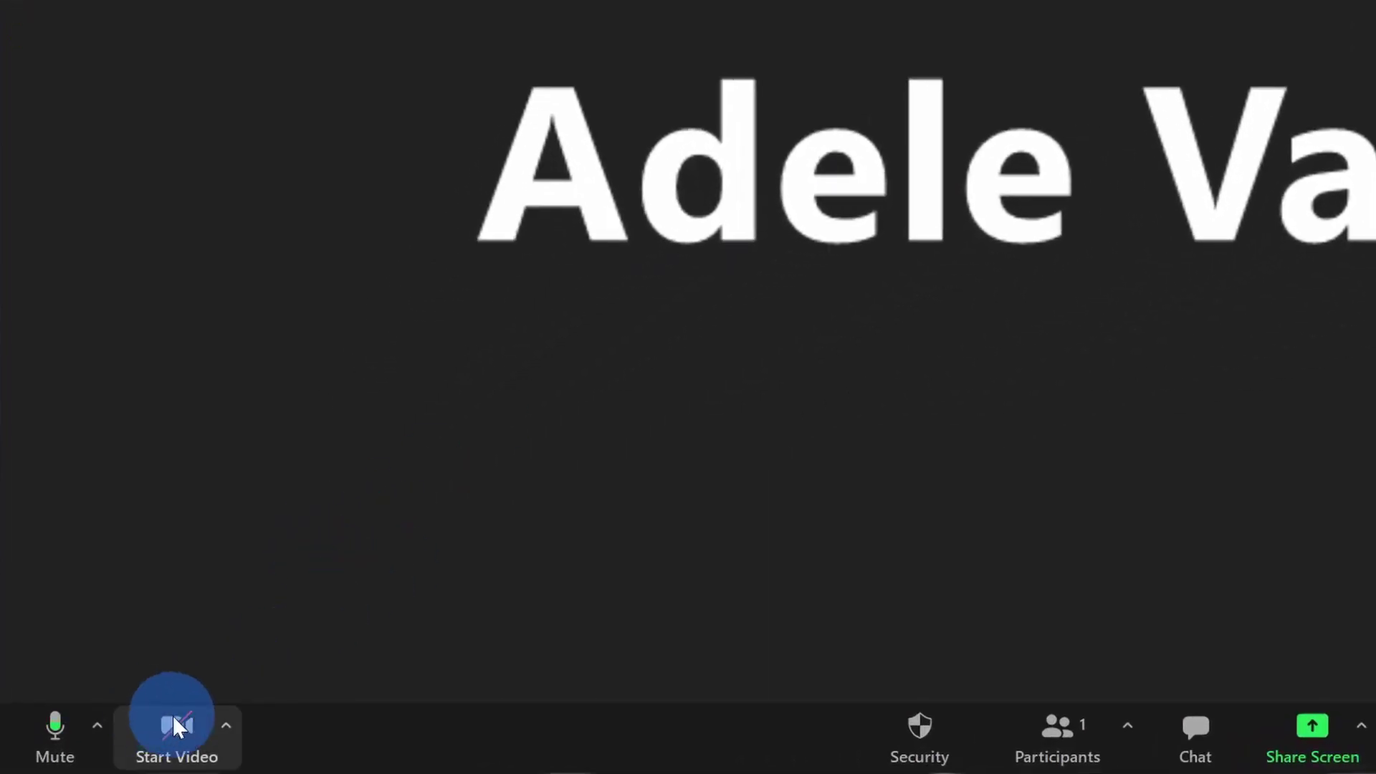
- Switch to the Zoom meeting, select Snap Camera as the camera and start the video
click(225, 729)
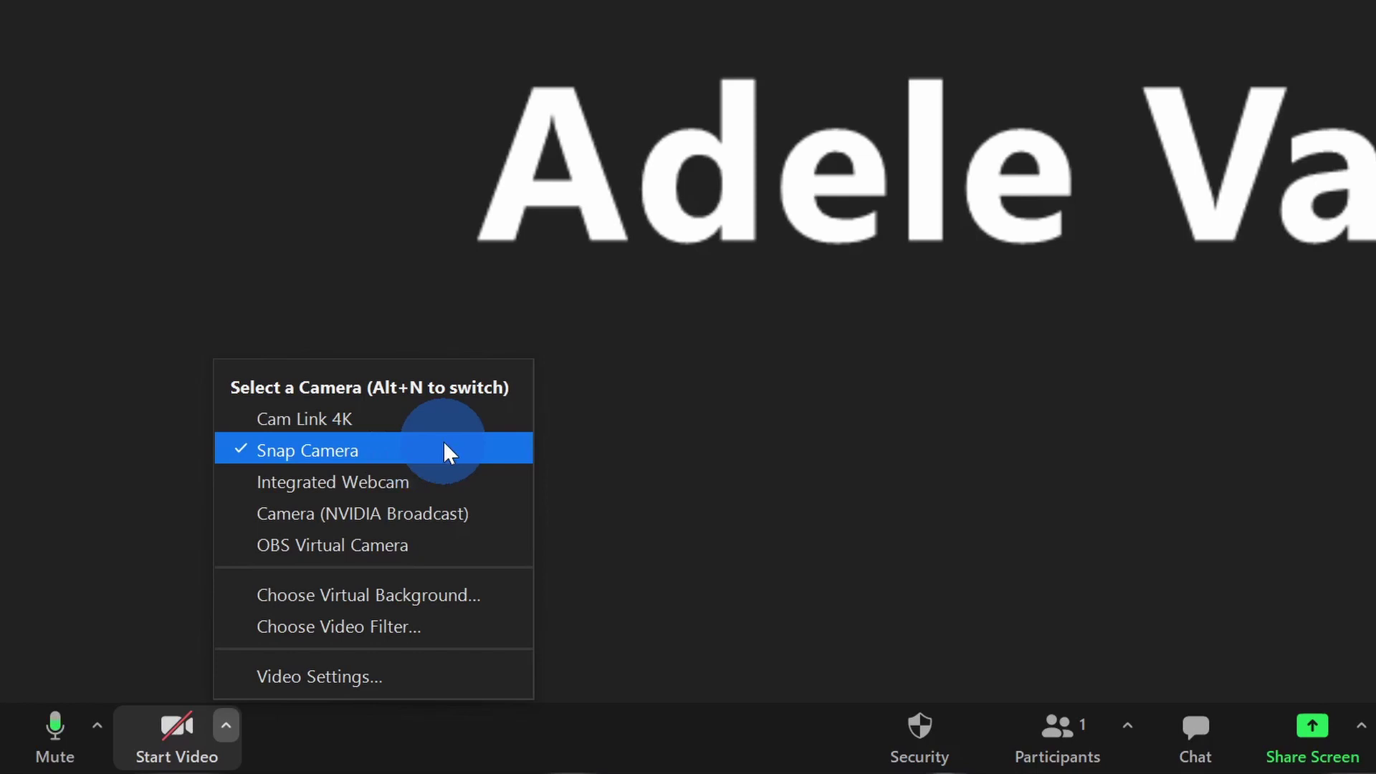
click(390, 452)
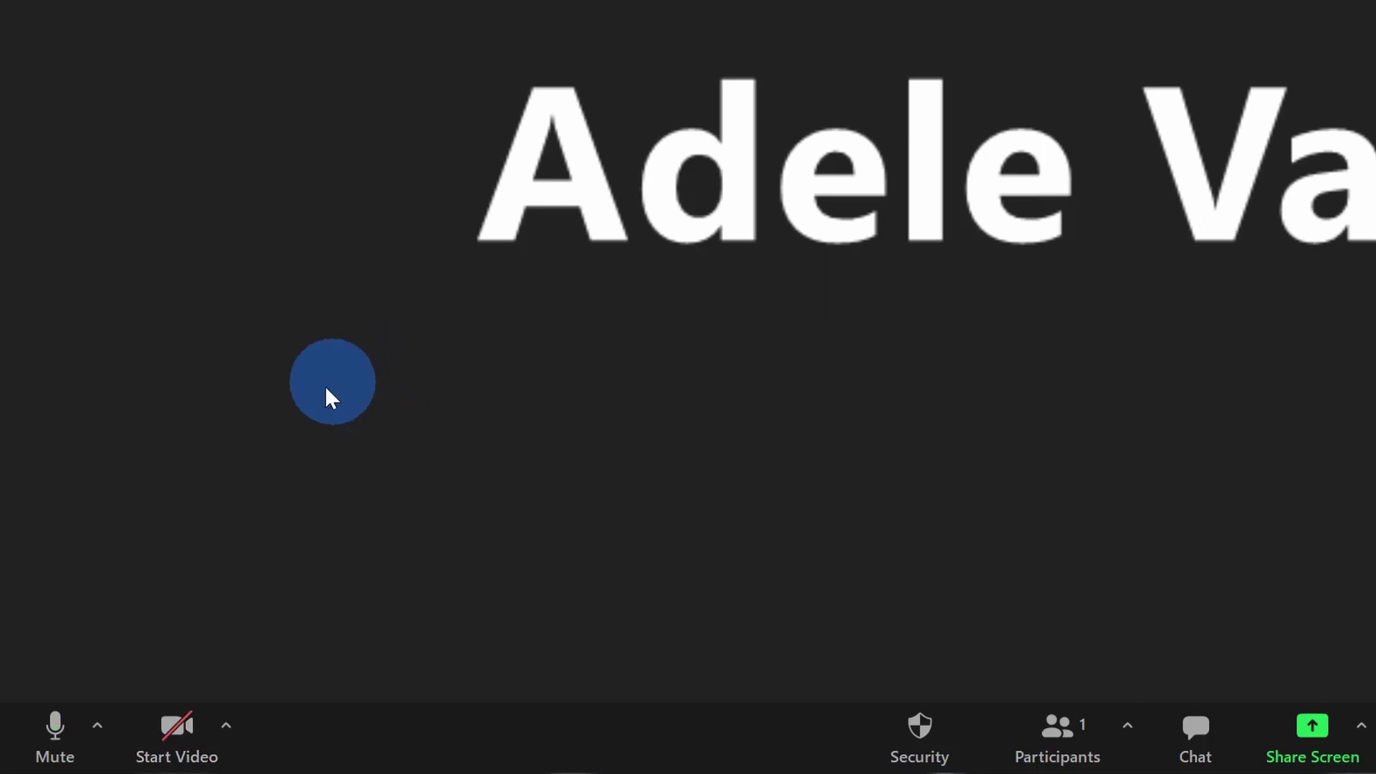
click(194, 726)
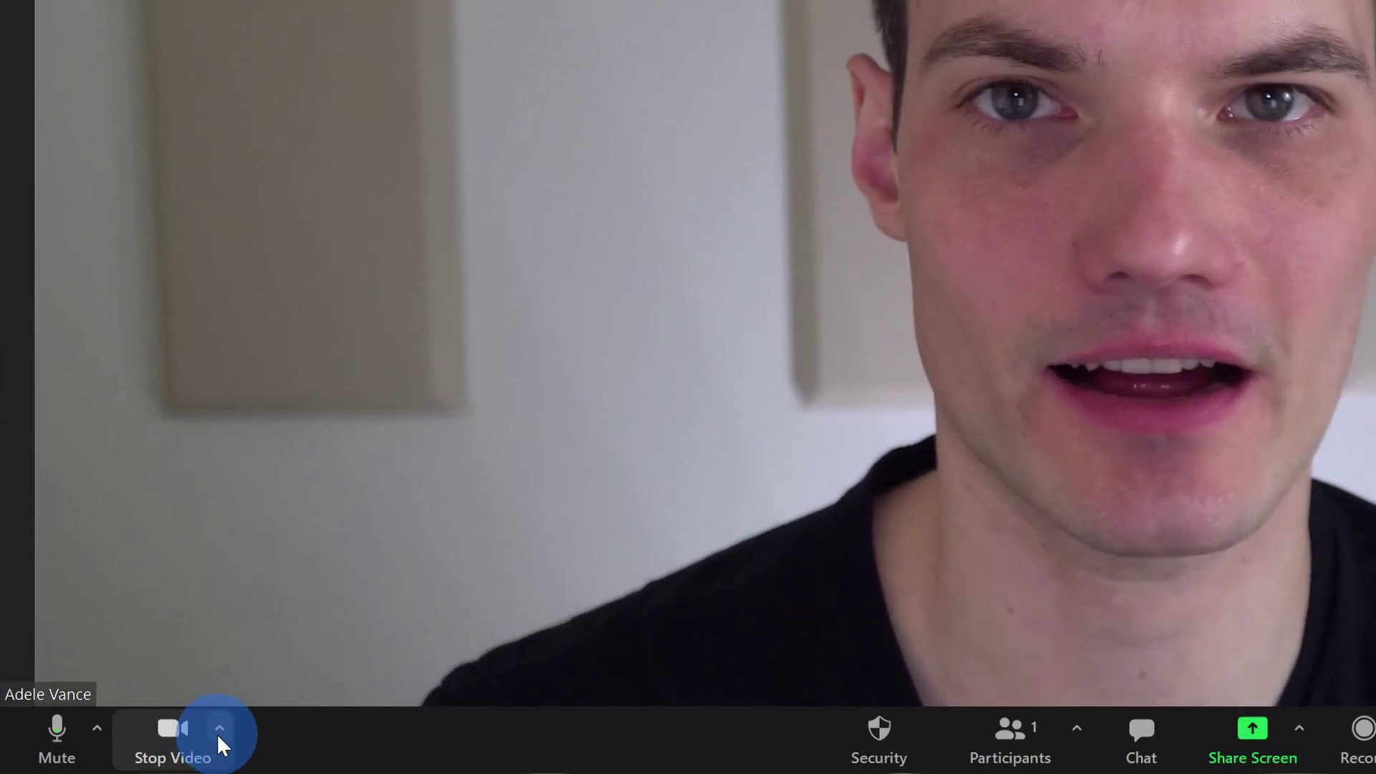
- Open the meeting's video filter settings and look through the available filters
click(218, 732)
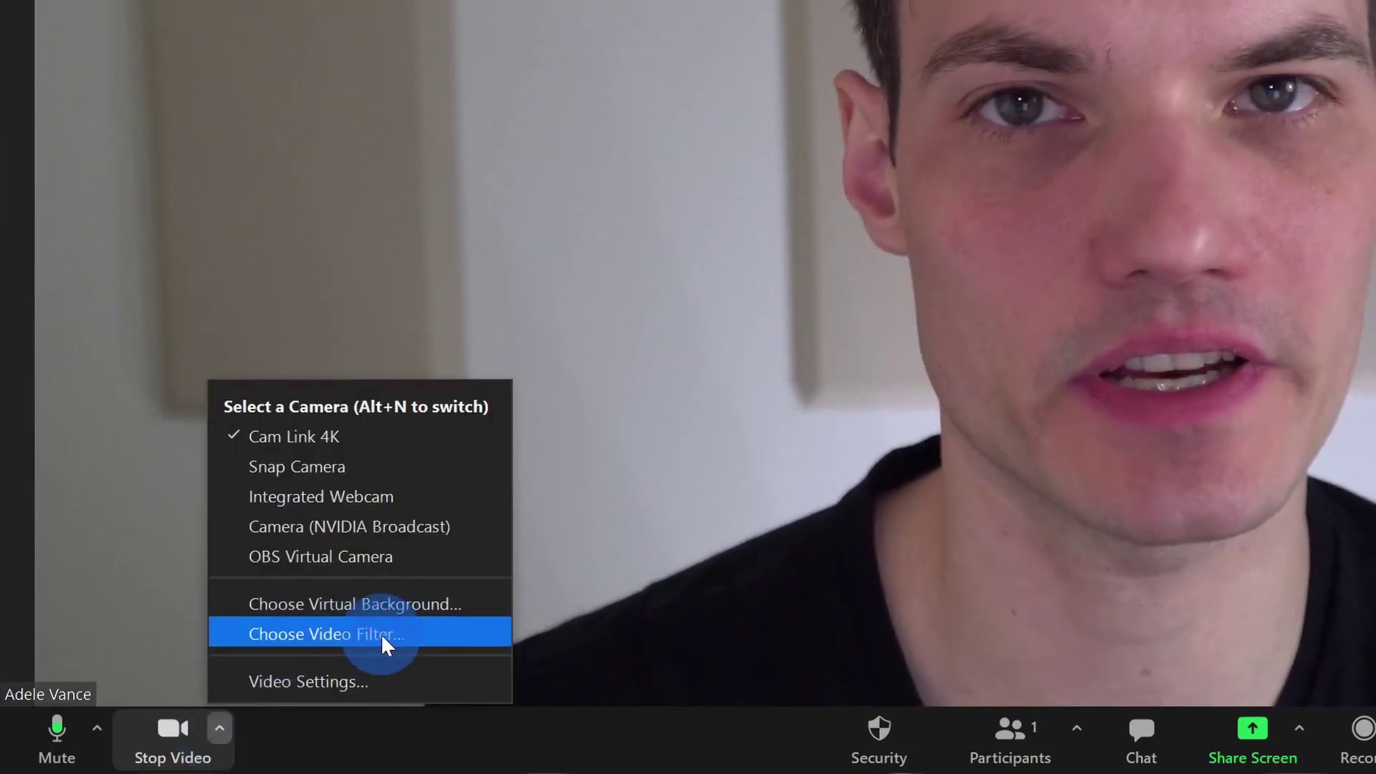
click(381, 633)
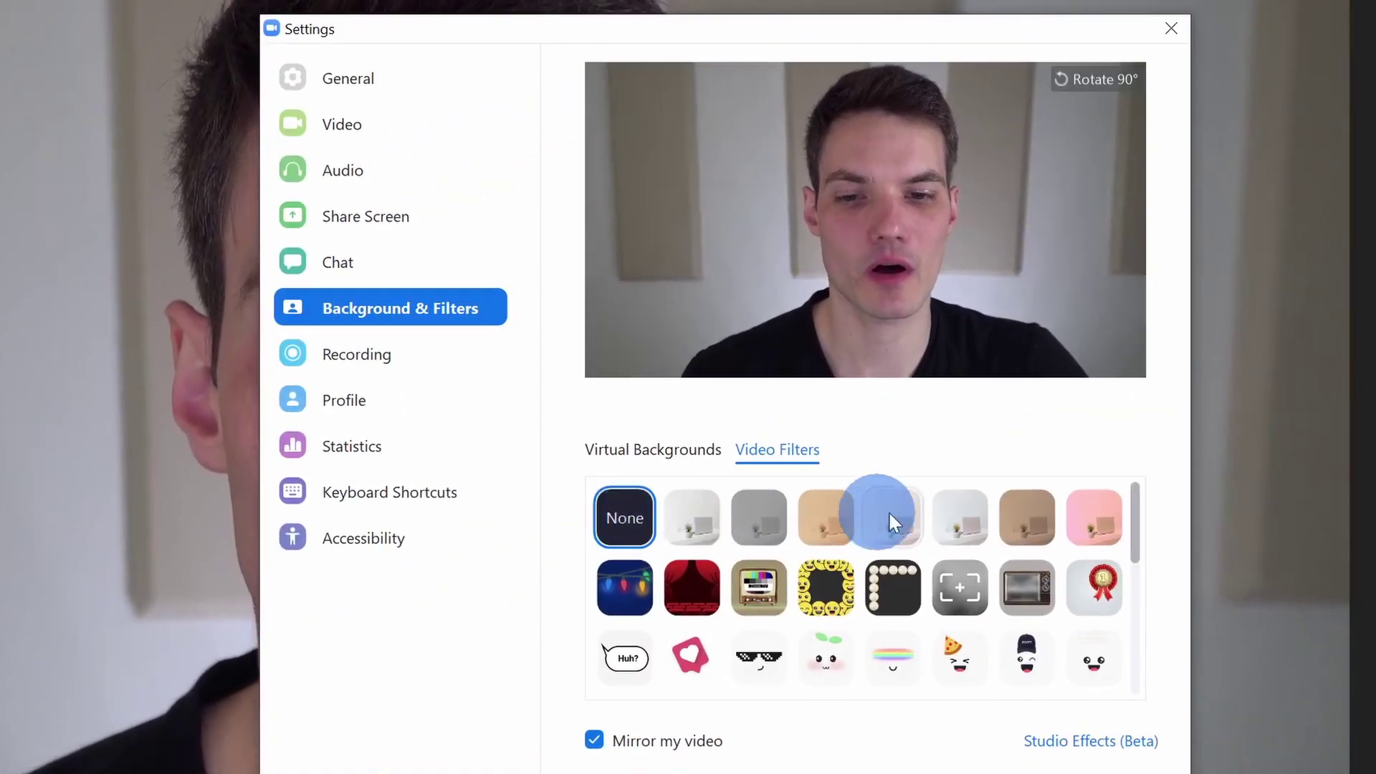
scroll(1077, 502, down, 5)
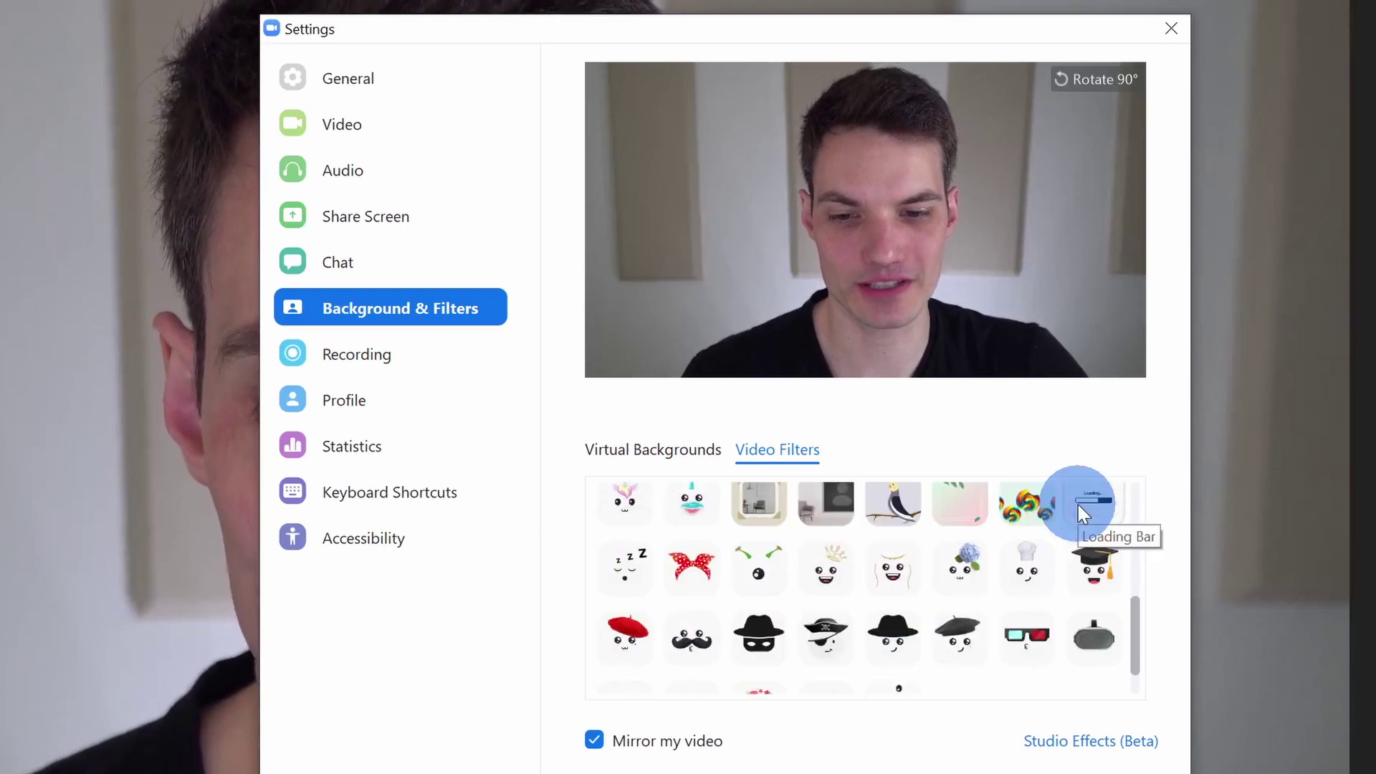
scroll(1079, 506, down, 1)
scroll(1071, 526, up, 5)
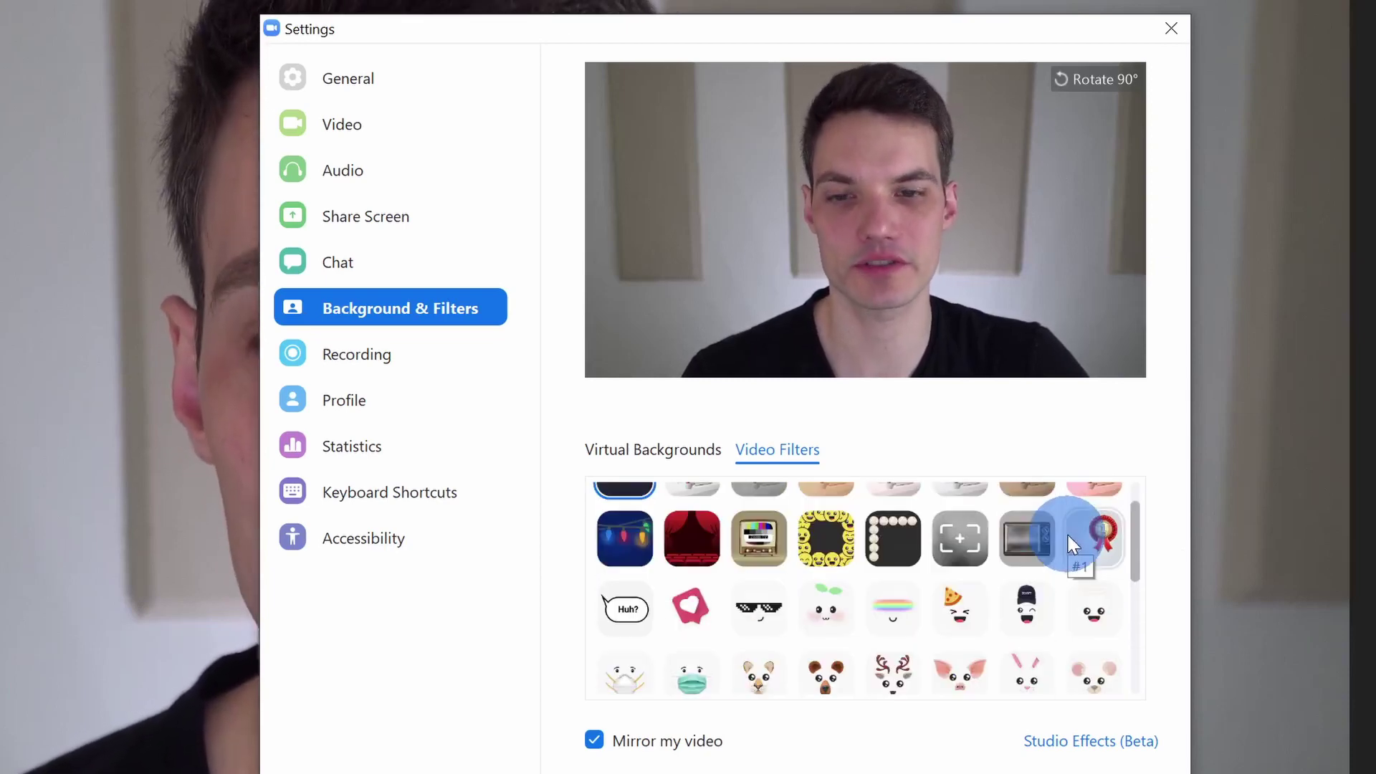
scroll(1072, 544, up, 1)
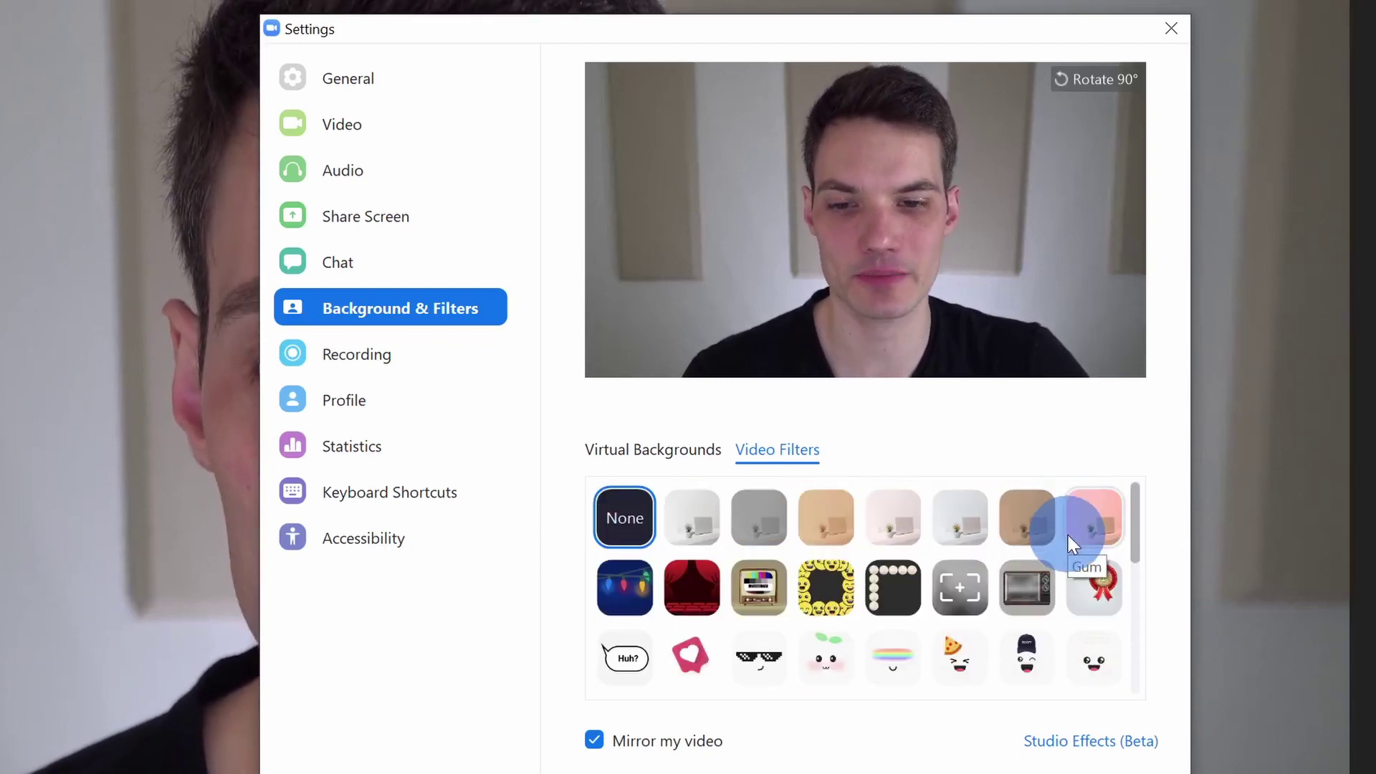
- Try the Meet Happy, Analog Television and virtual reality headset video filters, and reset the filter to None
click(821, 586)
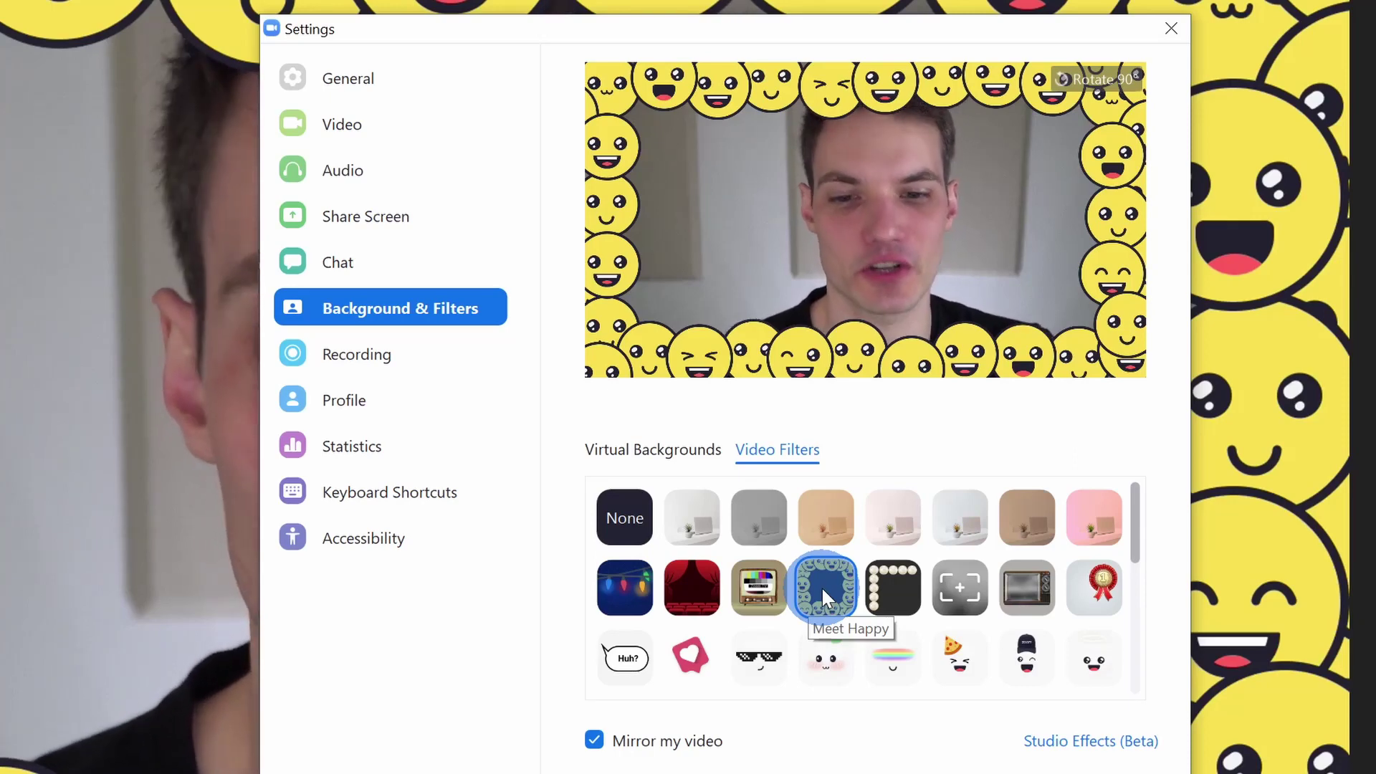
click(1036, 578)
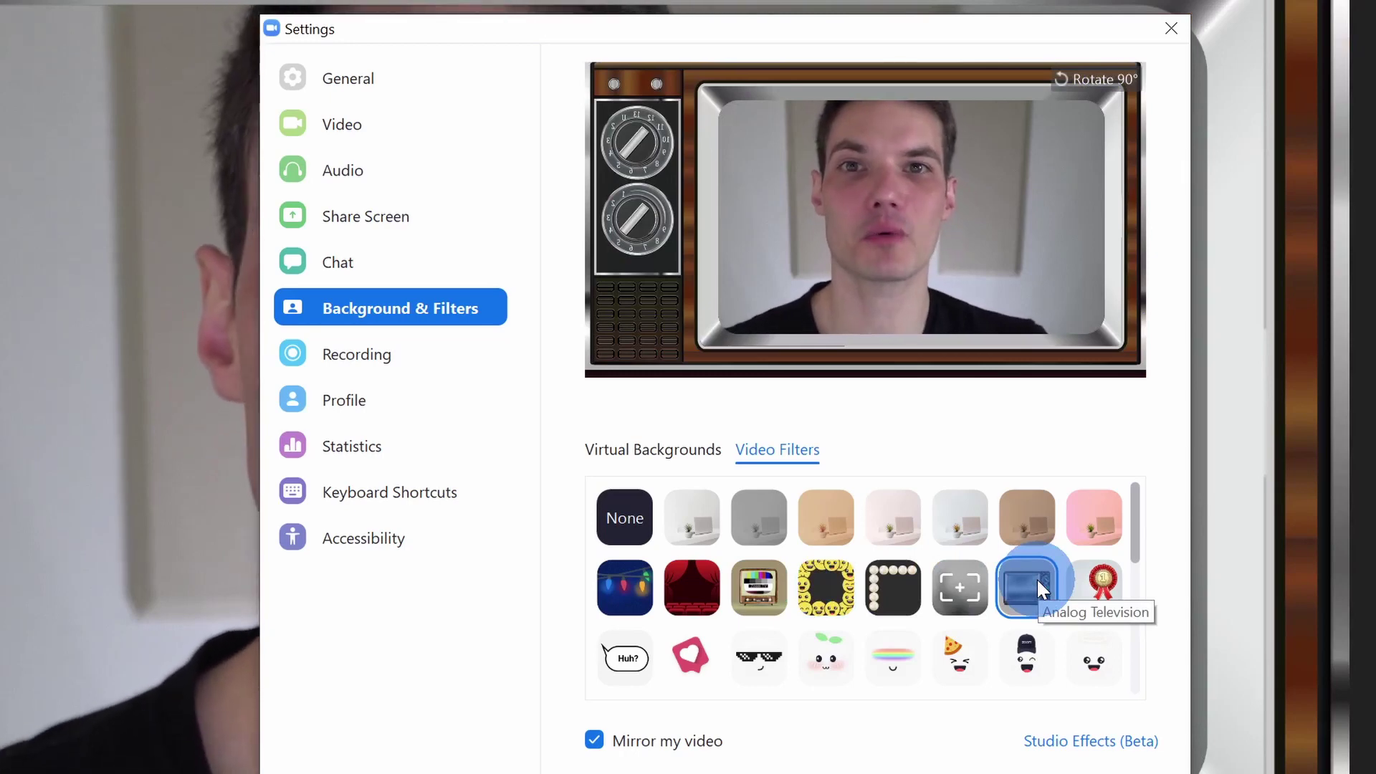
scroll(1036, 578, down, 10)
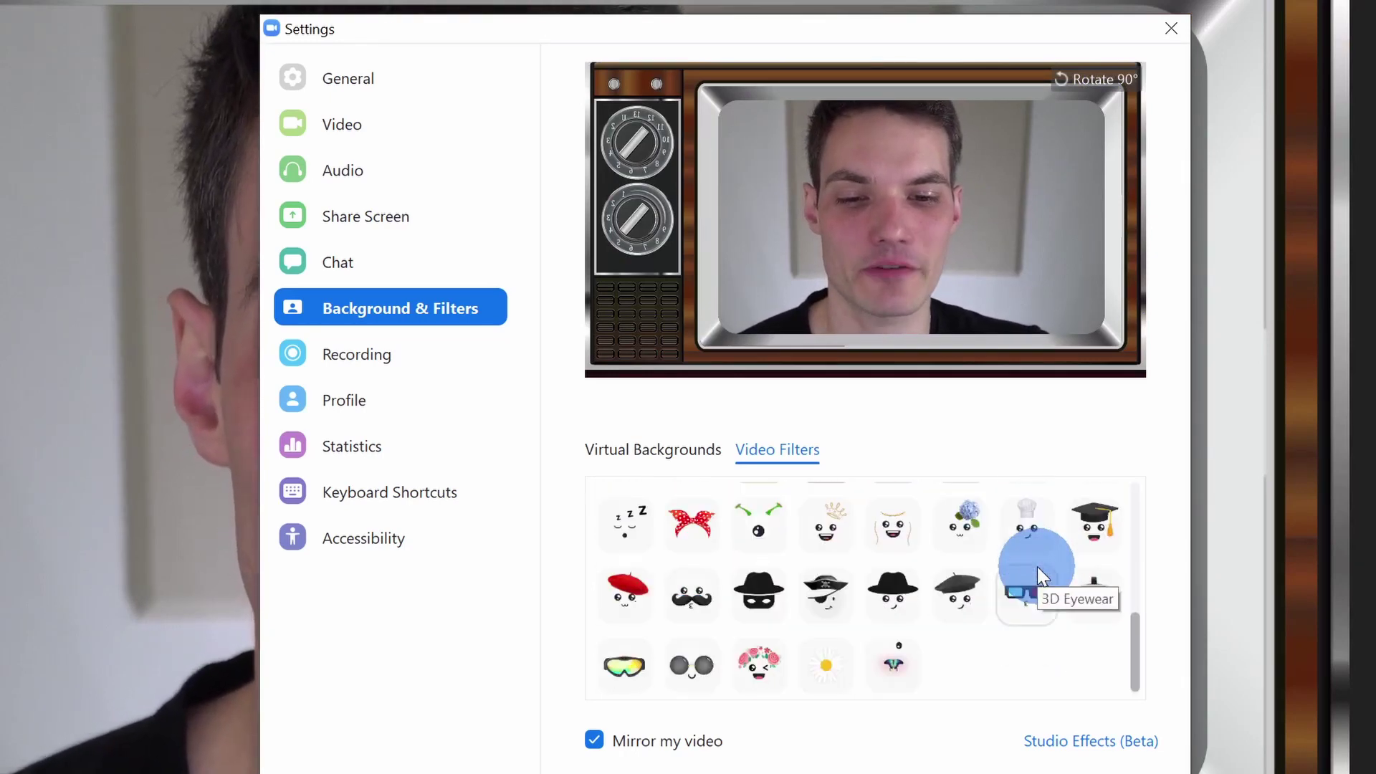
click(1108, 601)
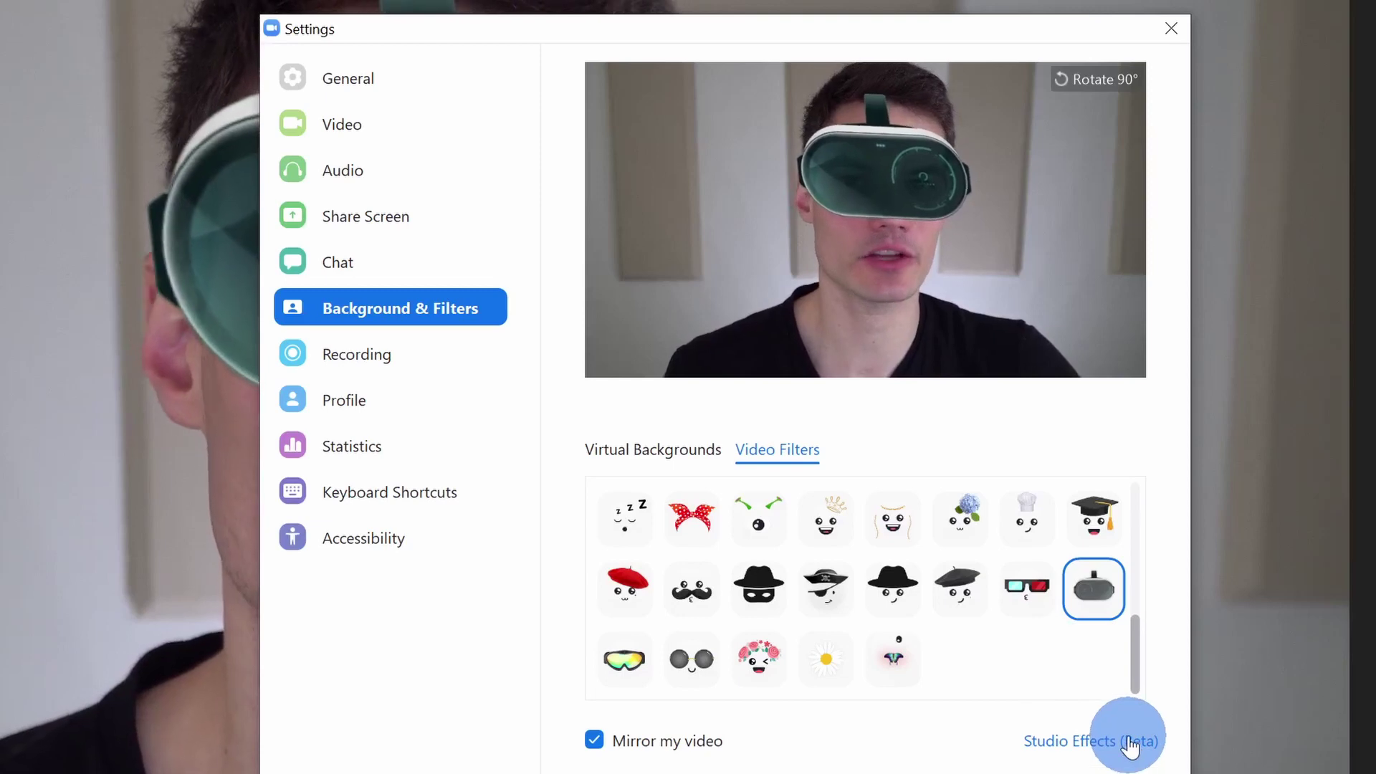
scroll(858, 582, up, 5)
click(625, 516)
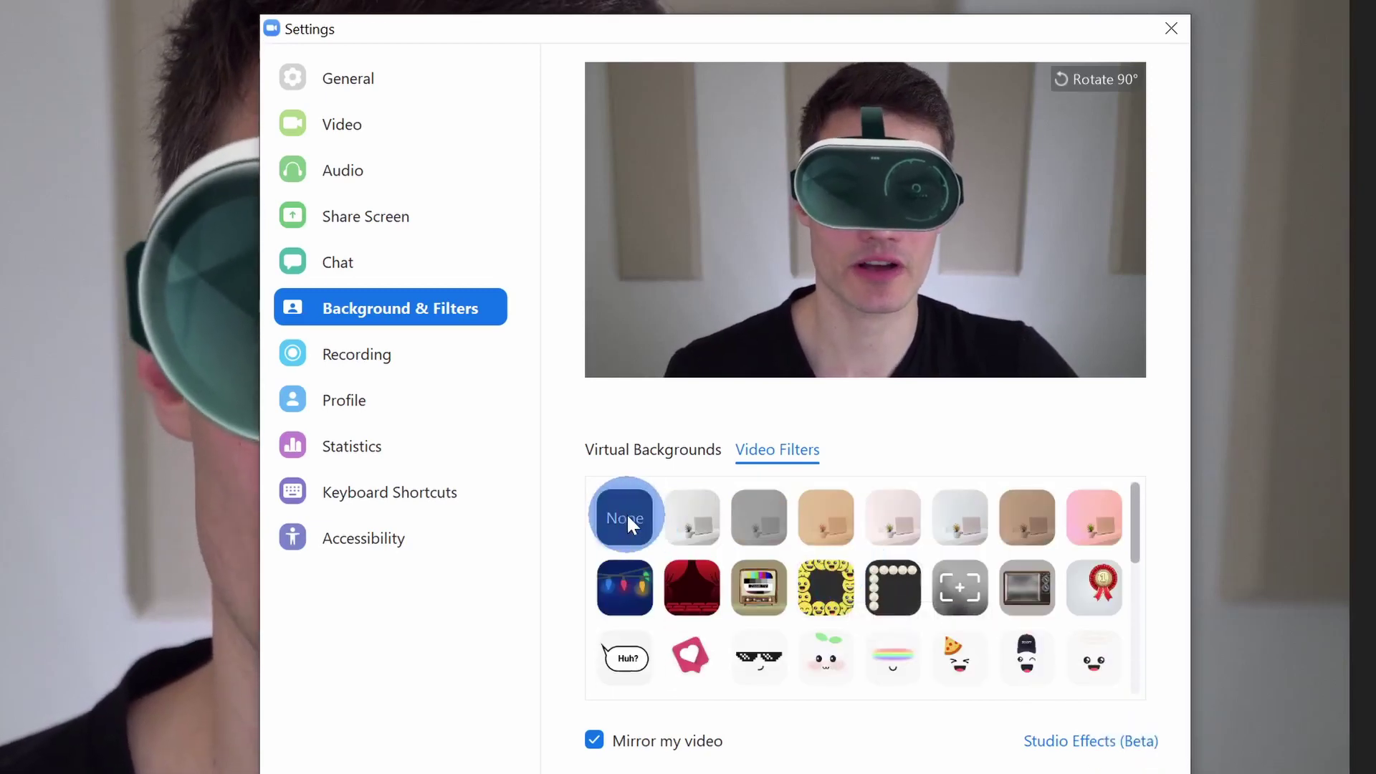
- Open Studio Effects and apply the Soft Arch eyebrows
click(1080, 742)
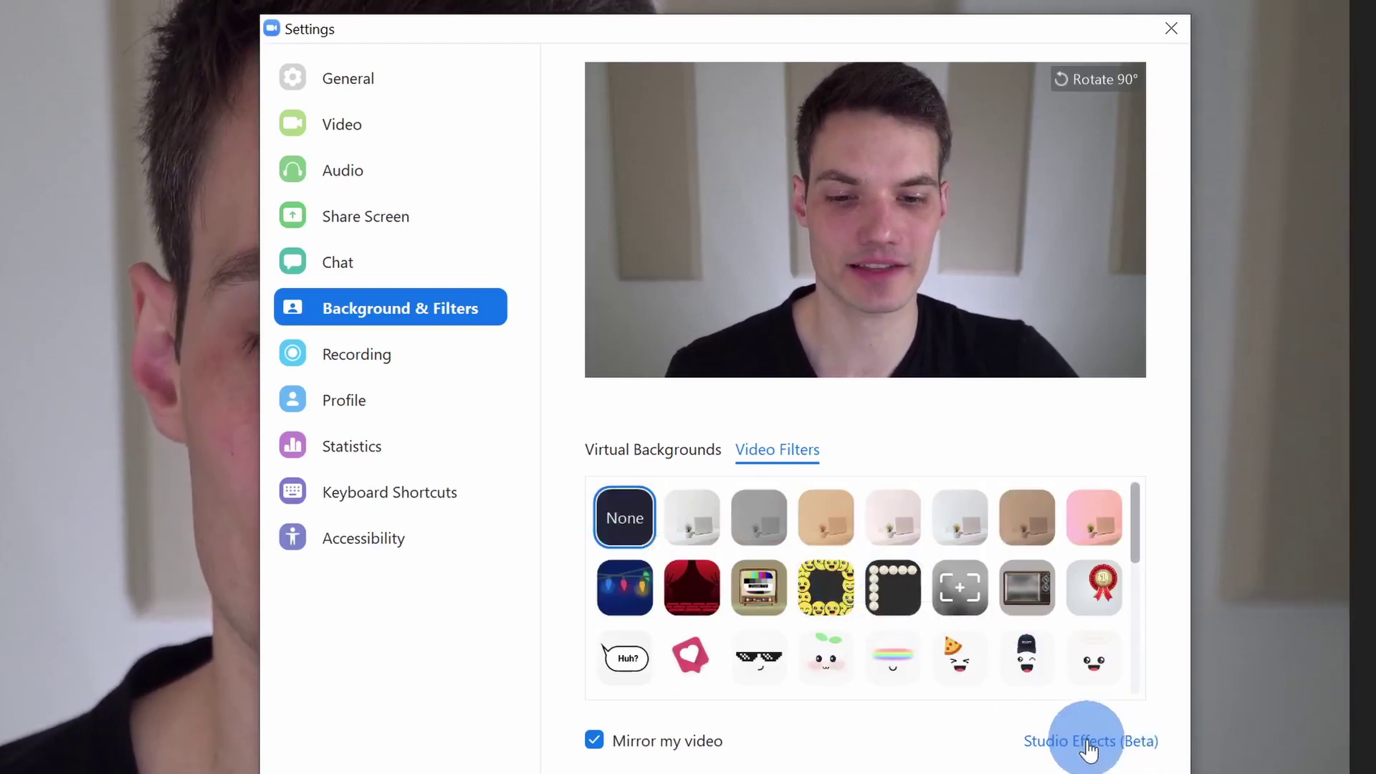
drag(949, 29, 590, 15)
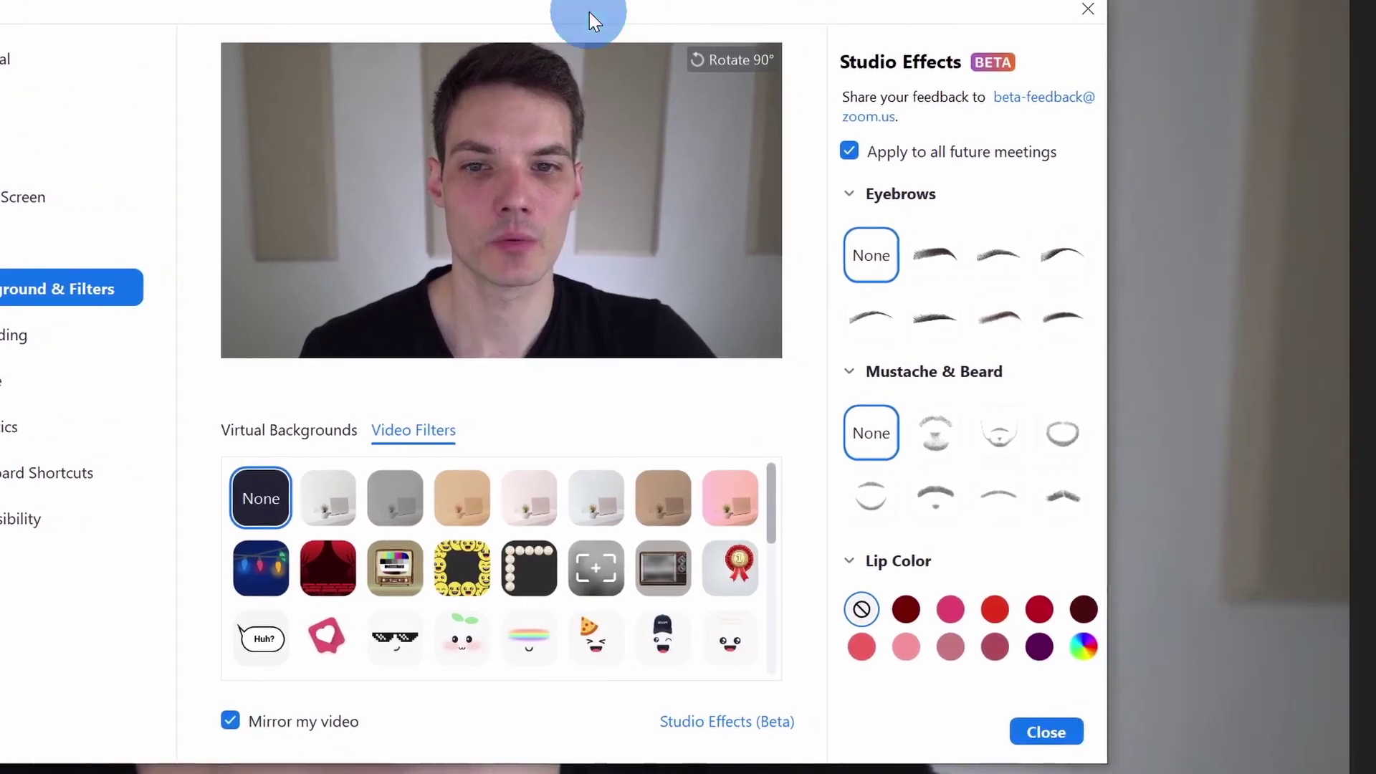
click(850, 257)
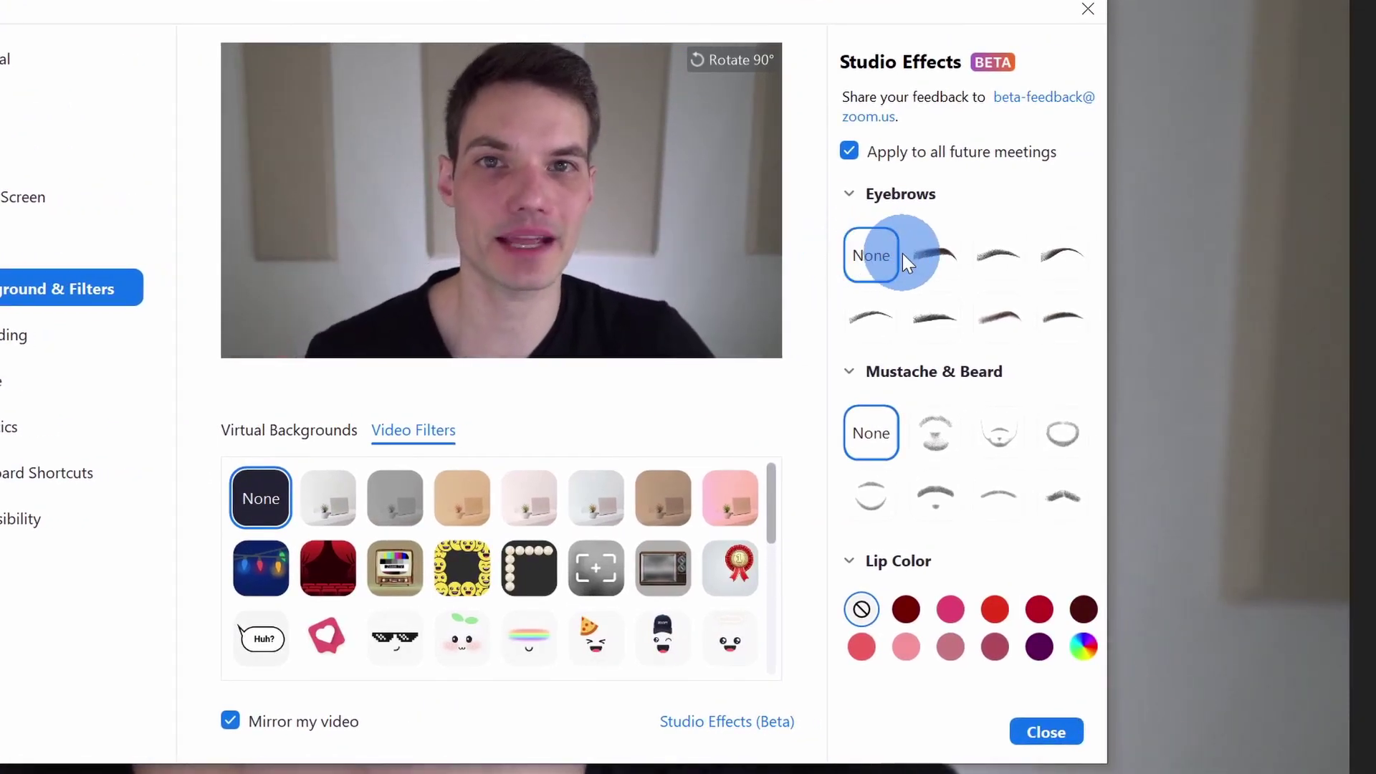
click(935, 251)
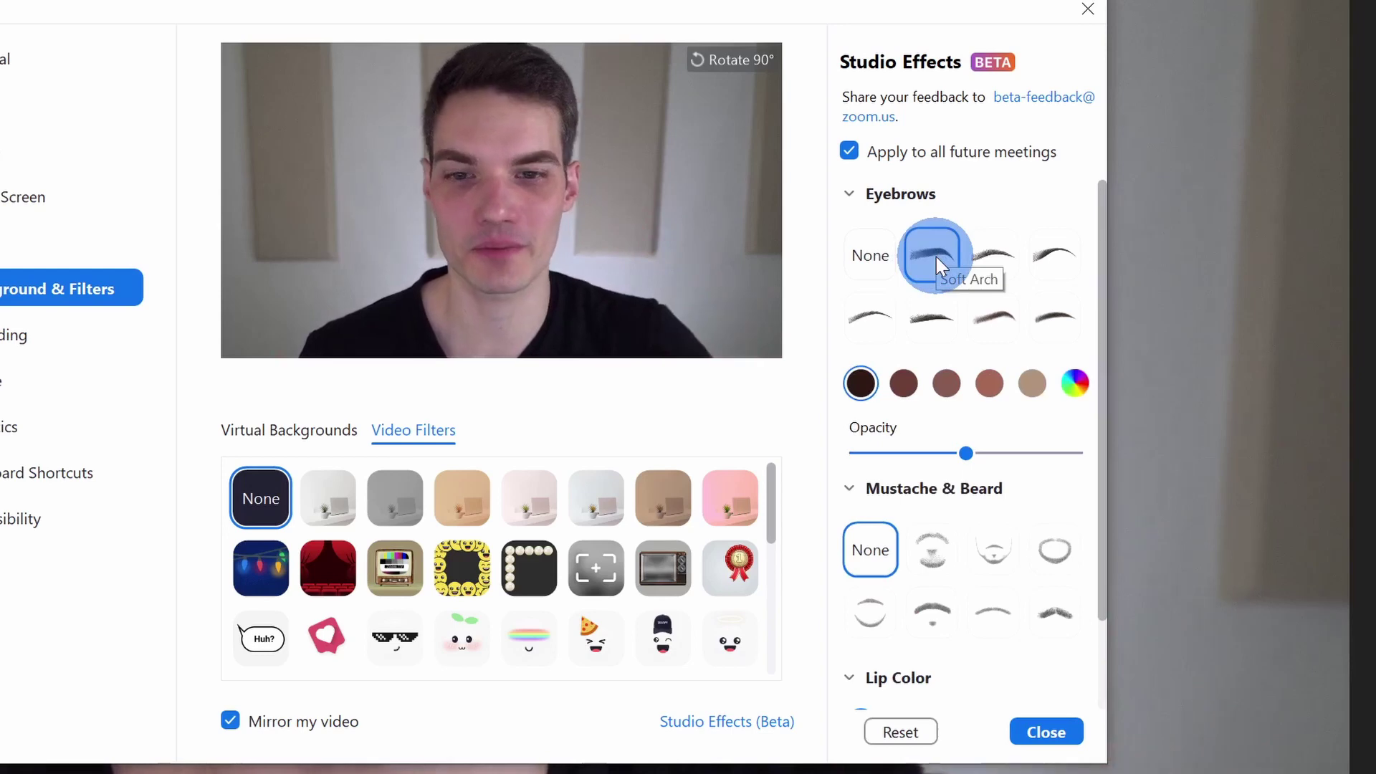
- Apply the Blaze Royale mustache and beard style and pick a lip color
scroll(960, 273, down, 1)
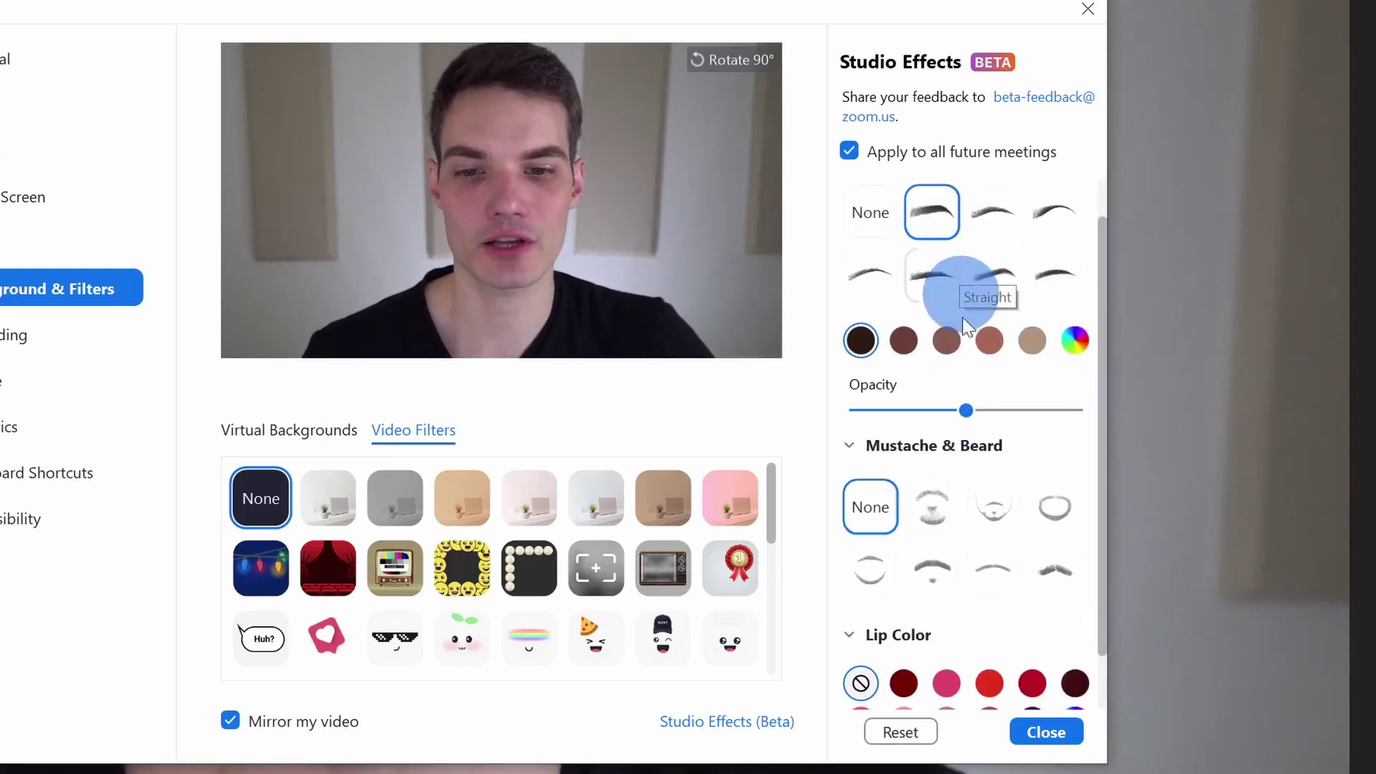
click(918, 514)
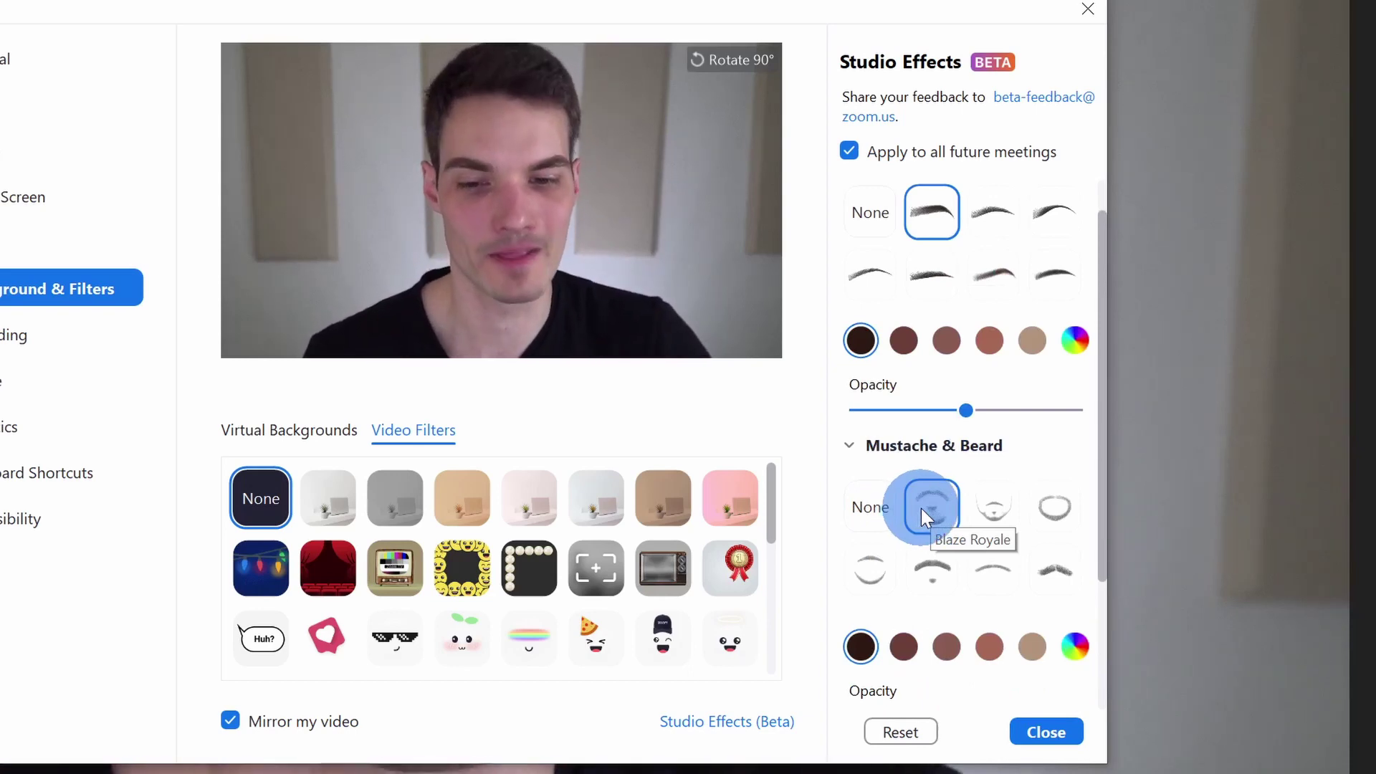
scroll(921, 509, down, 3)
click(985, 619)
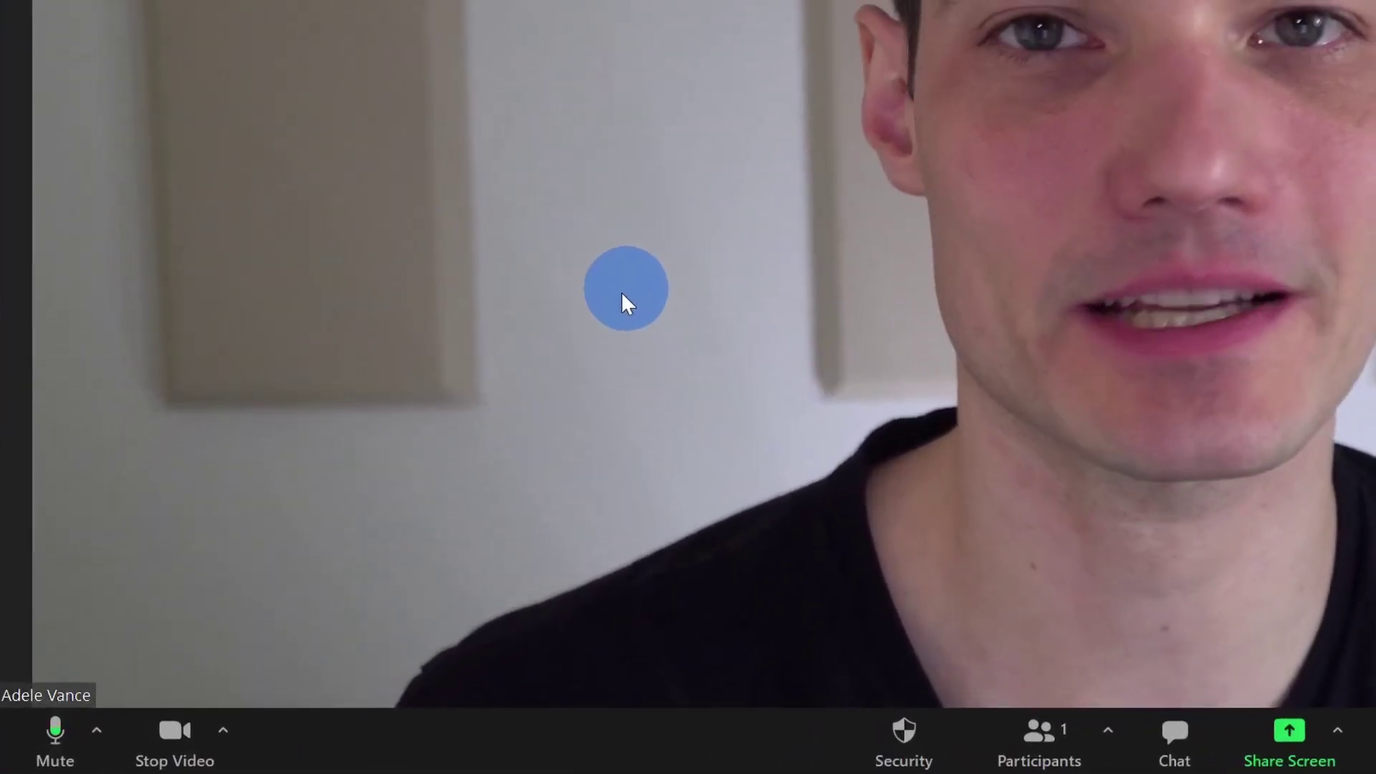
- Open the virtual background settings and view the options for adding a custom image or video
click(226, 736)
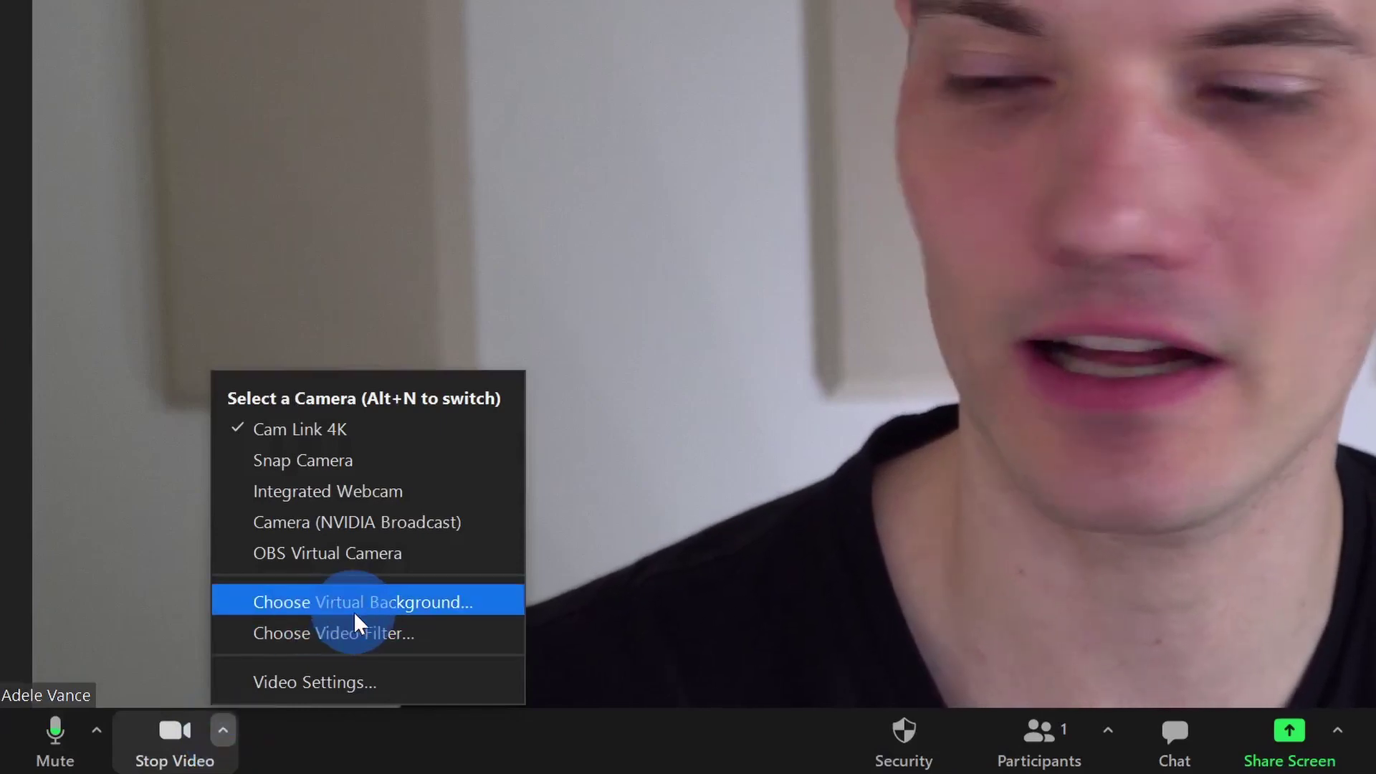
click(354, 612)
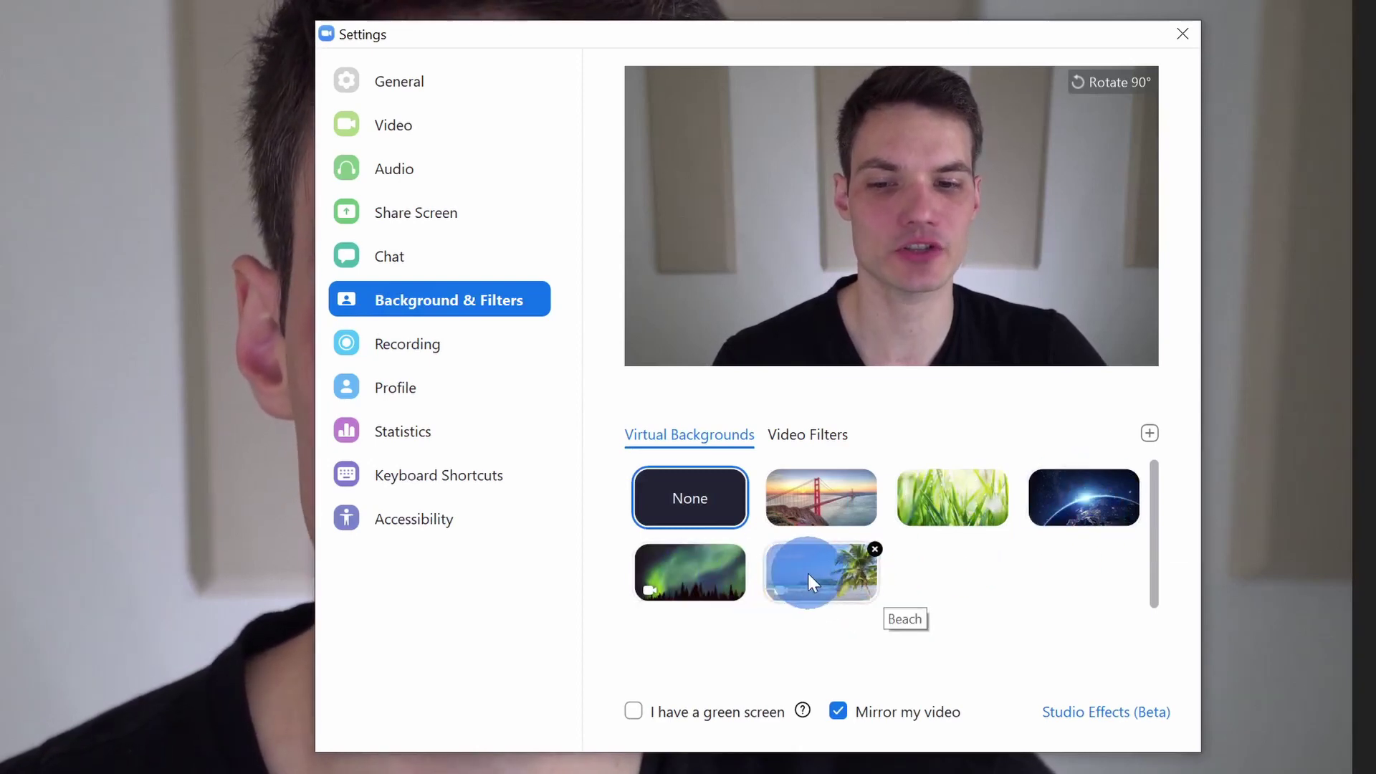
click(1149, 432)
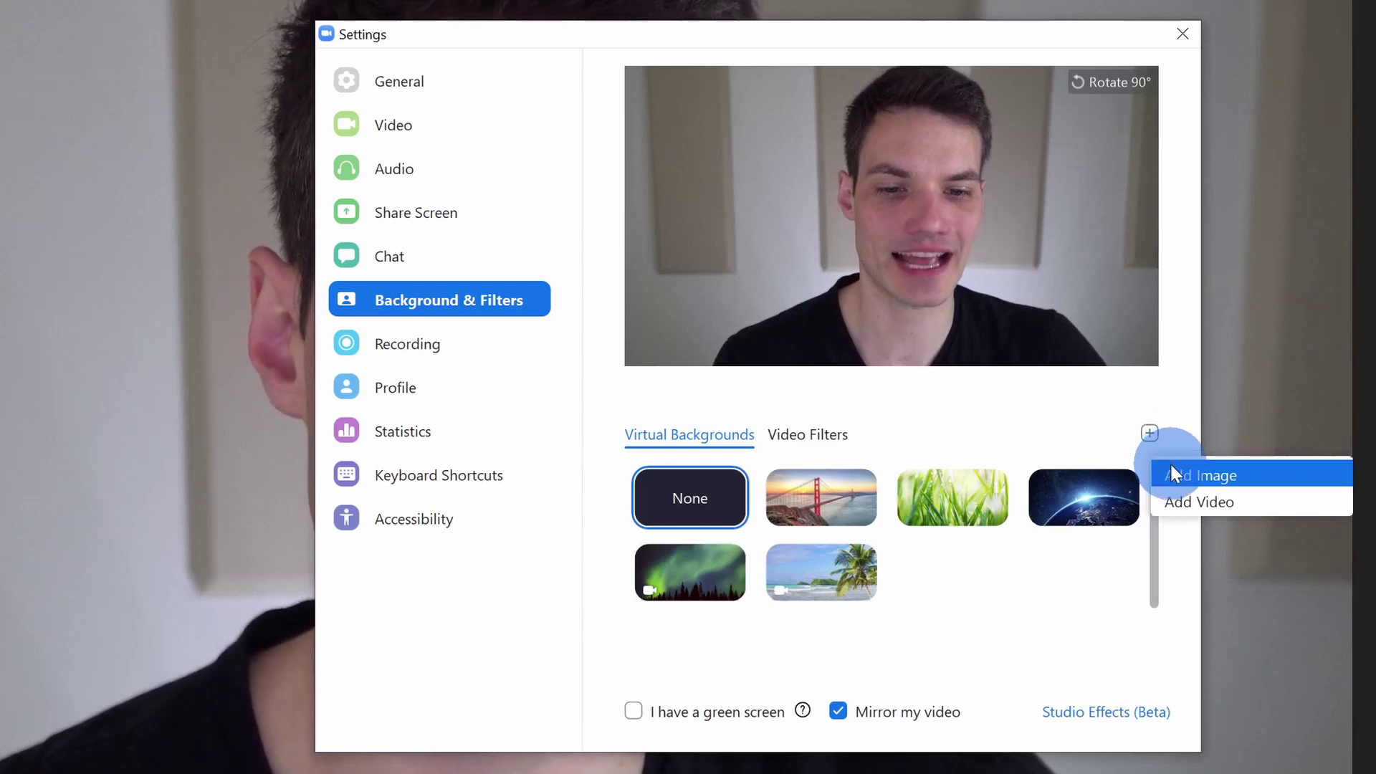
click(1061, 580)
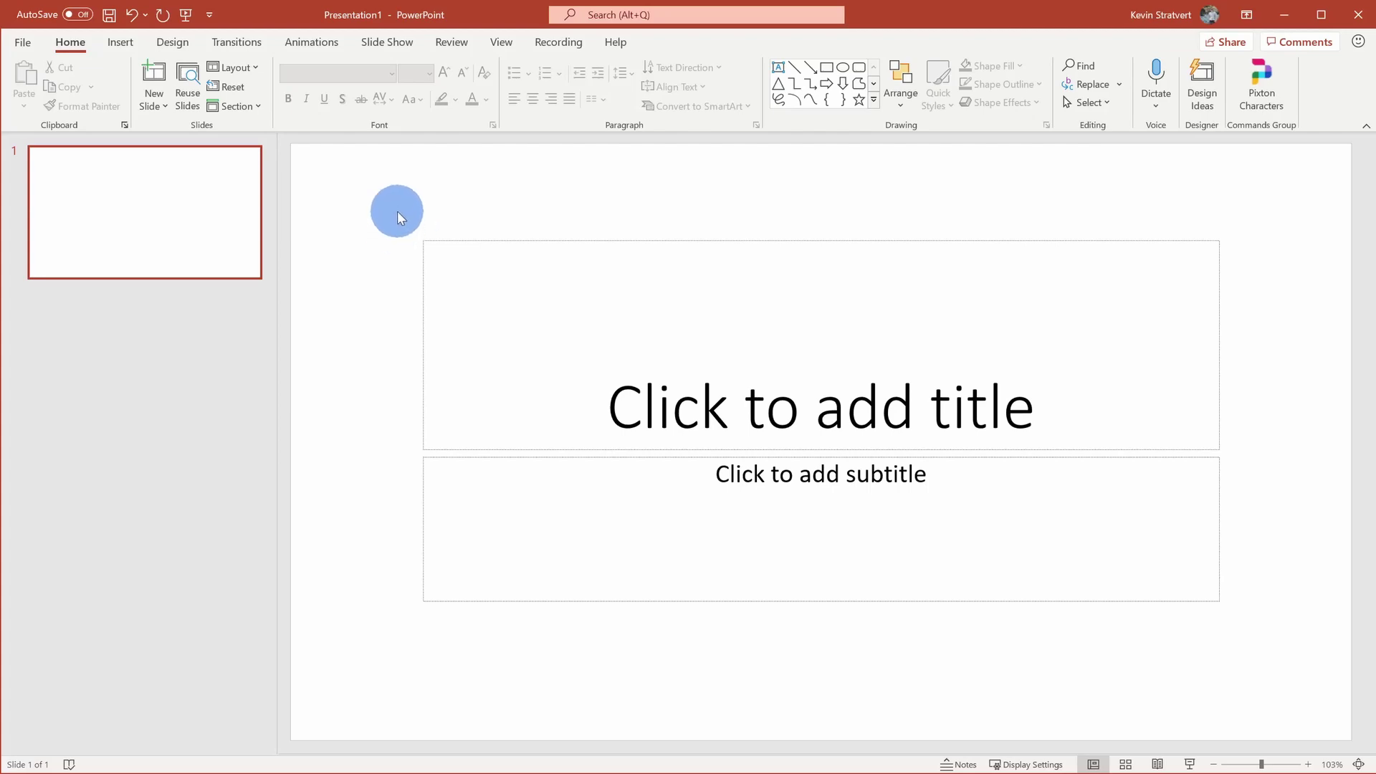
- Open PowerPoint's stock image library for inserting pictures and browse the available images
click(121, 43)
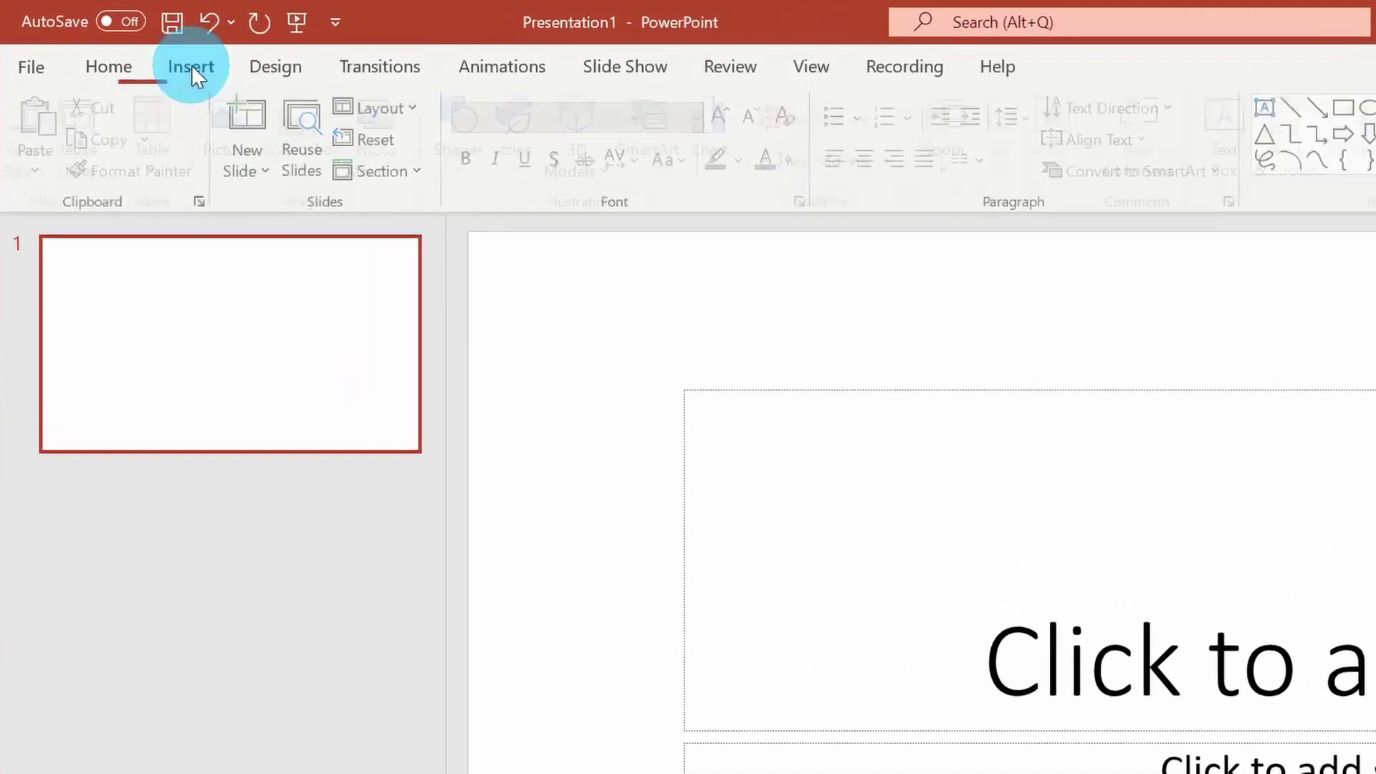
click(237, 148)
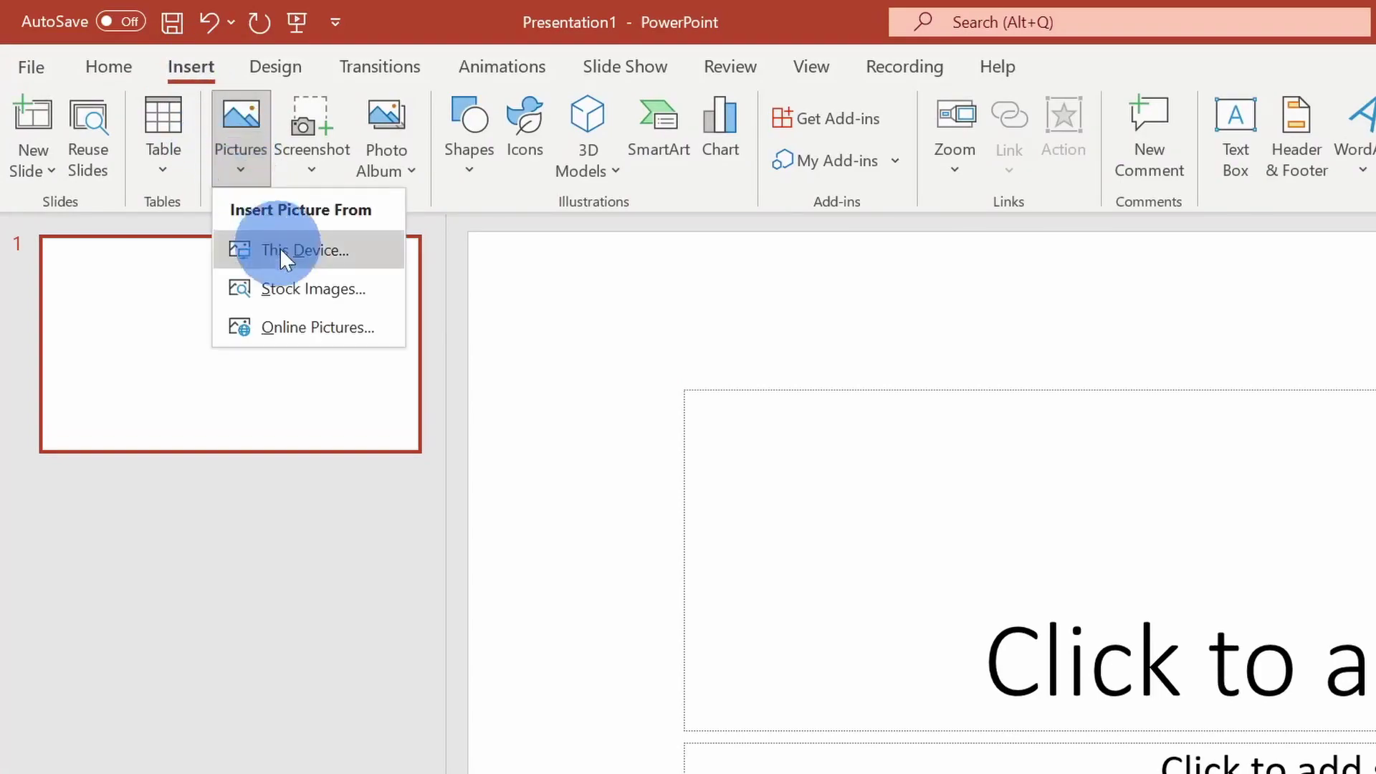
click(309, 290)
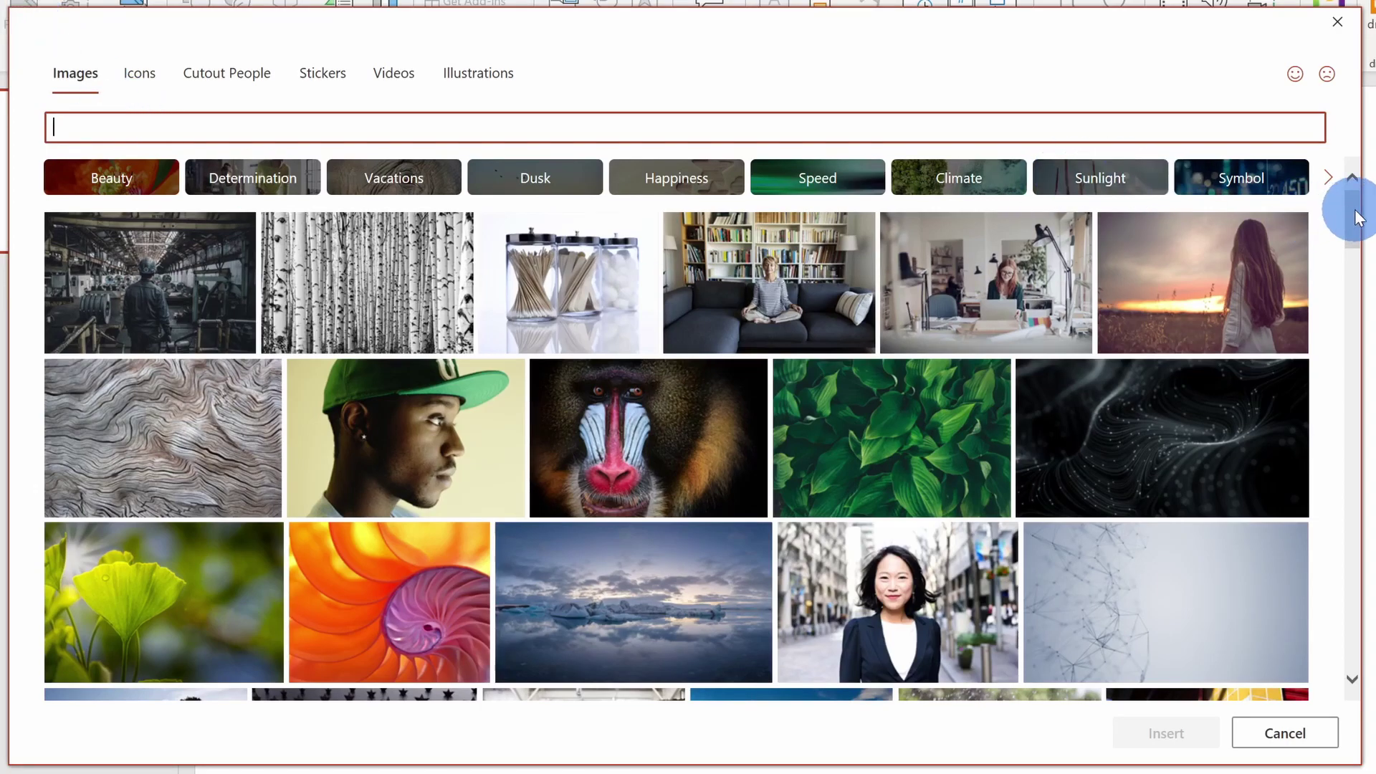
drag(1359, 218, 1364, 179)
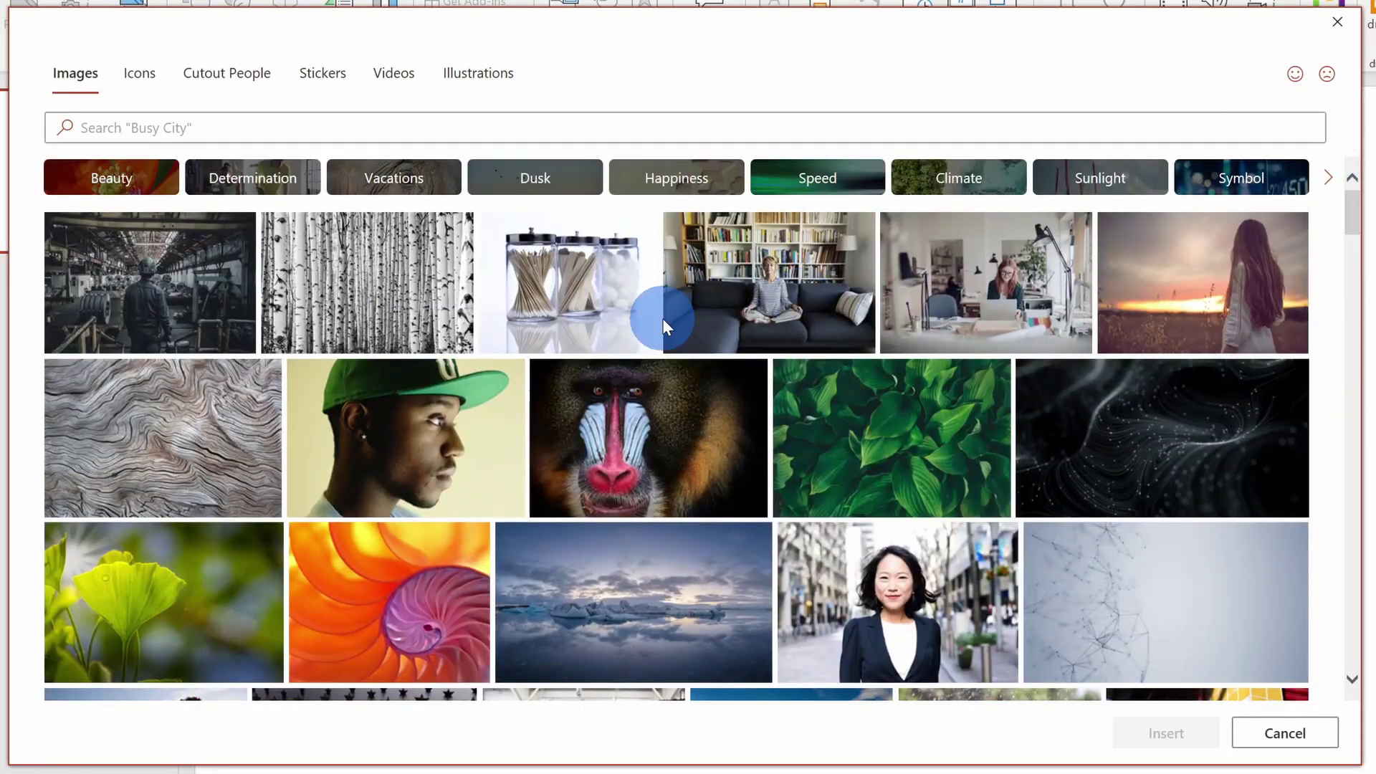
mouse_move(633, 298)
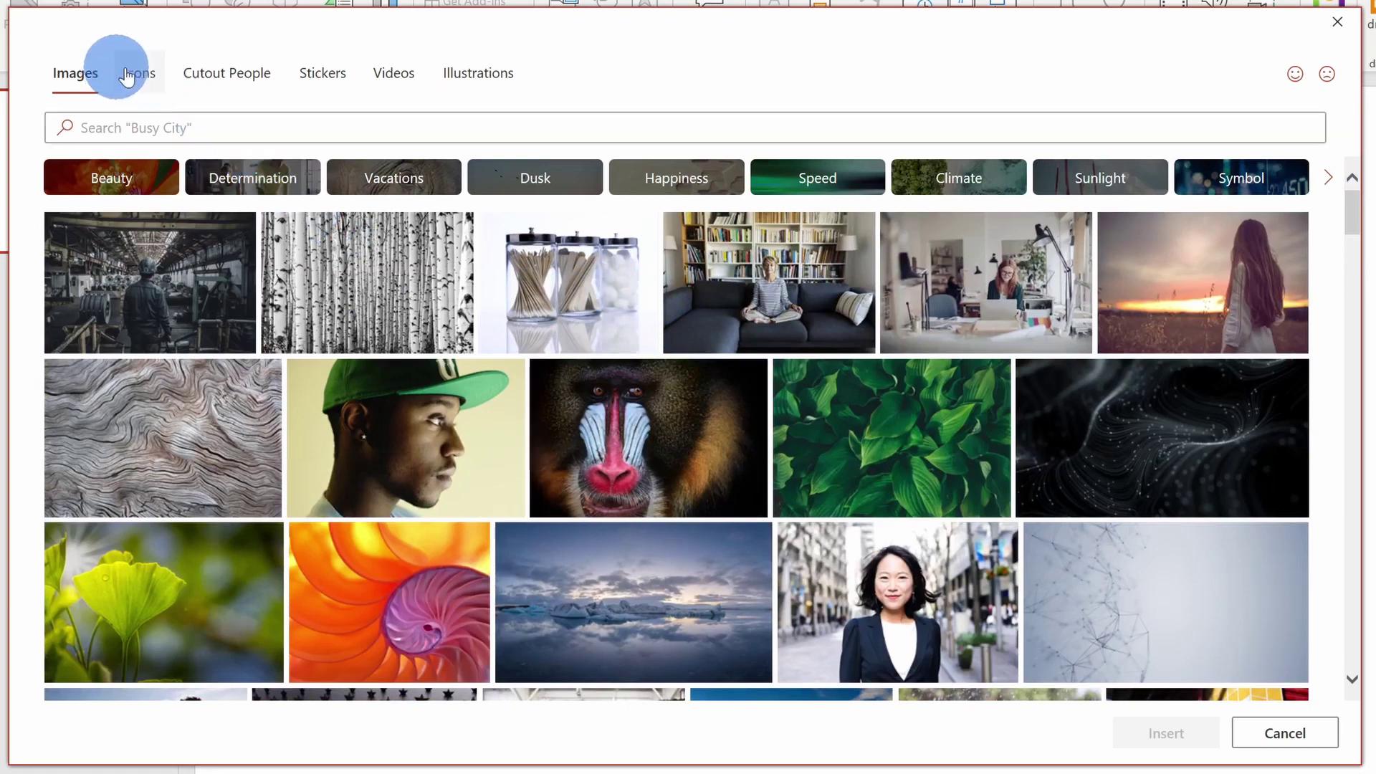
- Insert the sand dune clip from the Natural category of the stock videos into the slide
click(403, 84)
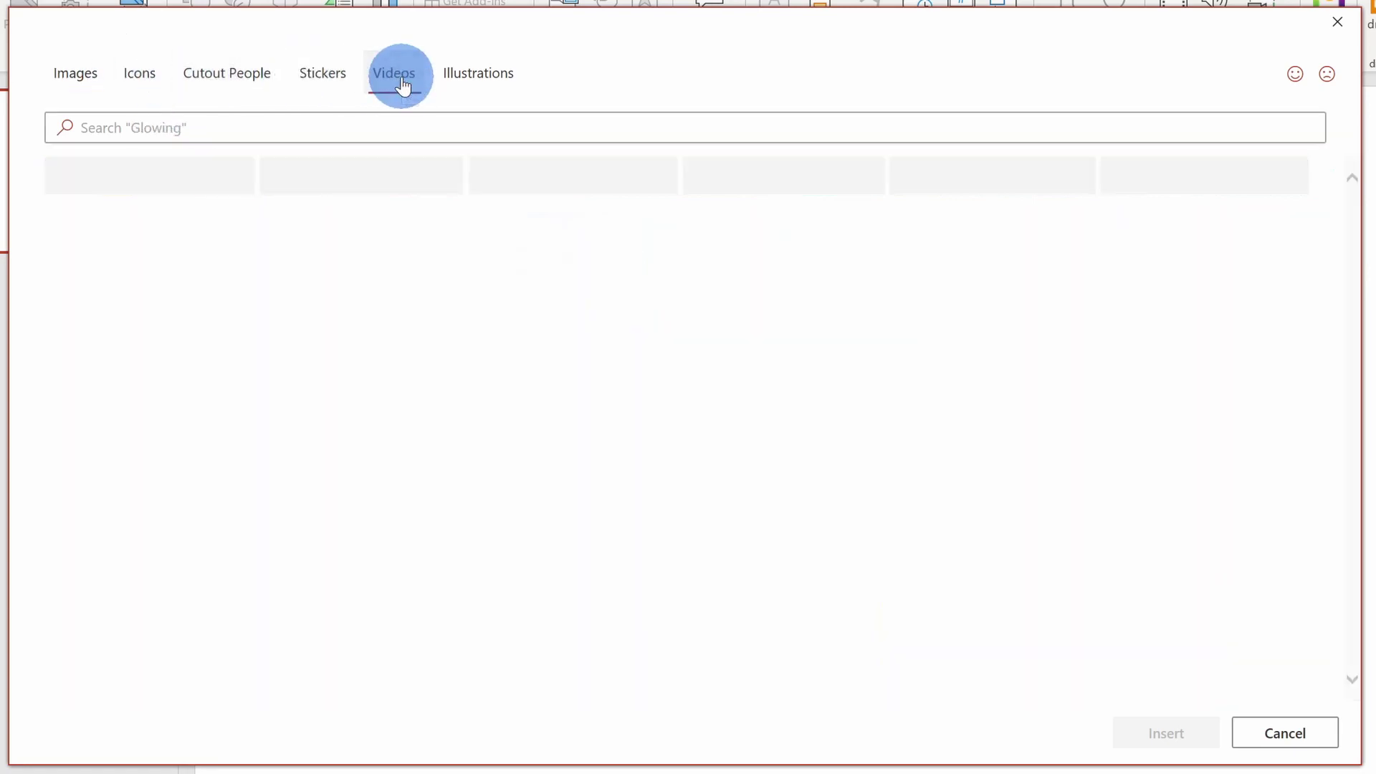
click(371, 181)
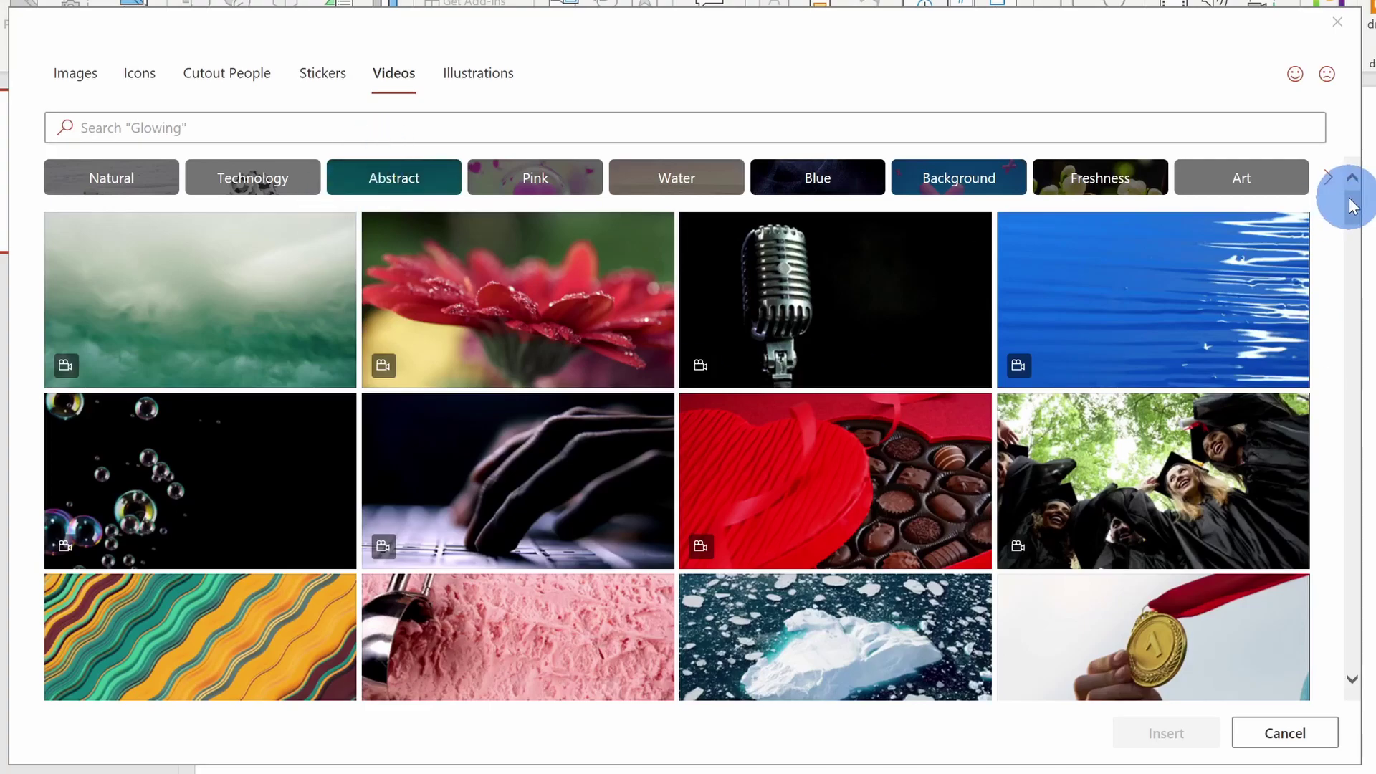
drag(1352, 207, 1342, 175)
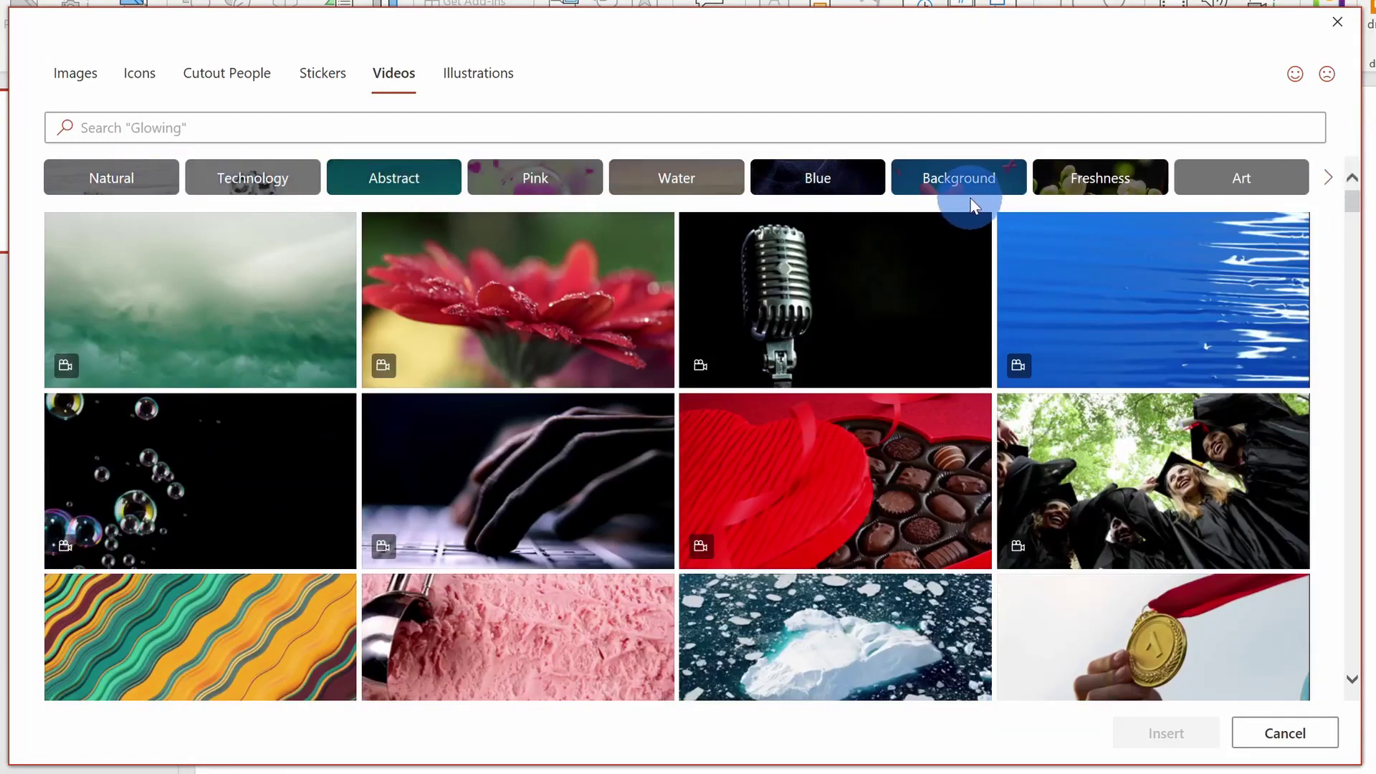
click(193, 126)
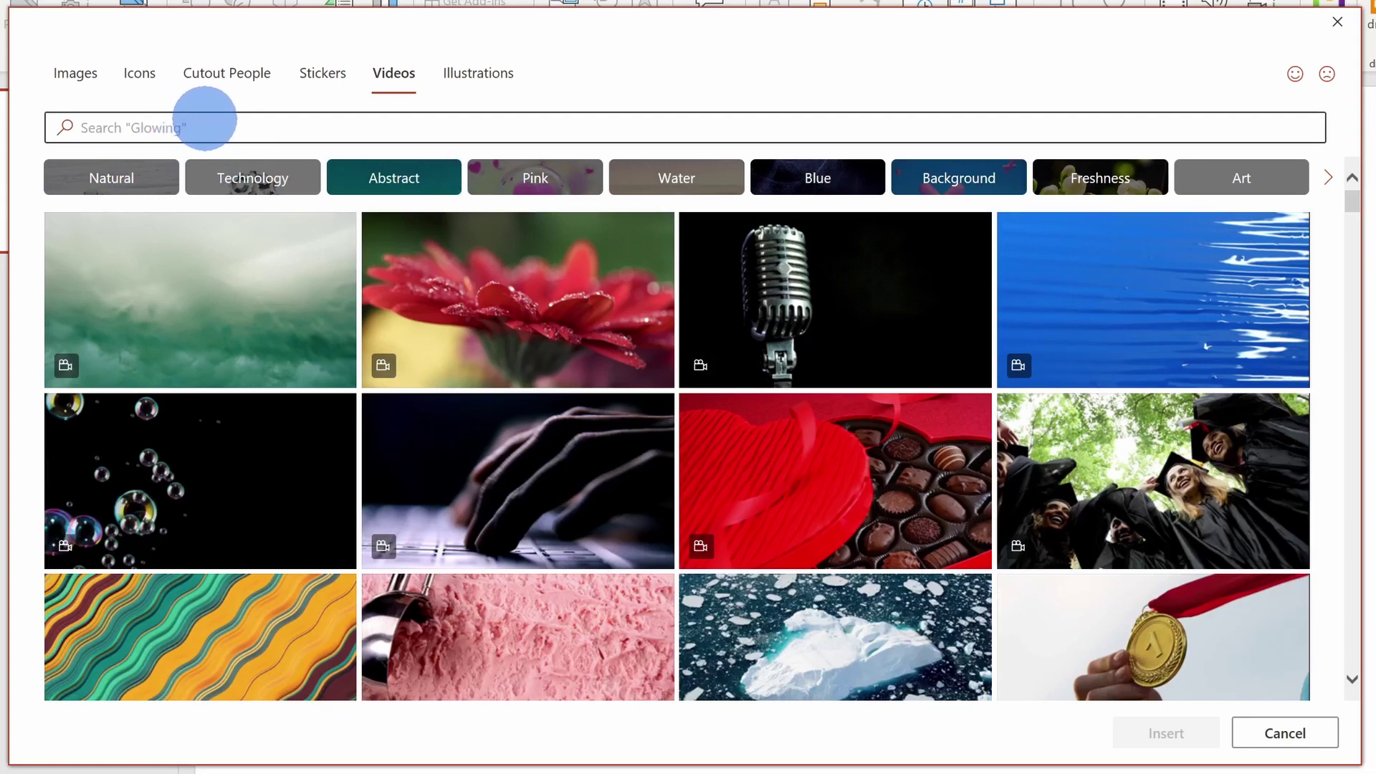
click(155, 173)
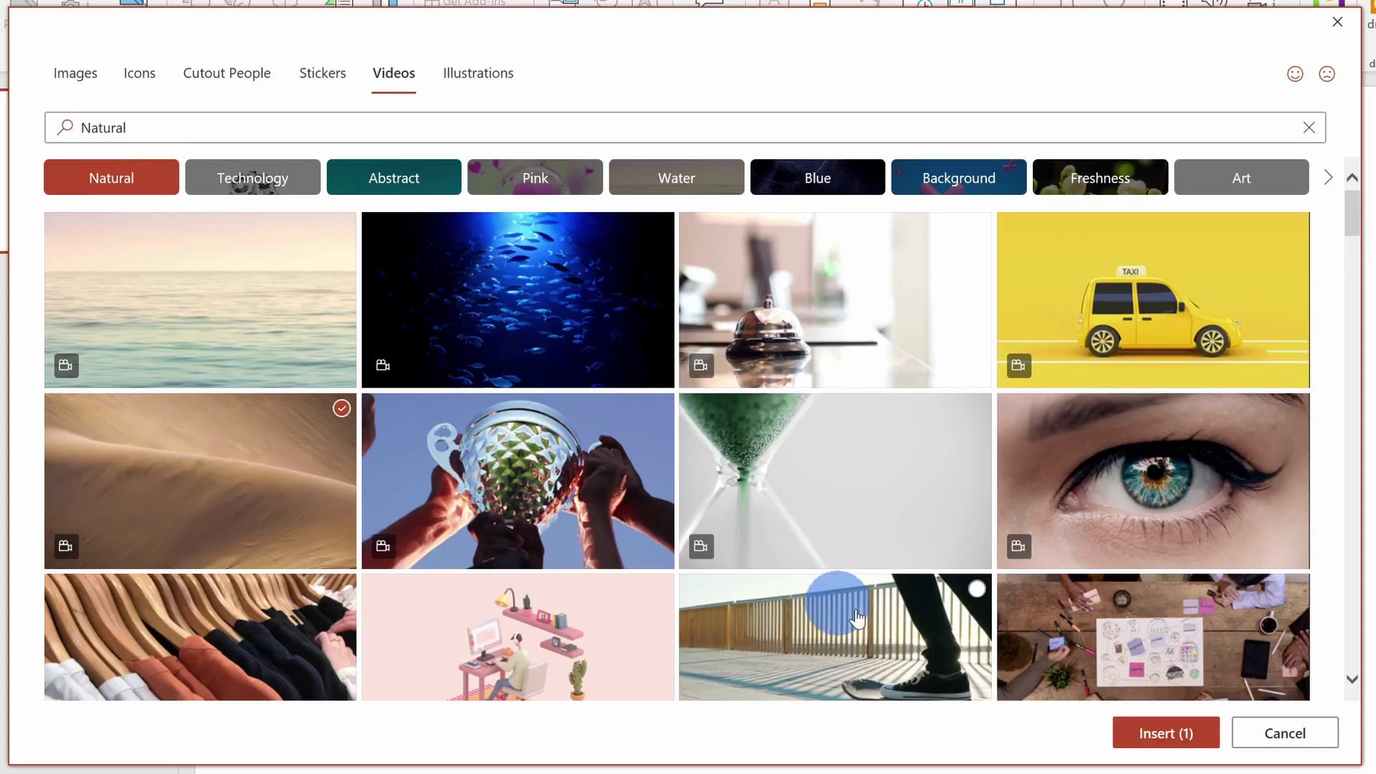
click(1168, 738)
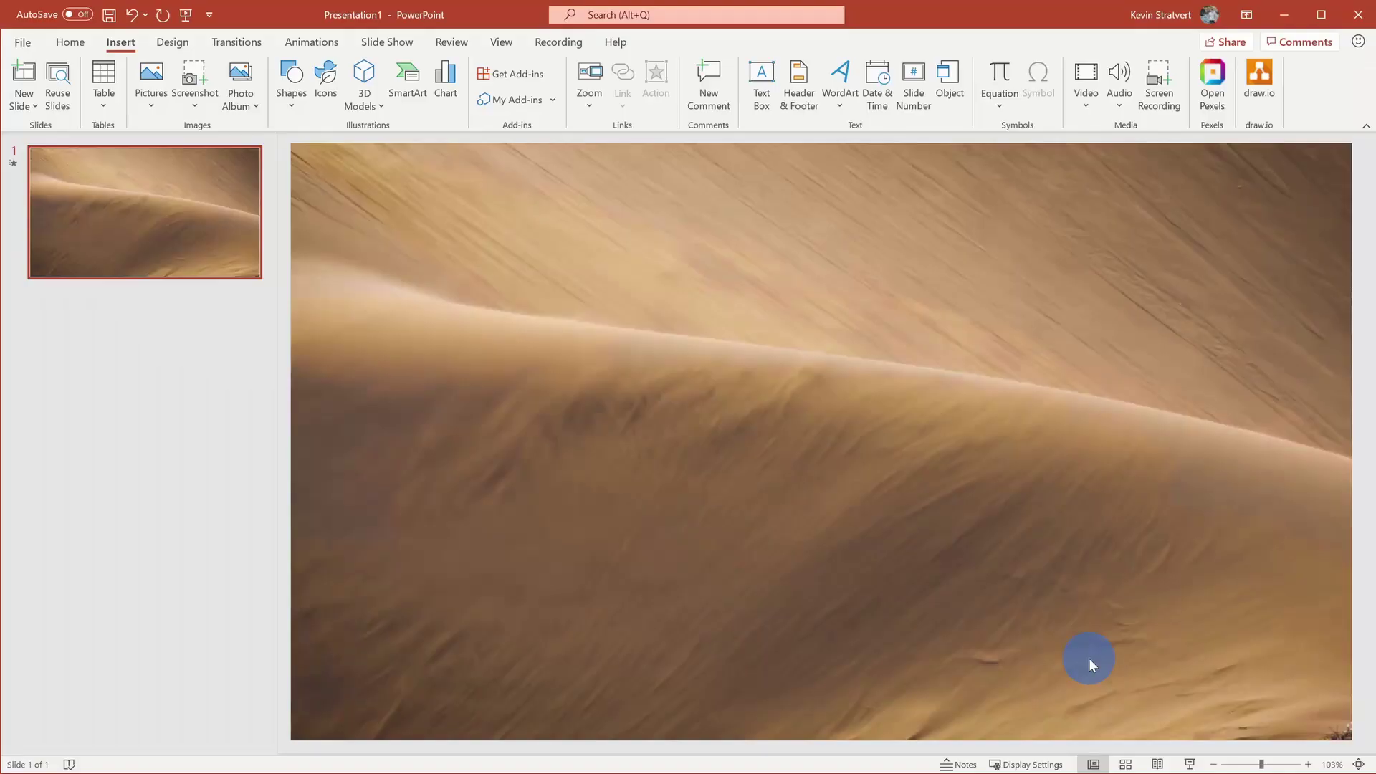
- Save the sand dune video on the slide as a separate media file
click(1090, 658)
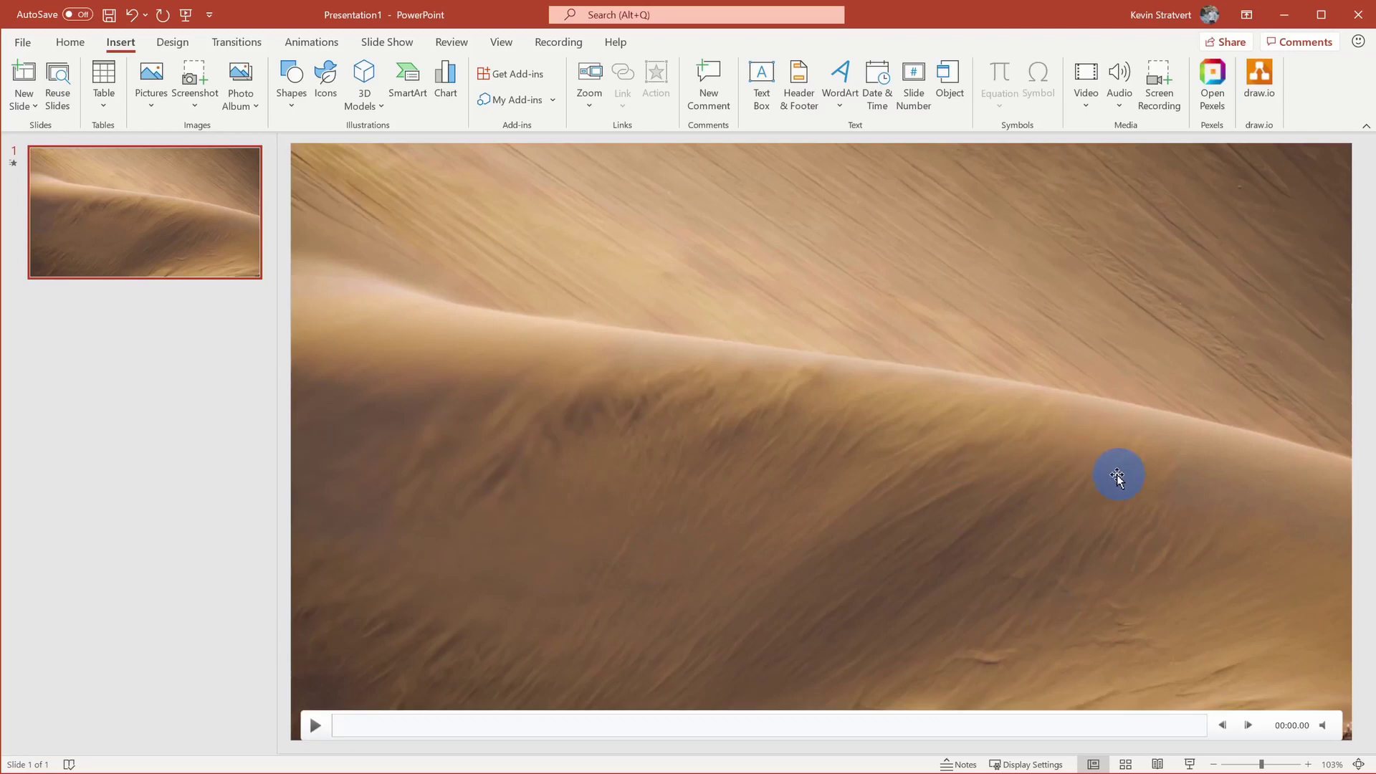
right_click(822, 305)
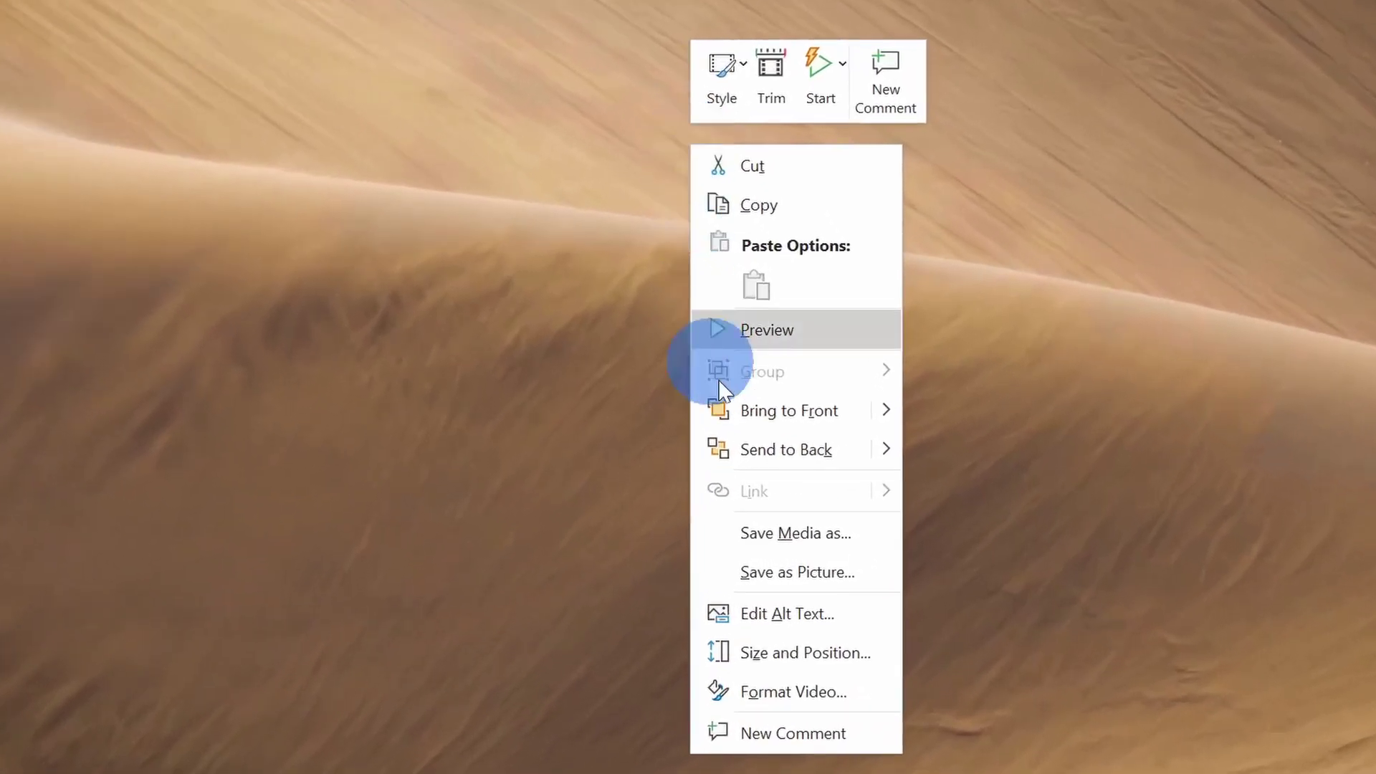
click(826, 539)
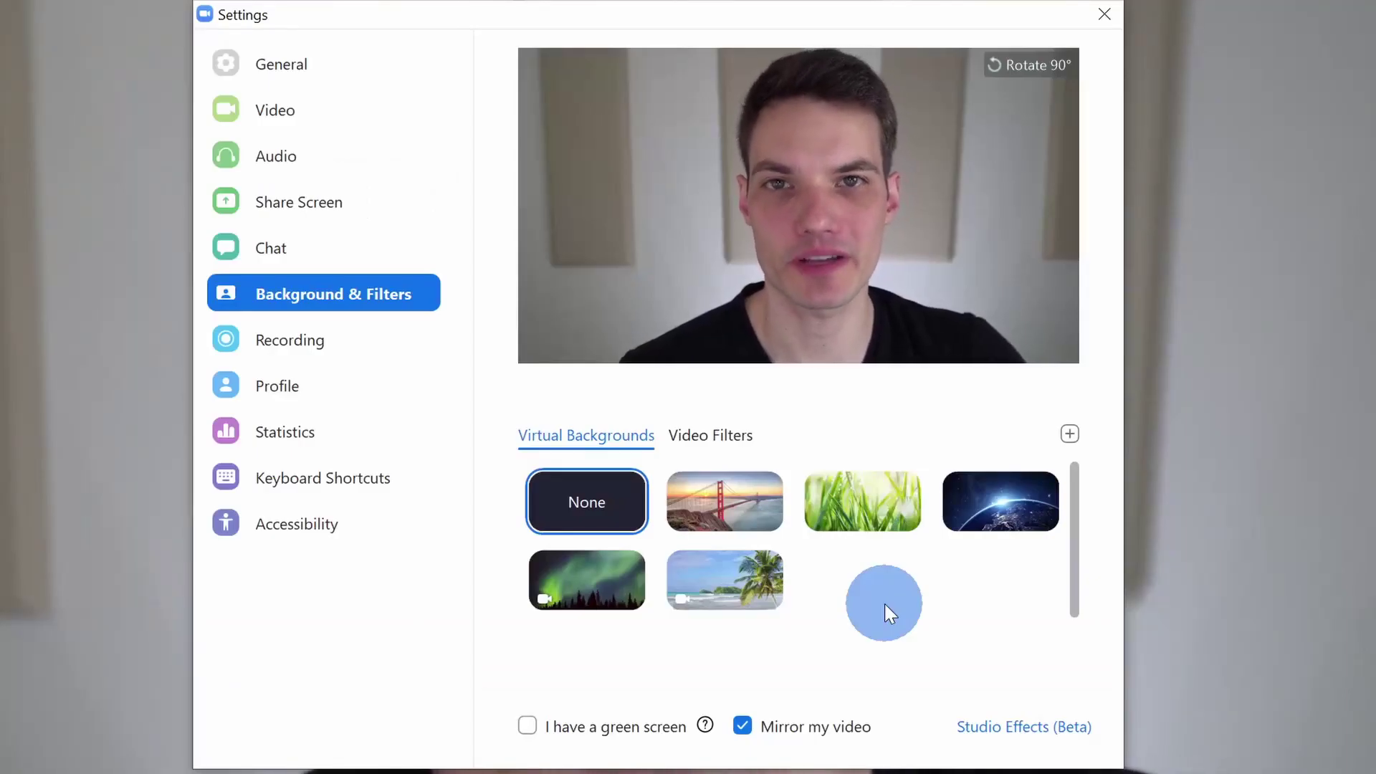
- Add the Media5 video from the Desktop as a custom virtual background in Zoom
click(1069, 434)
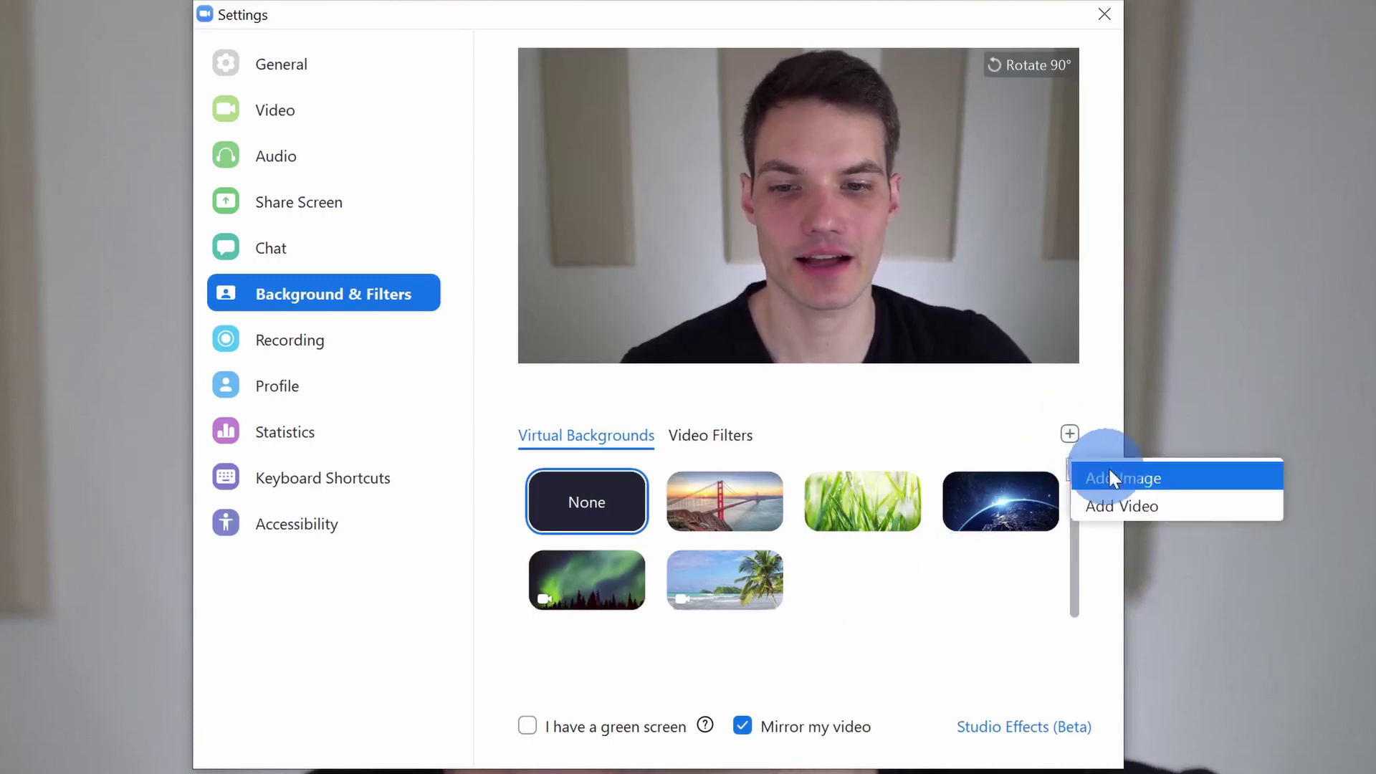
click(1152, 504)
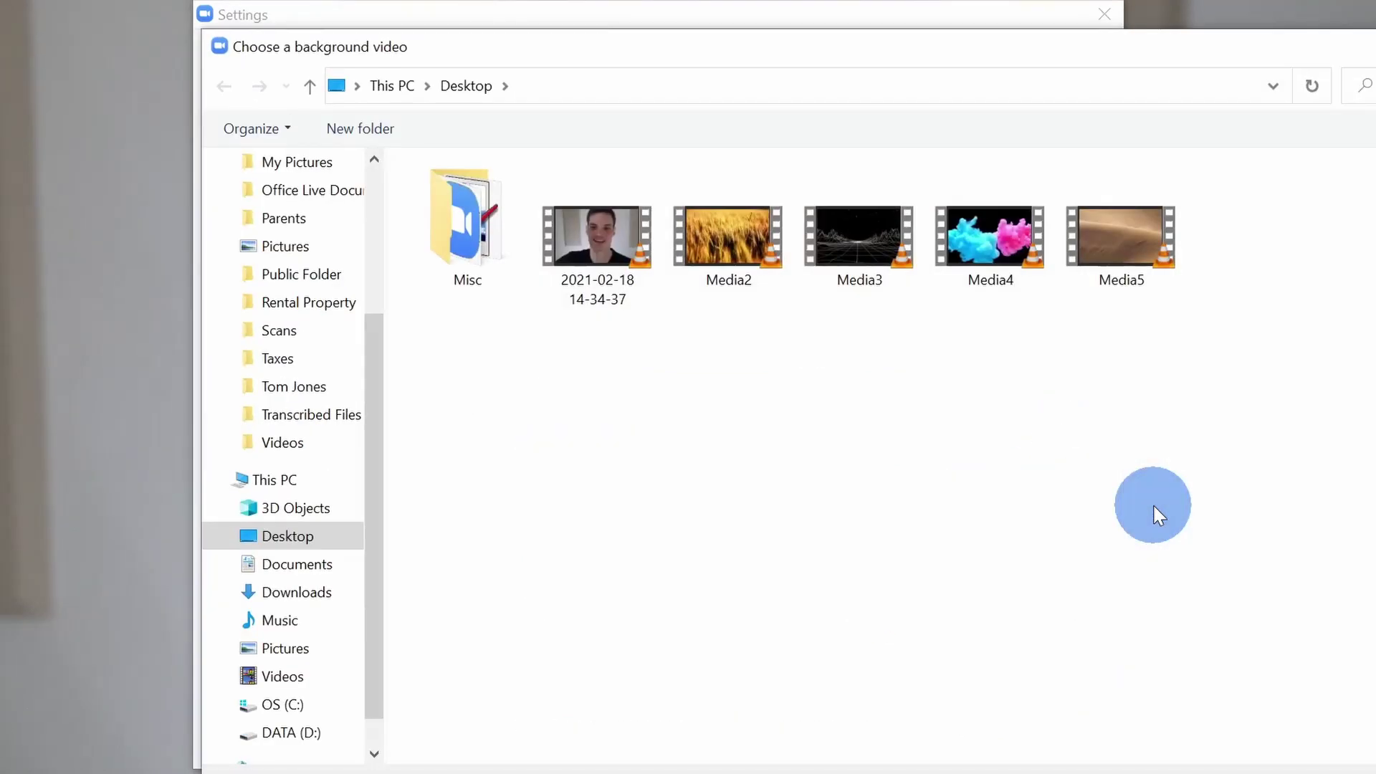
click(1118, 244)
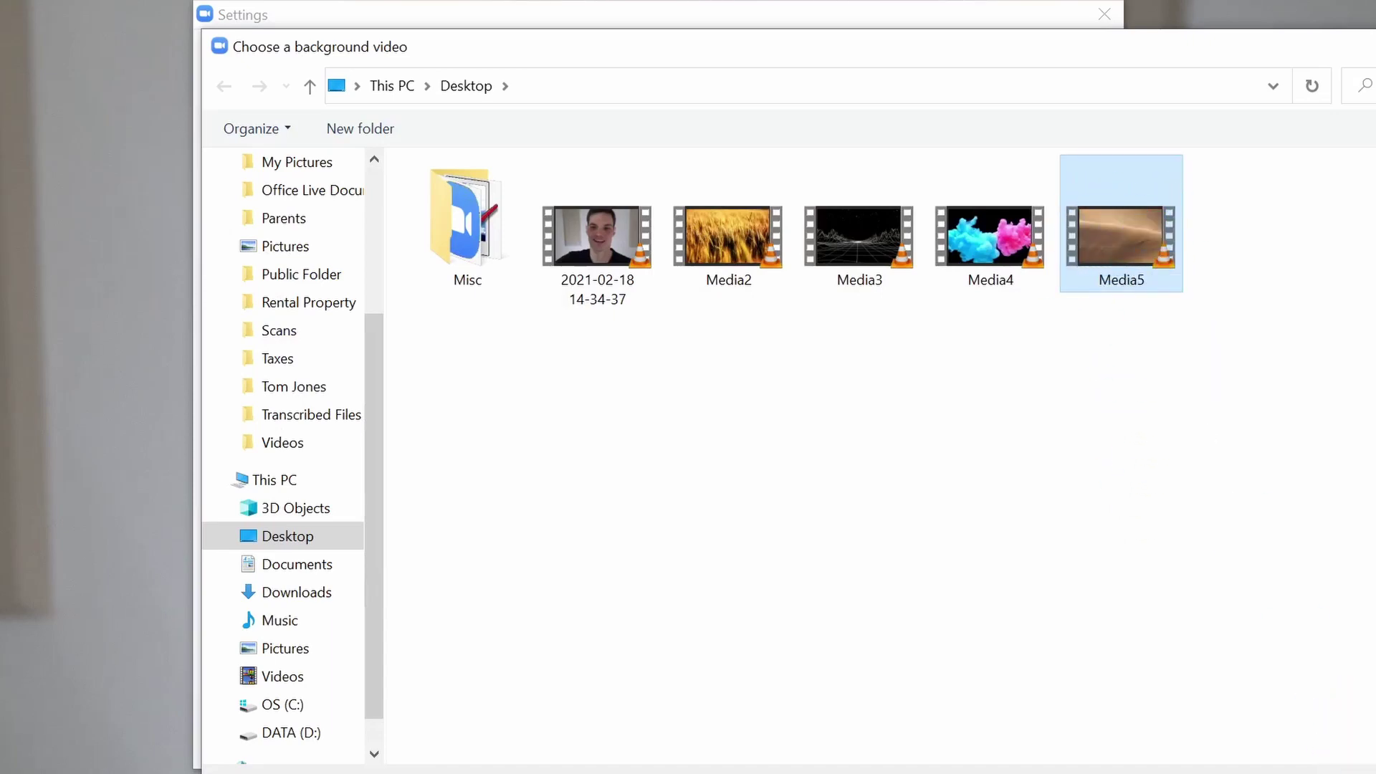
key(Return)
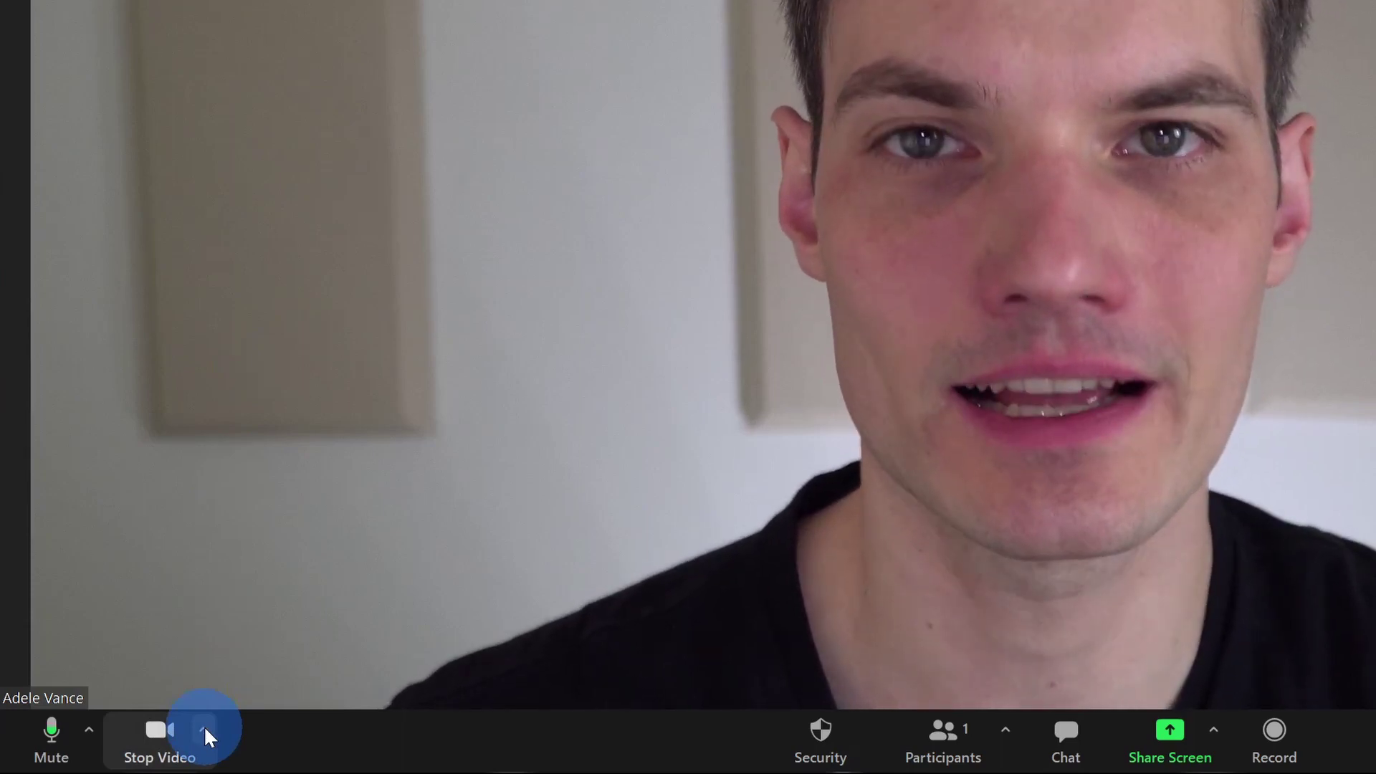
- Open the meeting's video settings, enable Touch up my appearance and increase its strength
click(205, 731)
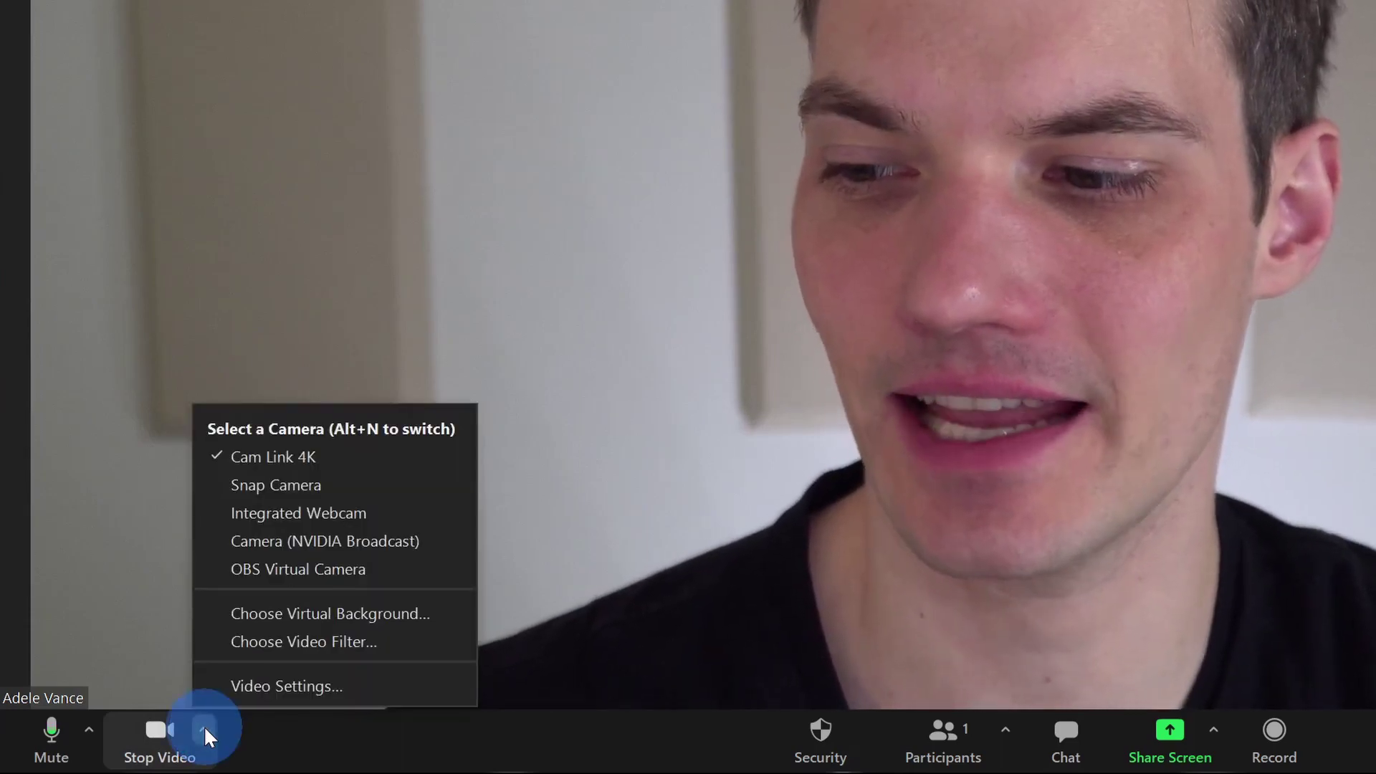
click(316, 686)
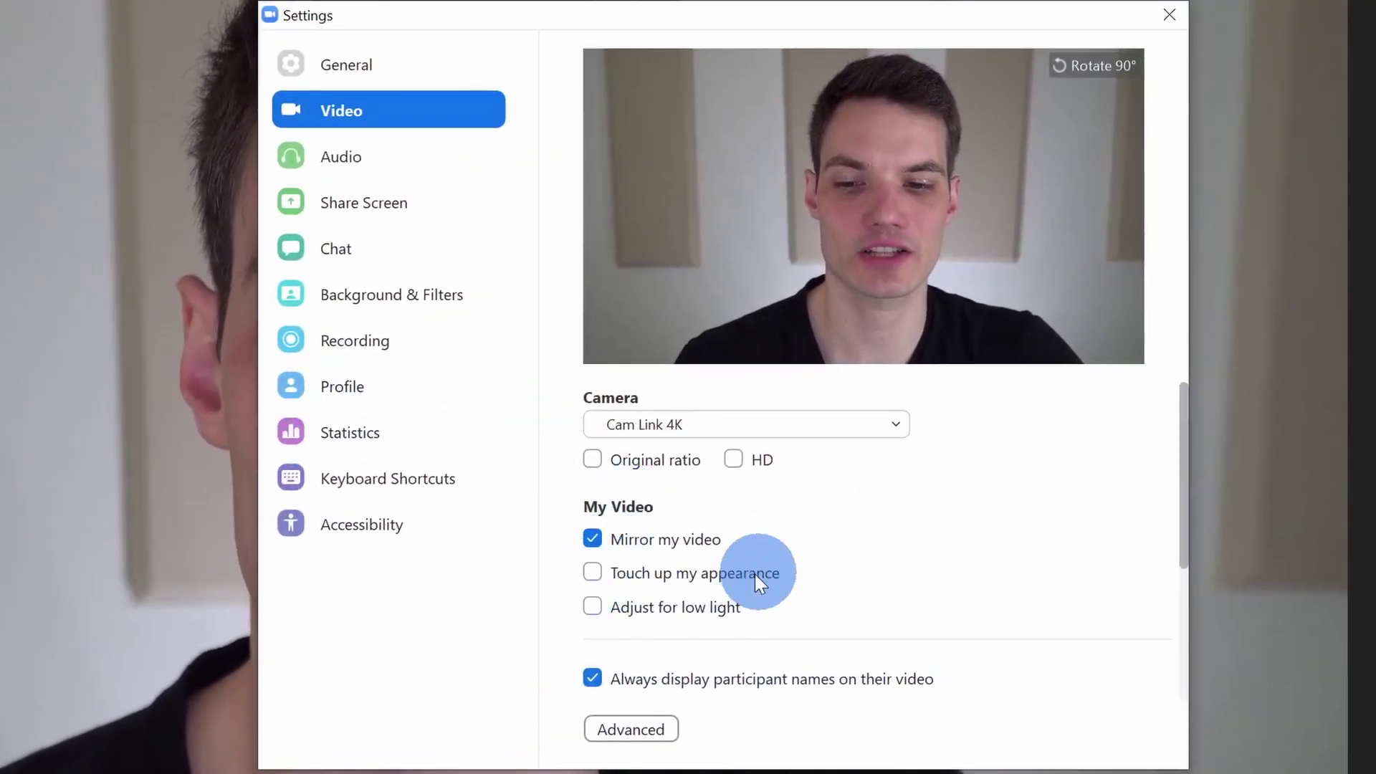
click(592, 571)
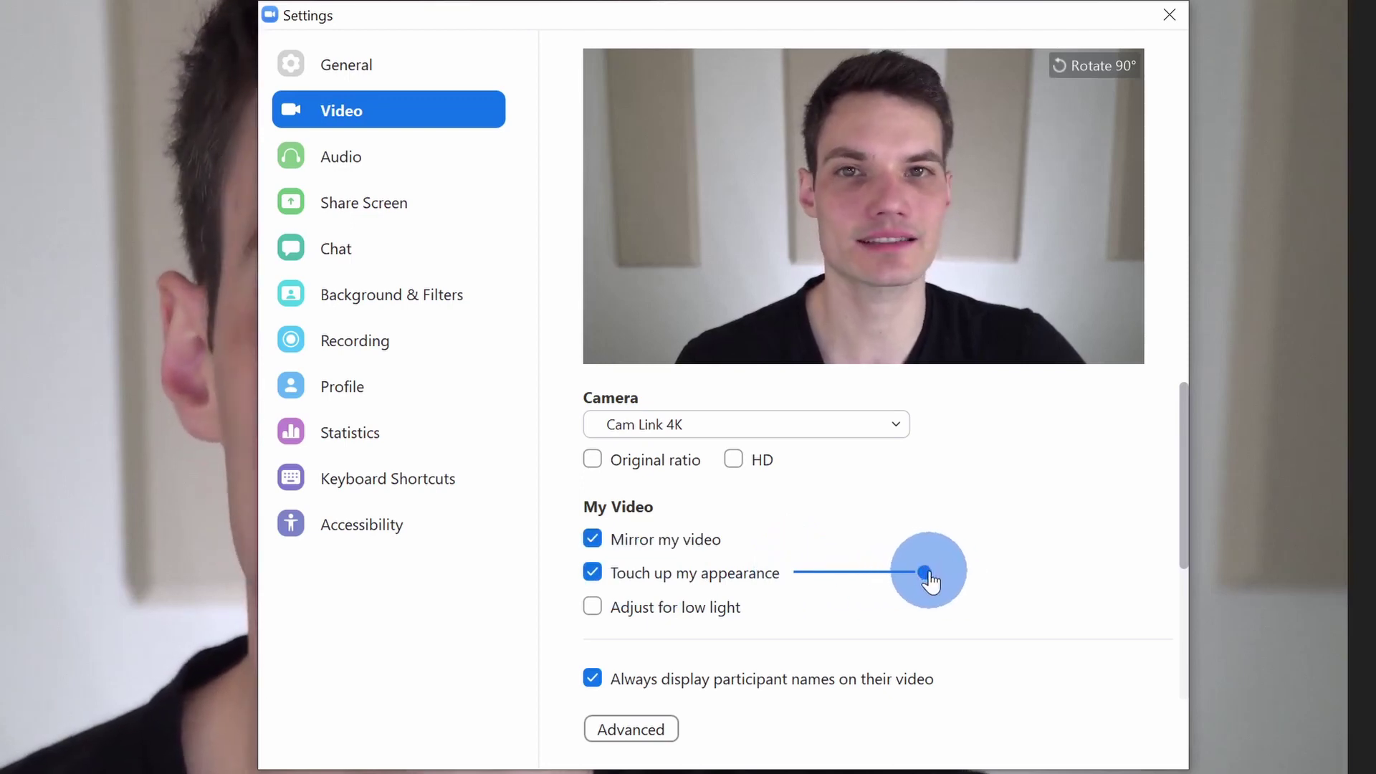
drag(927, 574, 1003, 573)
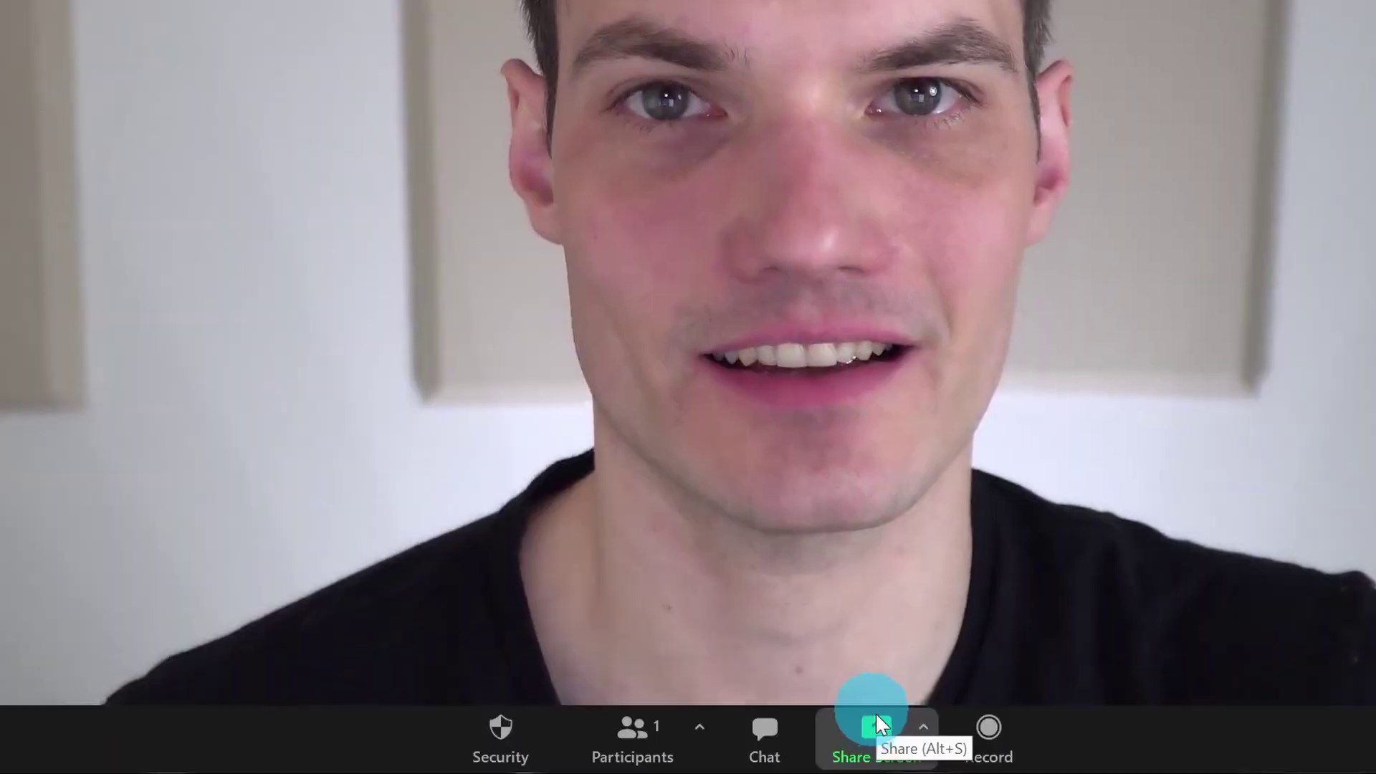
- Share the Employee Benefit Handbook presentation using PowerPoint as Virtual Background
click(875, 726)
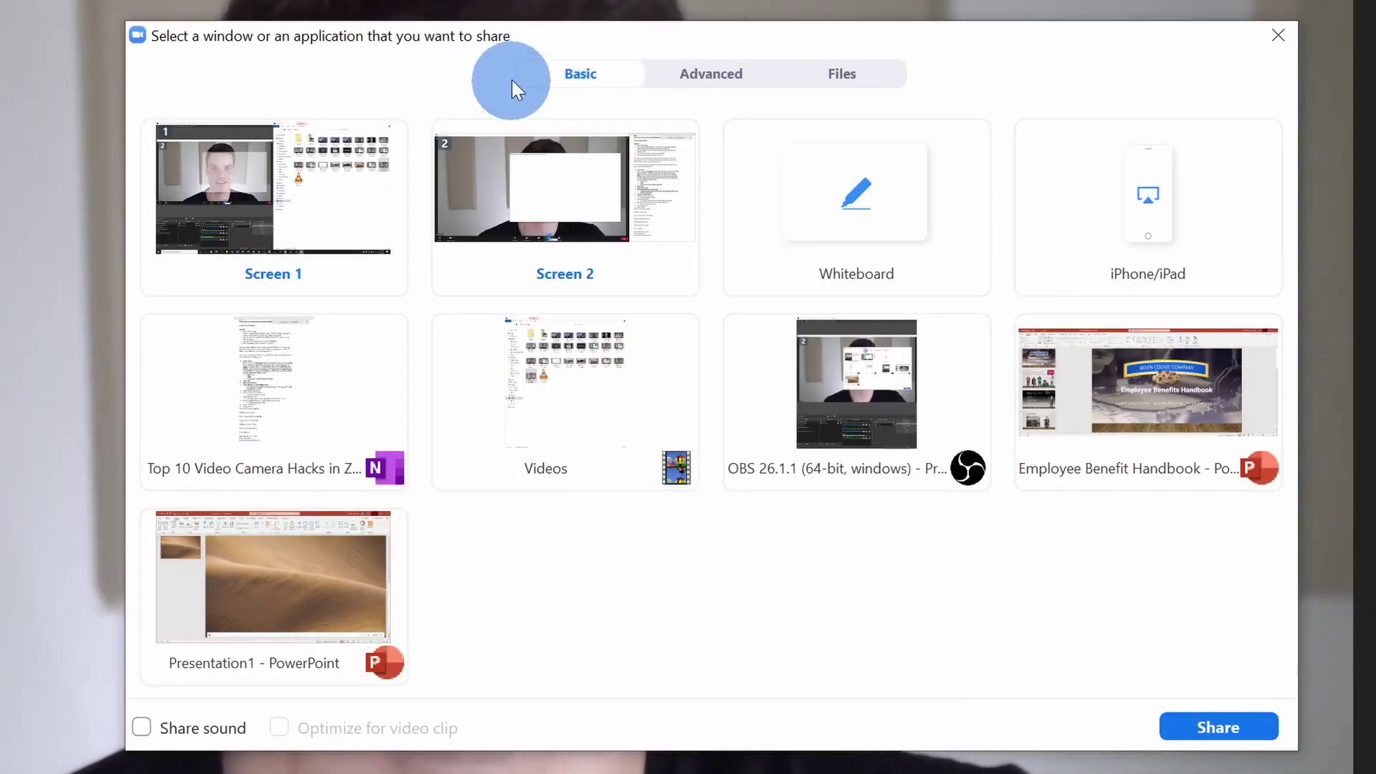
click(713, 75)
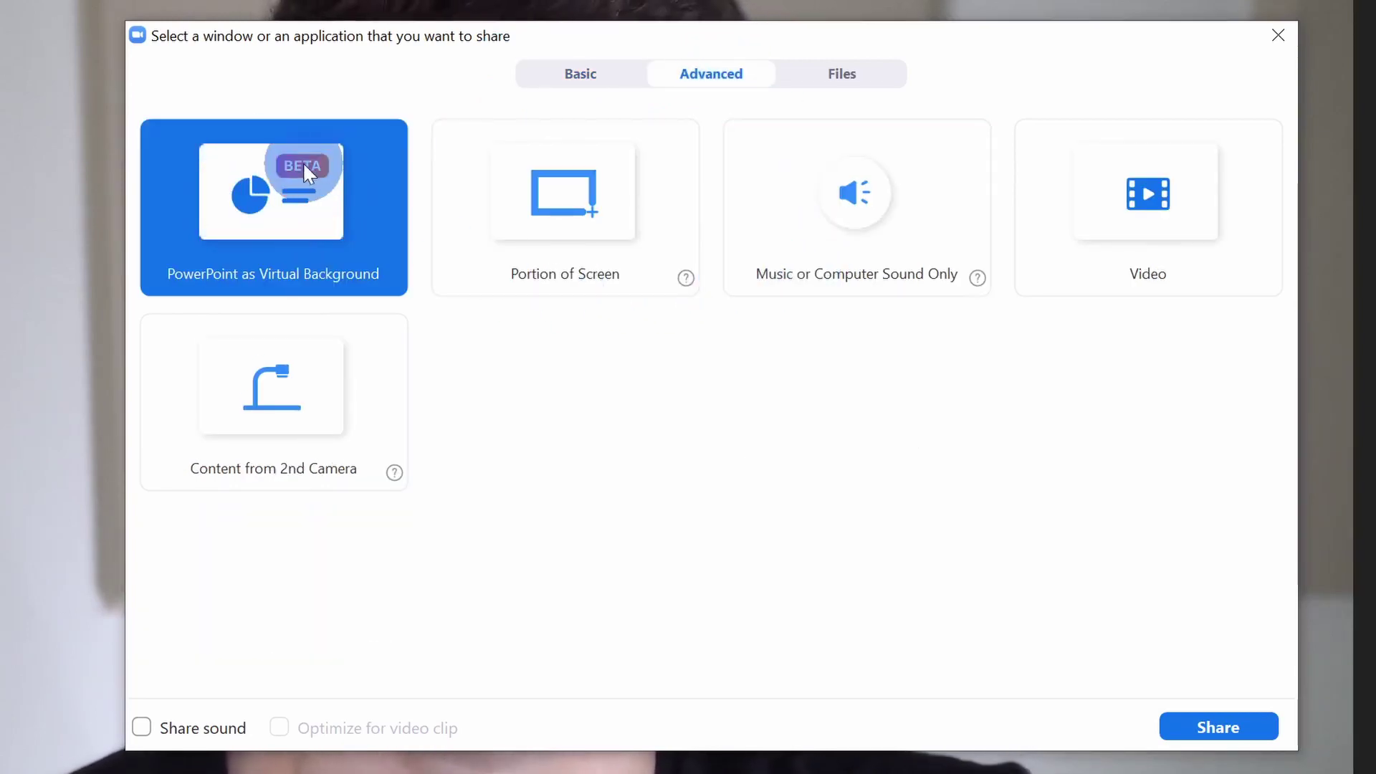
click(1218, 727)
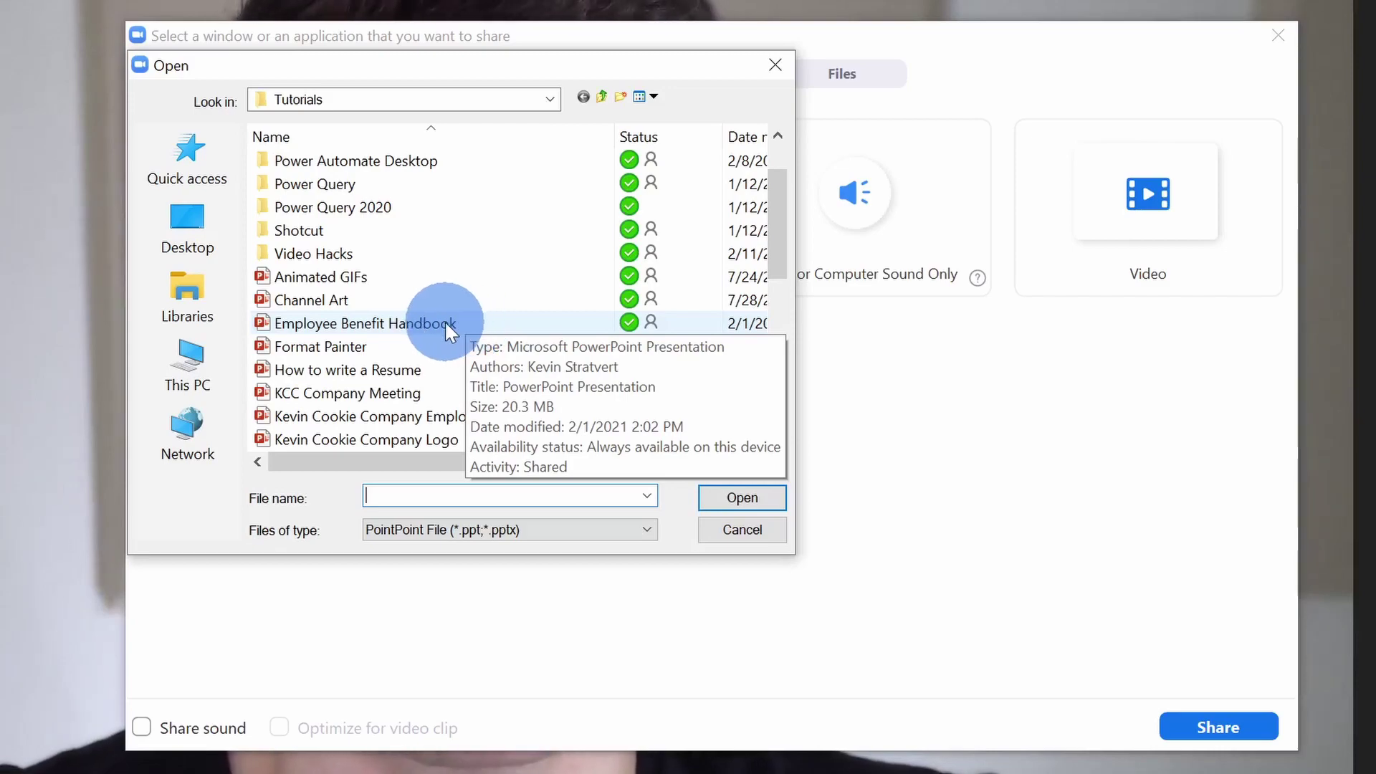
double_click(444, 323)
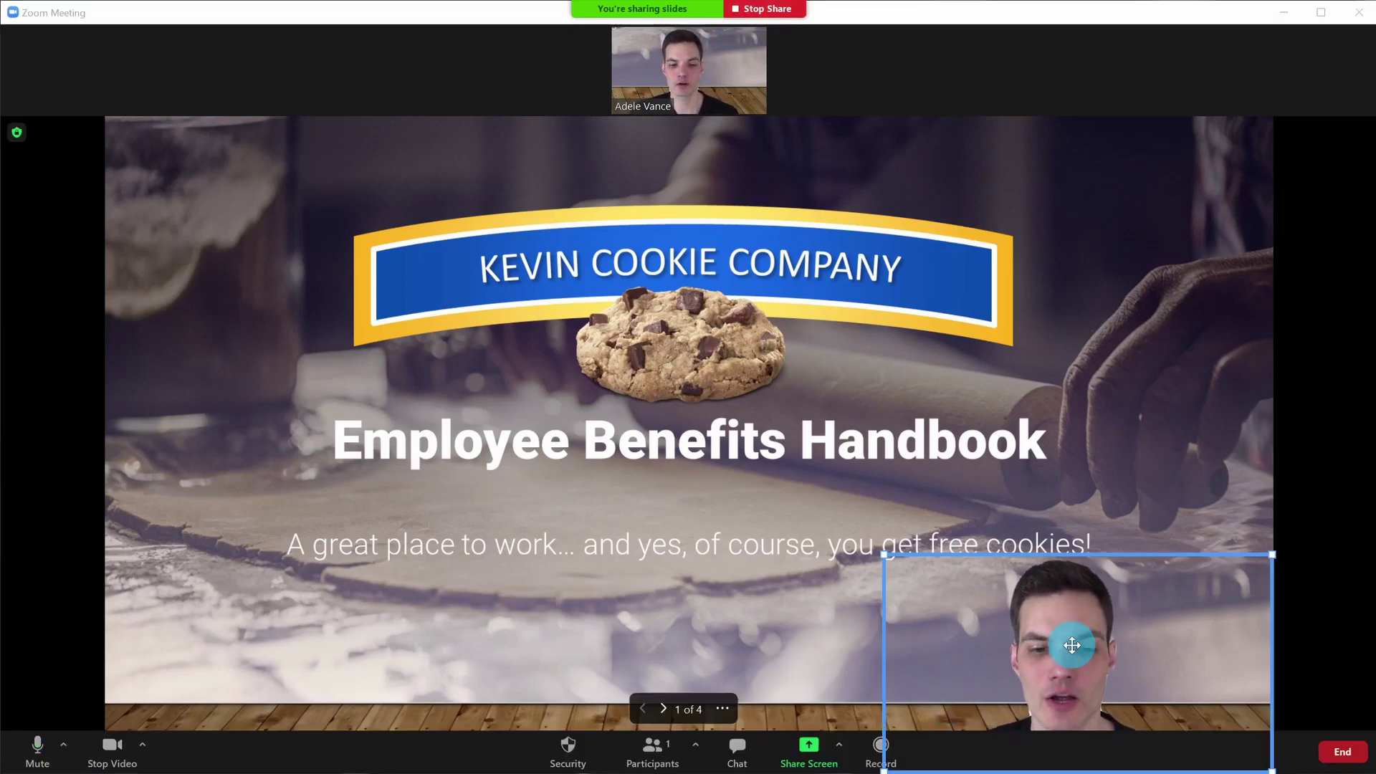
- Reposition and enlarge the presenter's video over the title slide, and split the video from the PowerPoint
drag(1173, 666, 1087, 591)
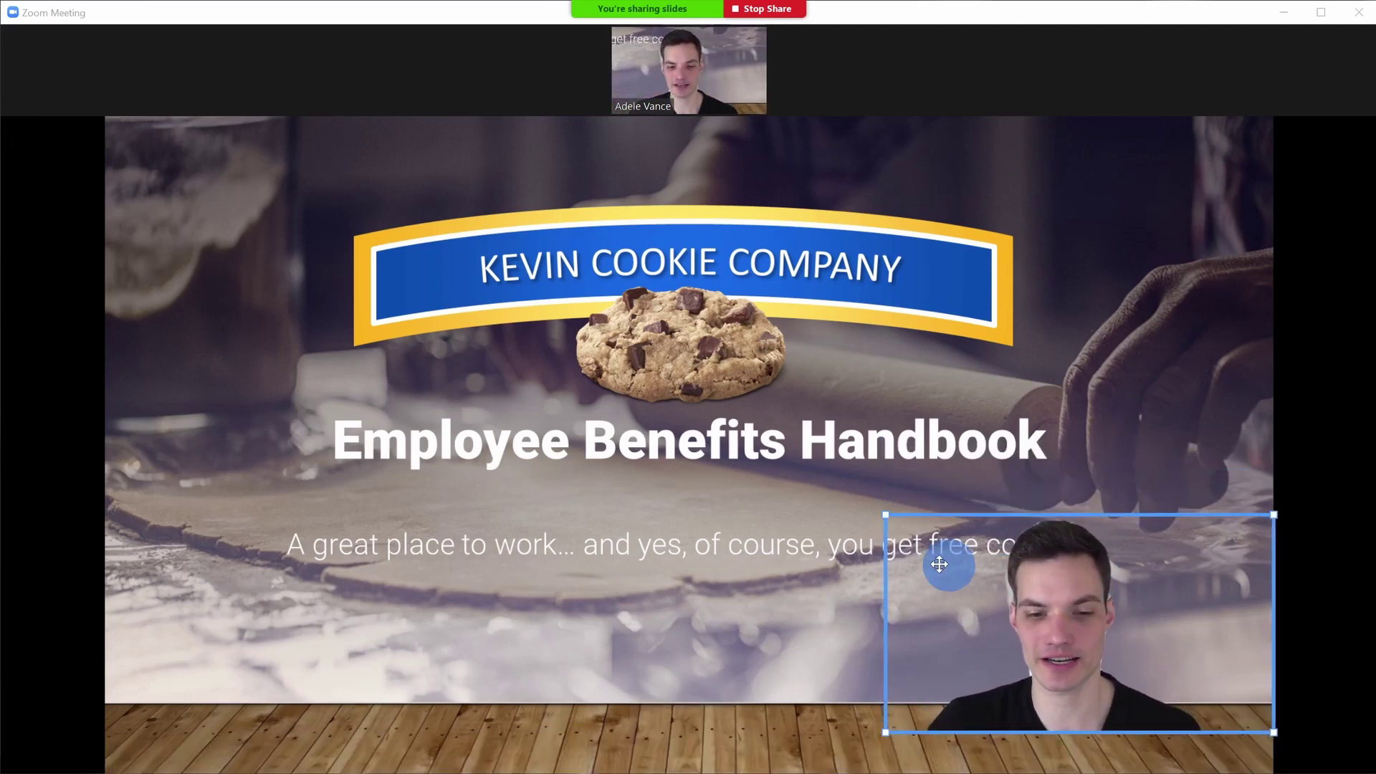
drag(884, 512, 771, 400)
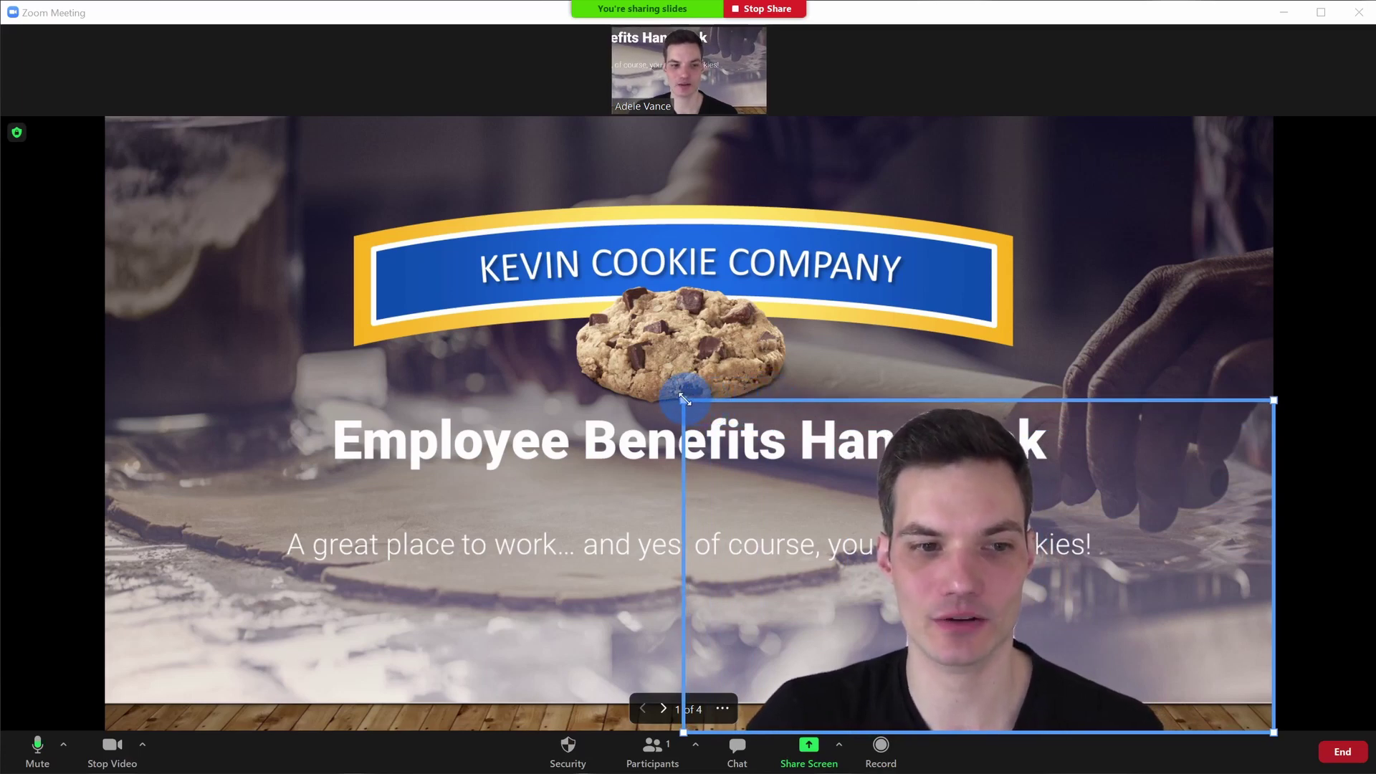
drag(685, 399, 580, 310)
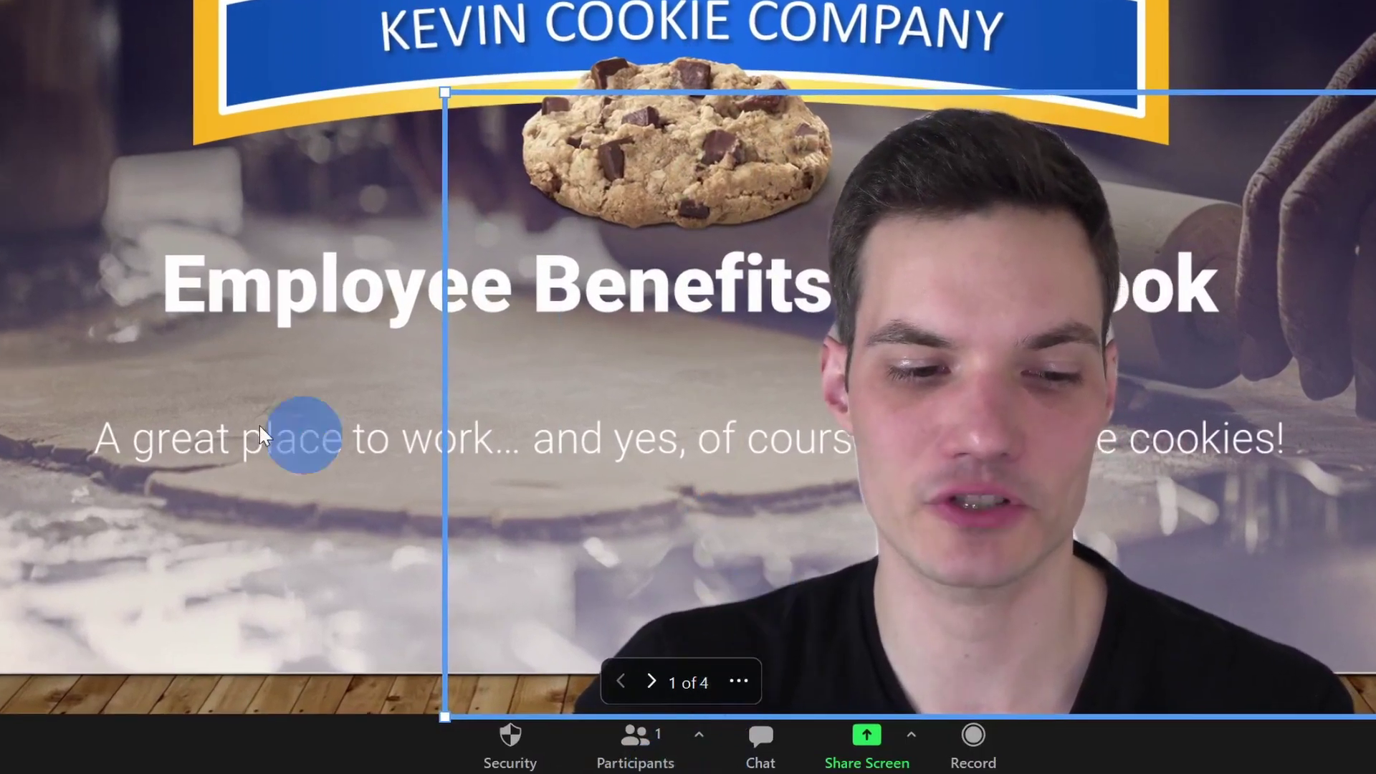
click(739, 681)
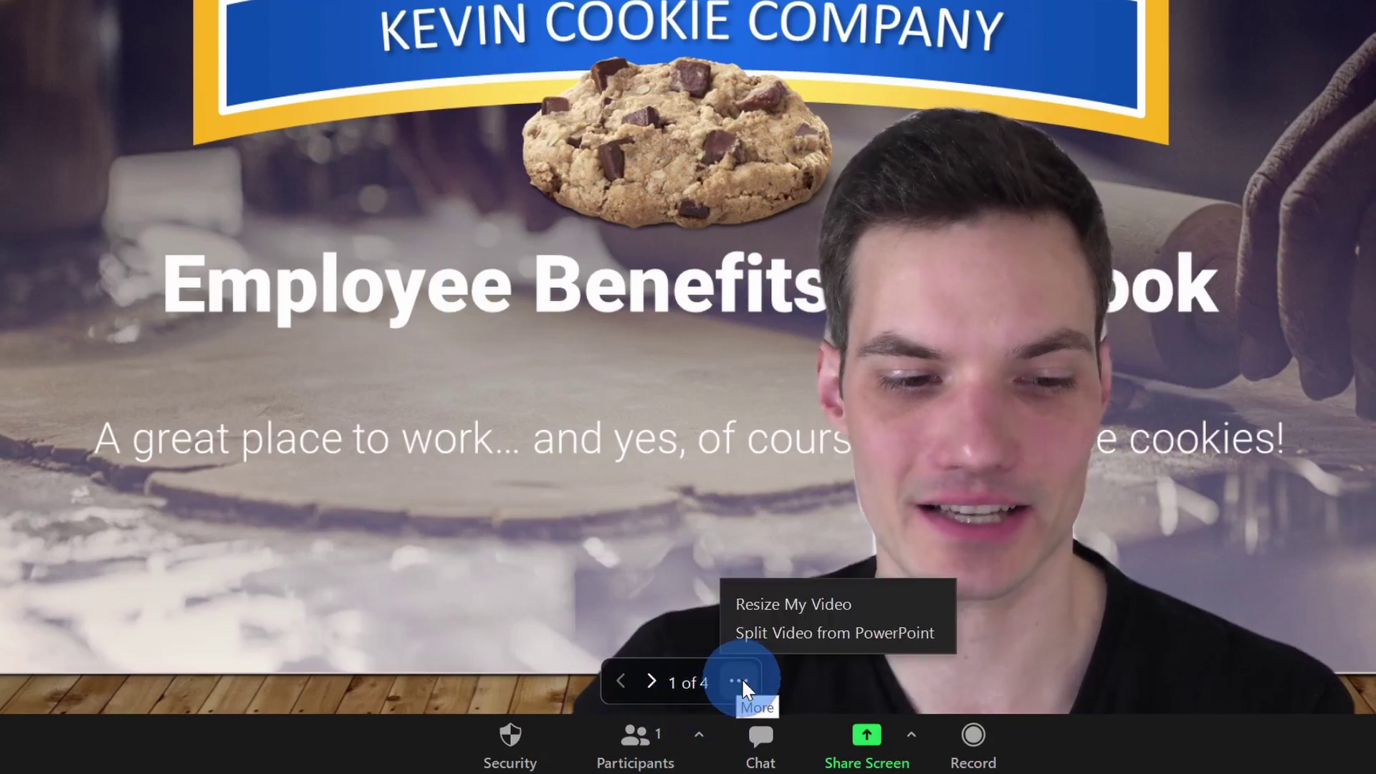
click(855, 632)
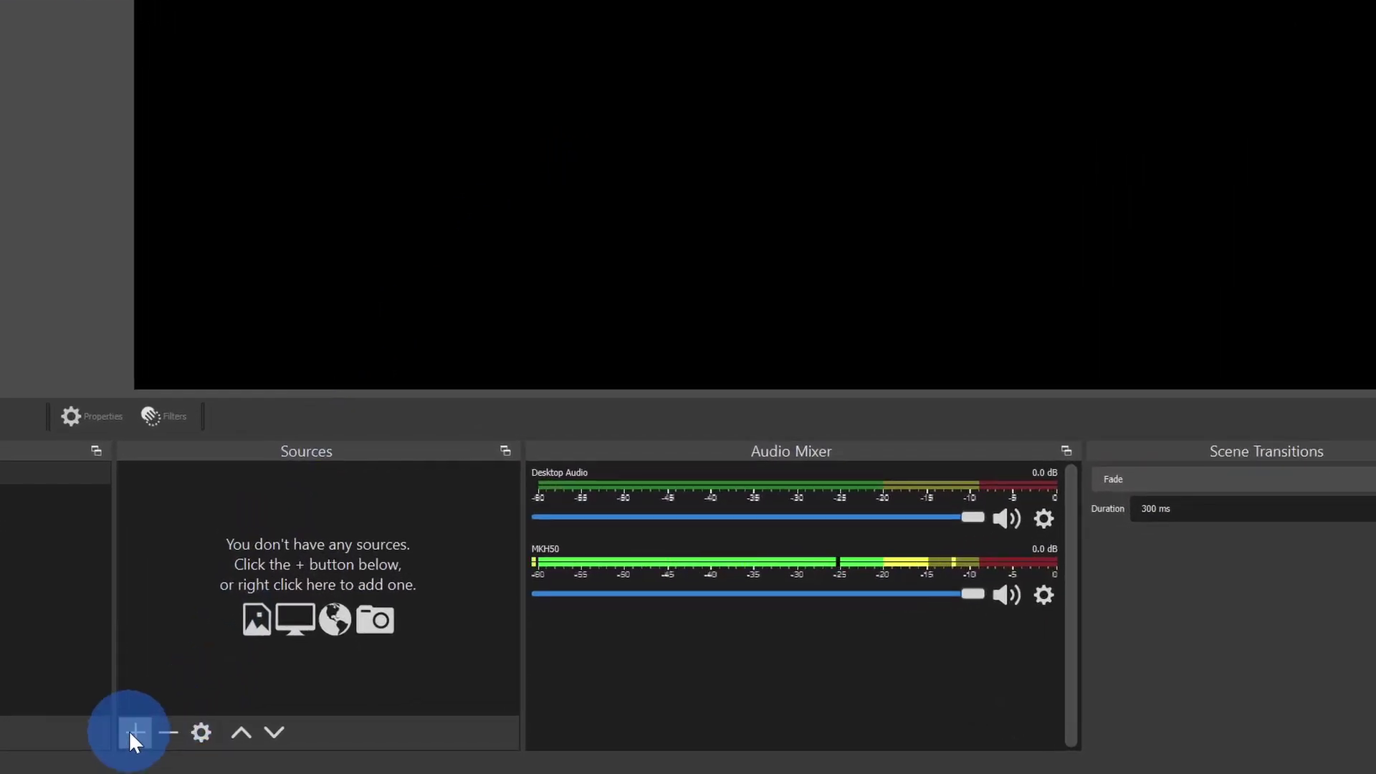
- Add a new Video Capture Device source to the scene in OBS, using Cam Link 4K as the device
click(133, 733)
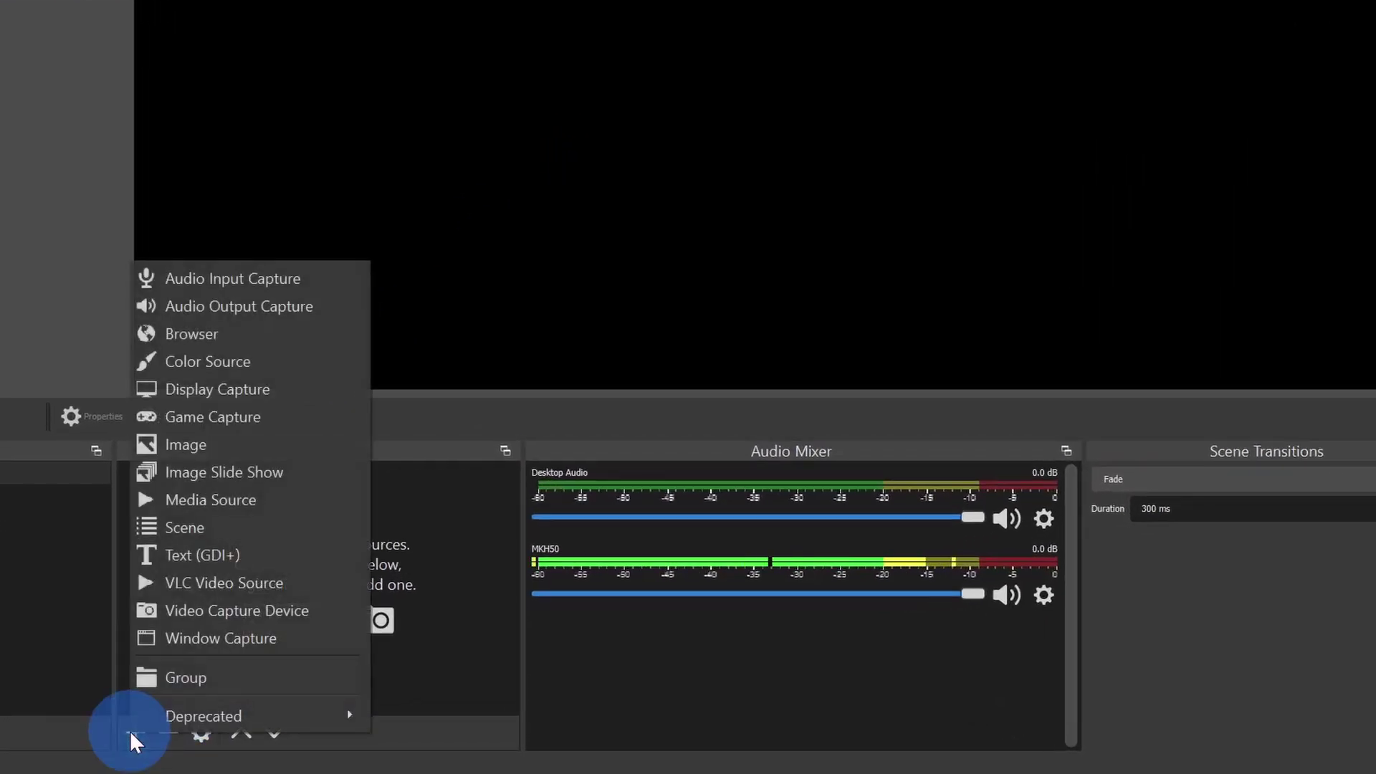
click(276, 613)
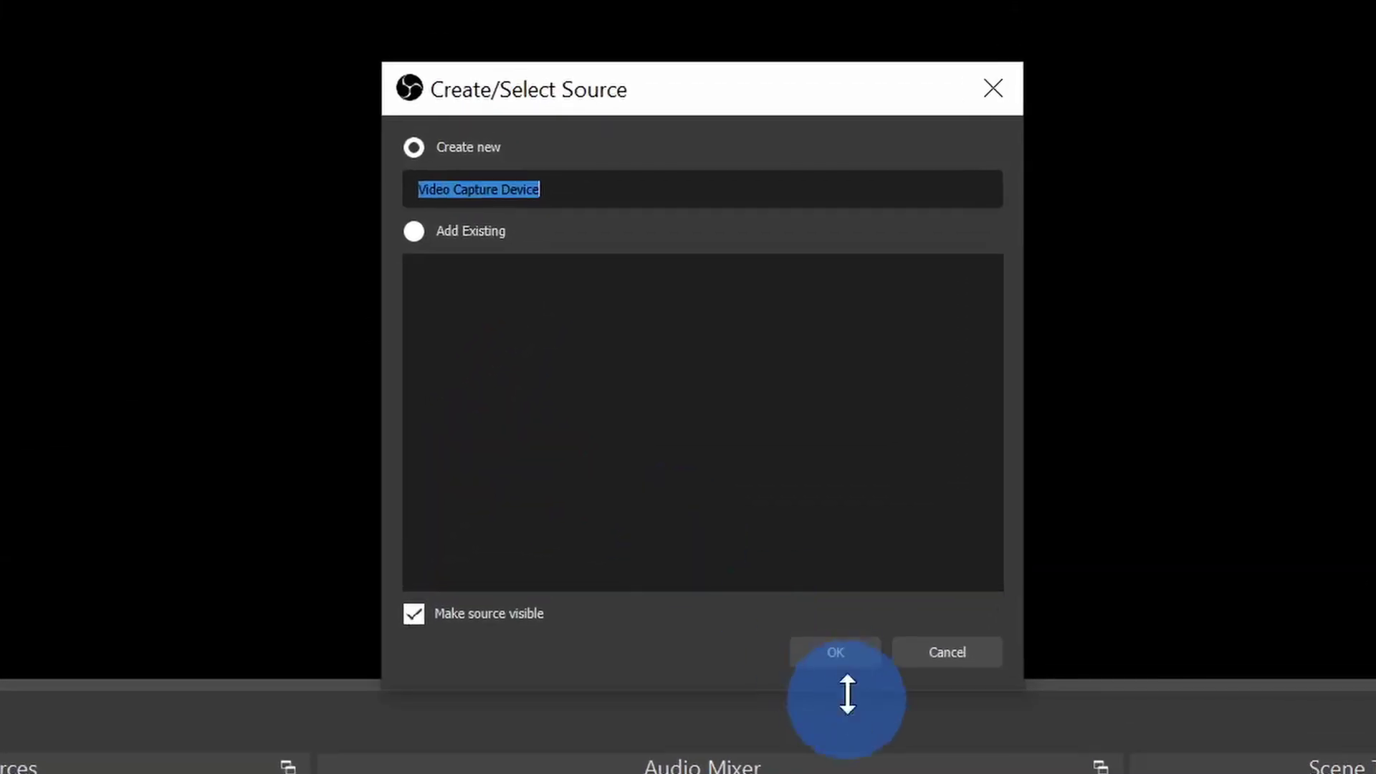
click(833, 654)
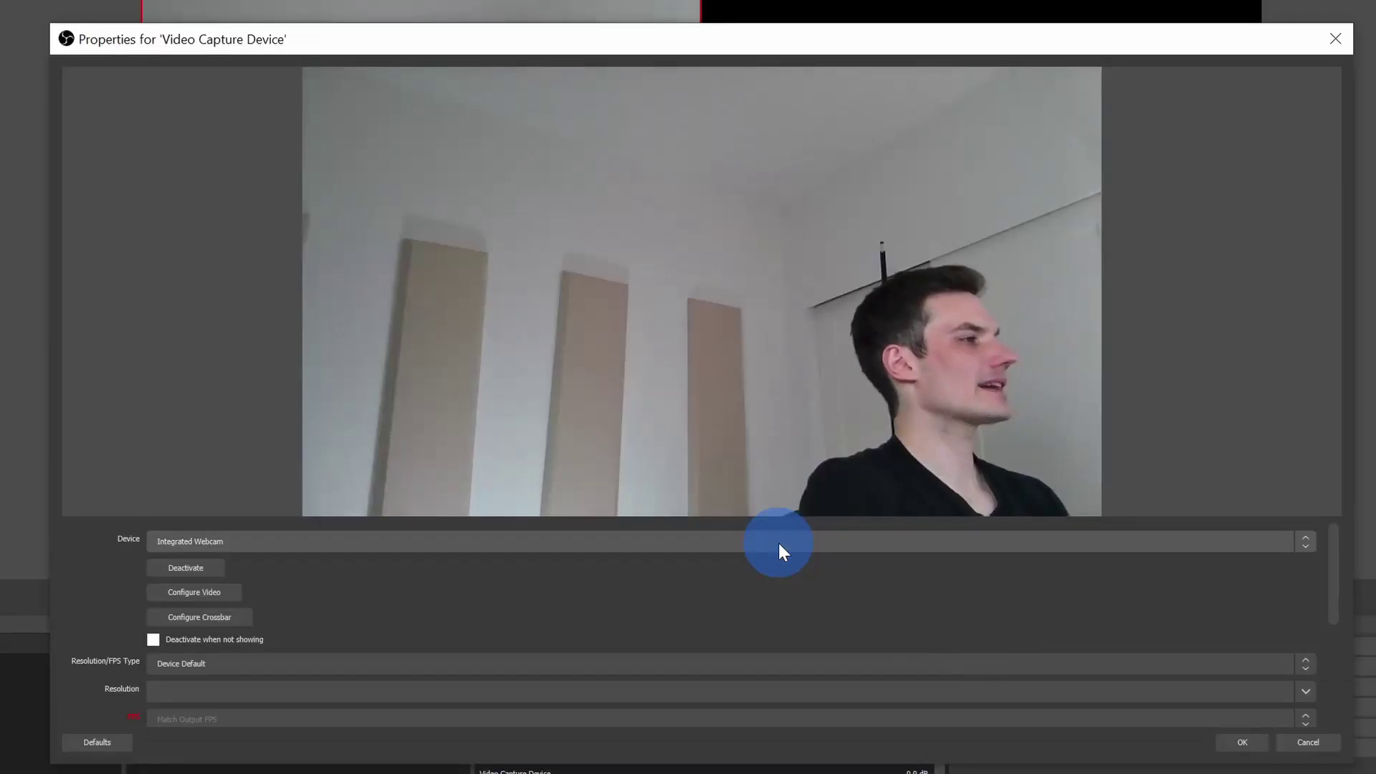
click(776, 540)
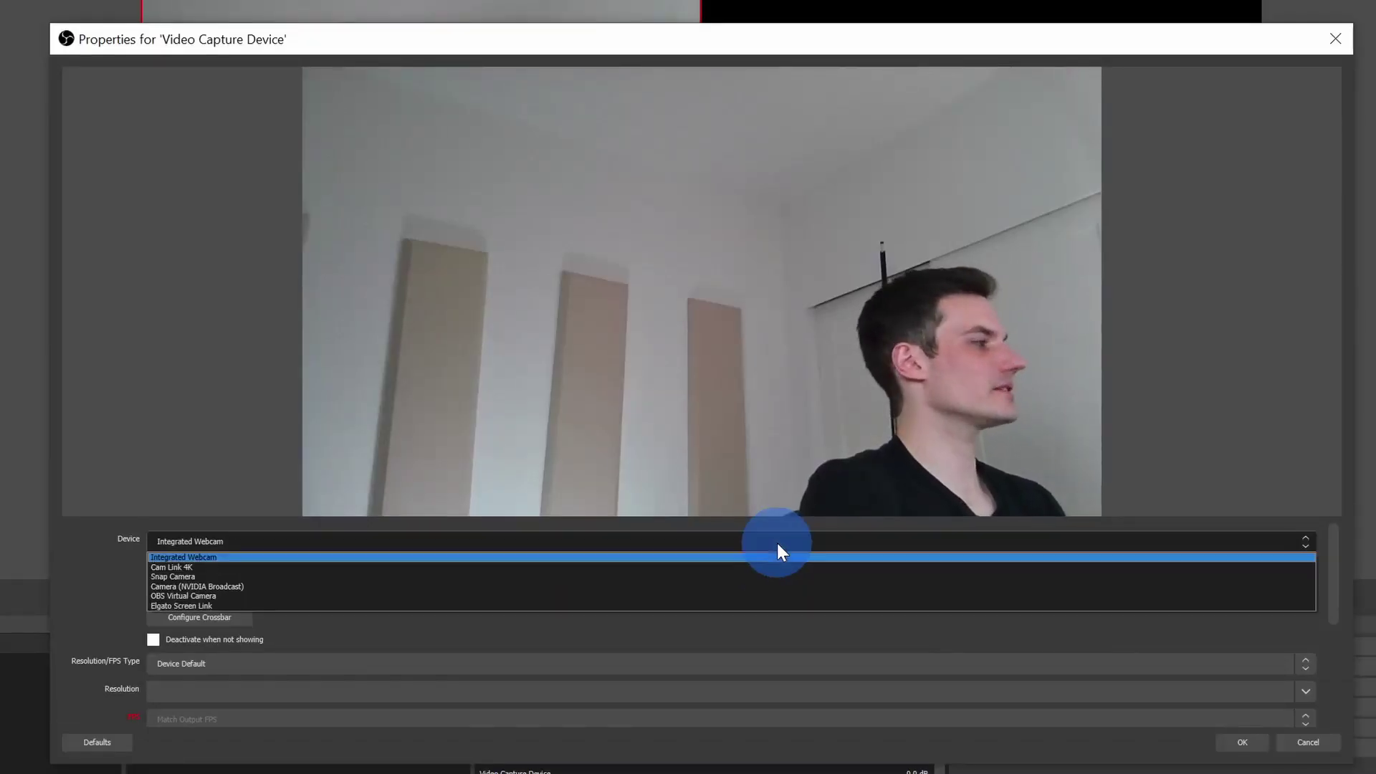
click(775, 567)
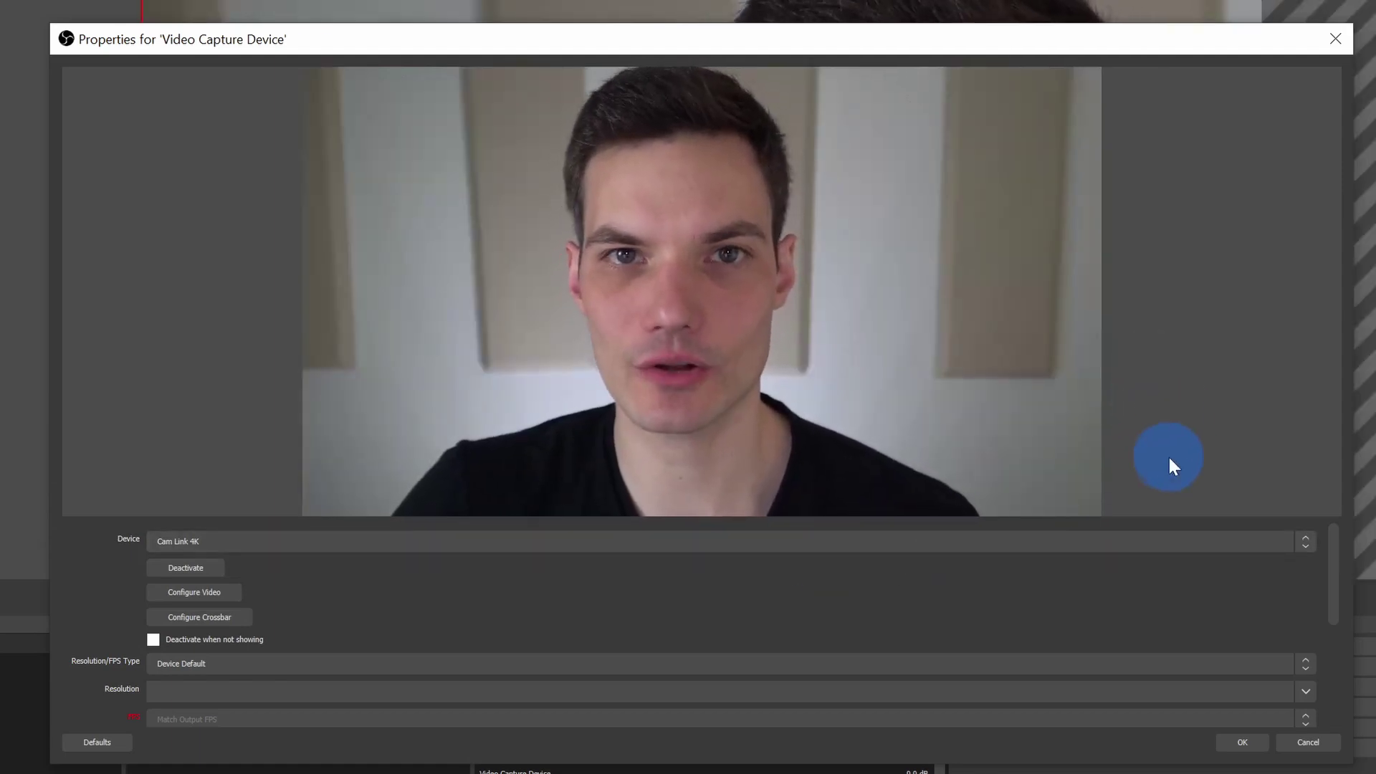
click(1240, 741)
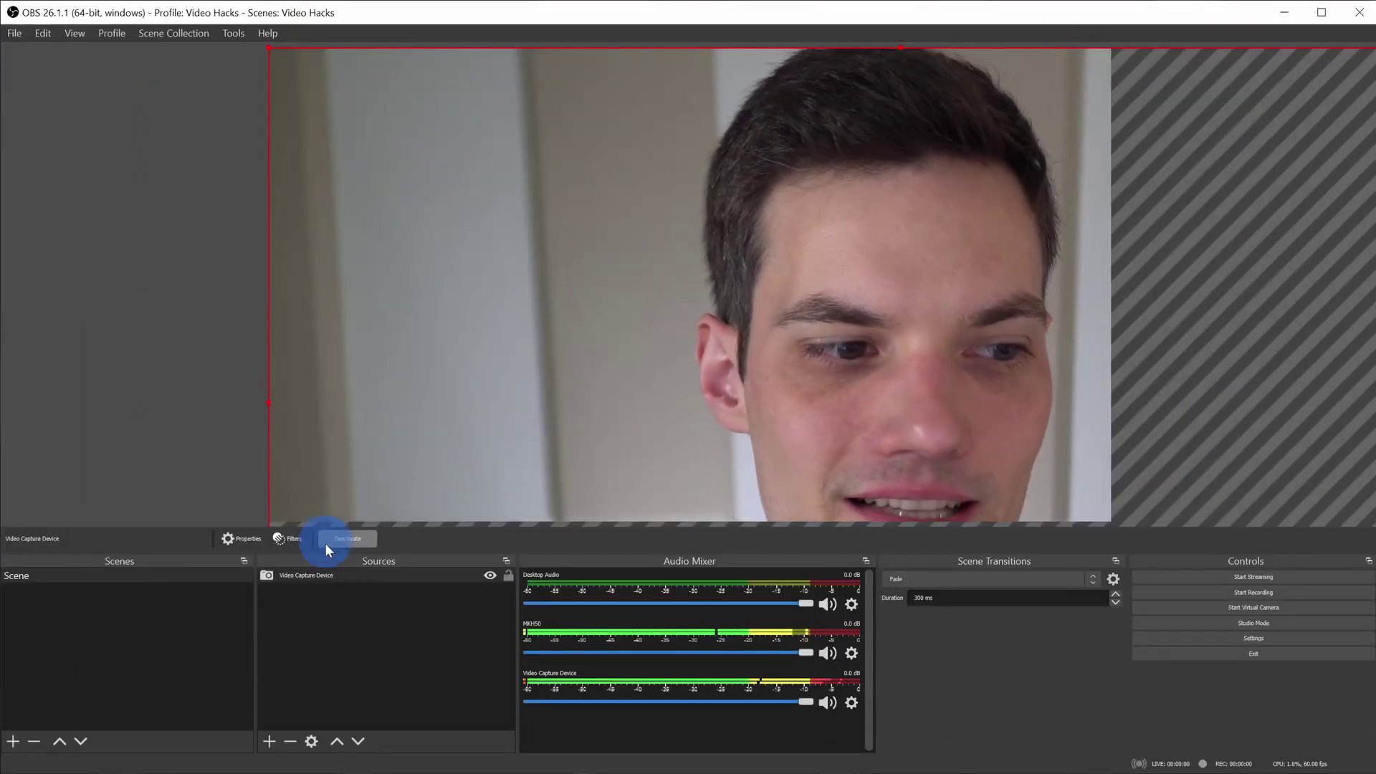
- Resize the output to the source size of the Video Capture Device
right_click(344, 575)
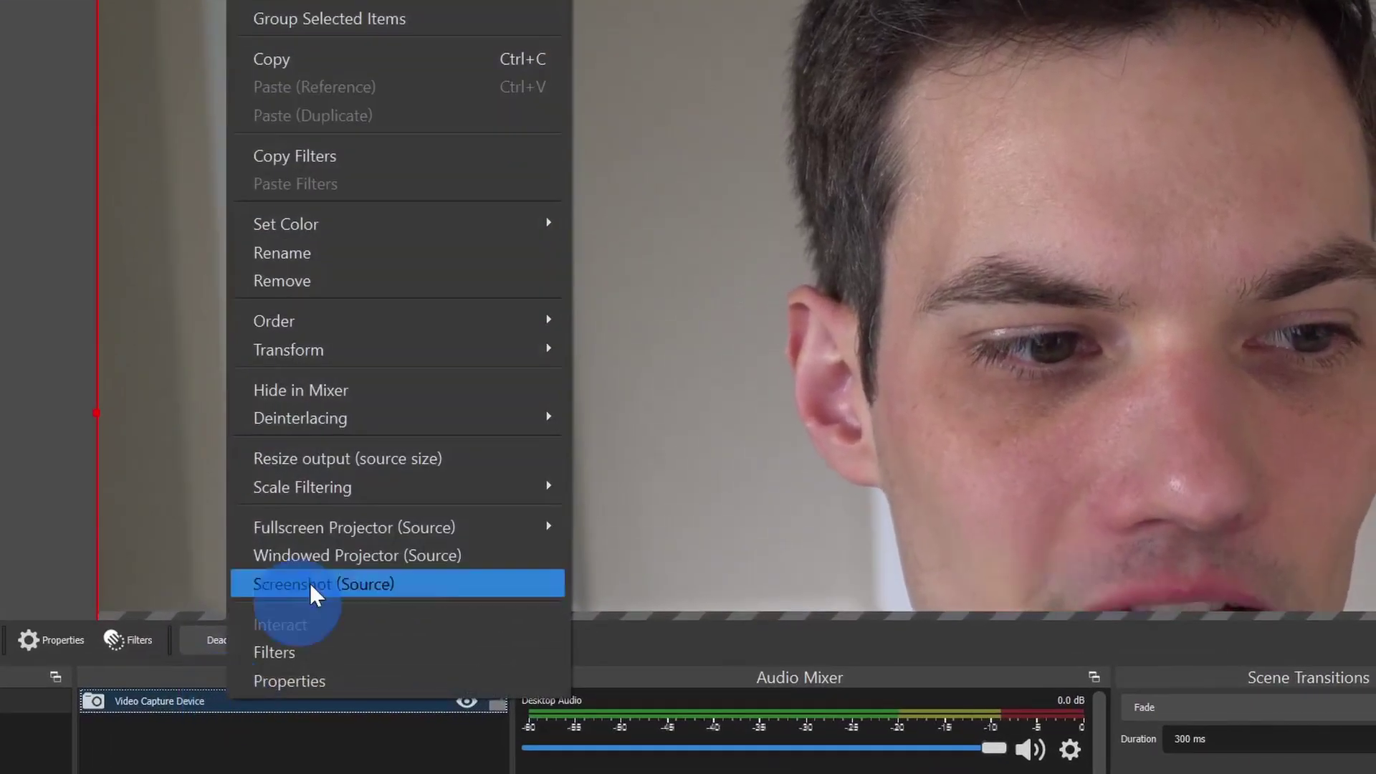
click(419, 460)
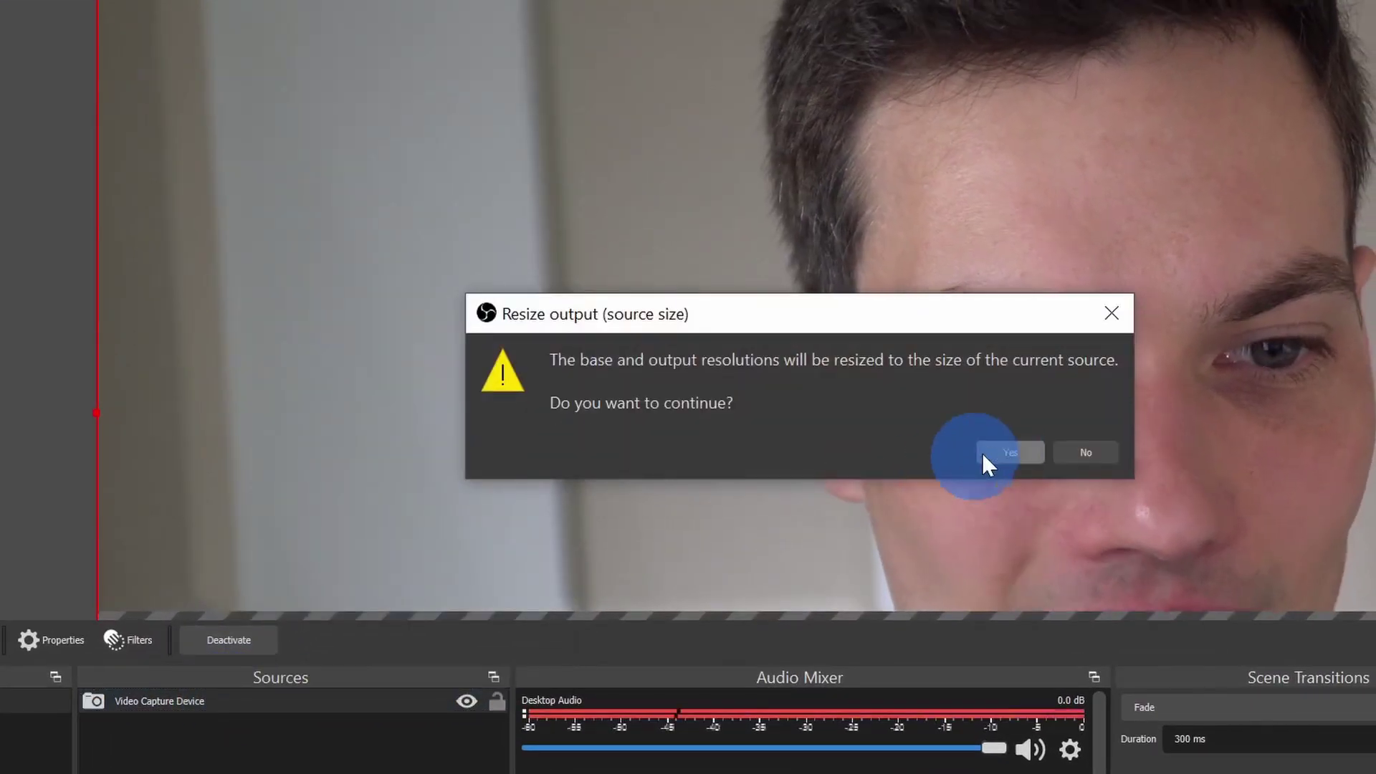
click(993, 457)
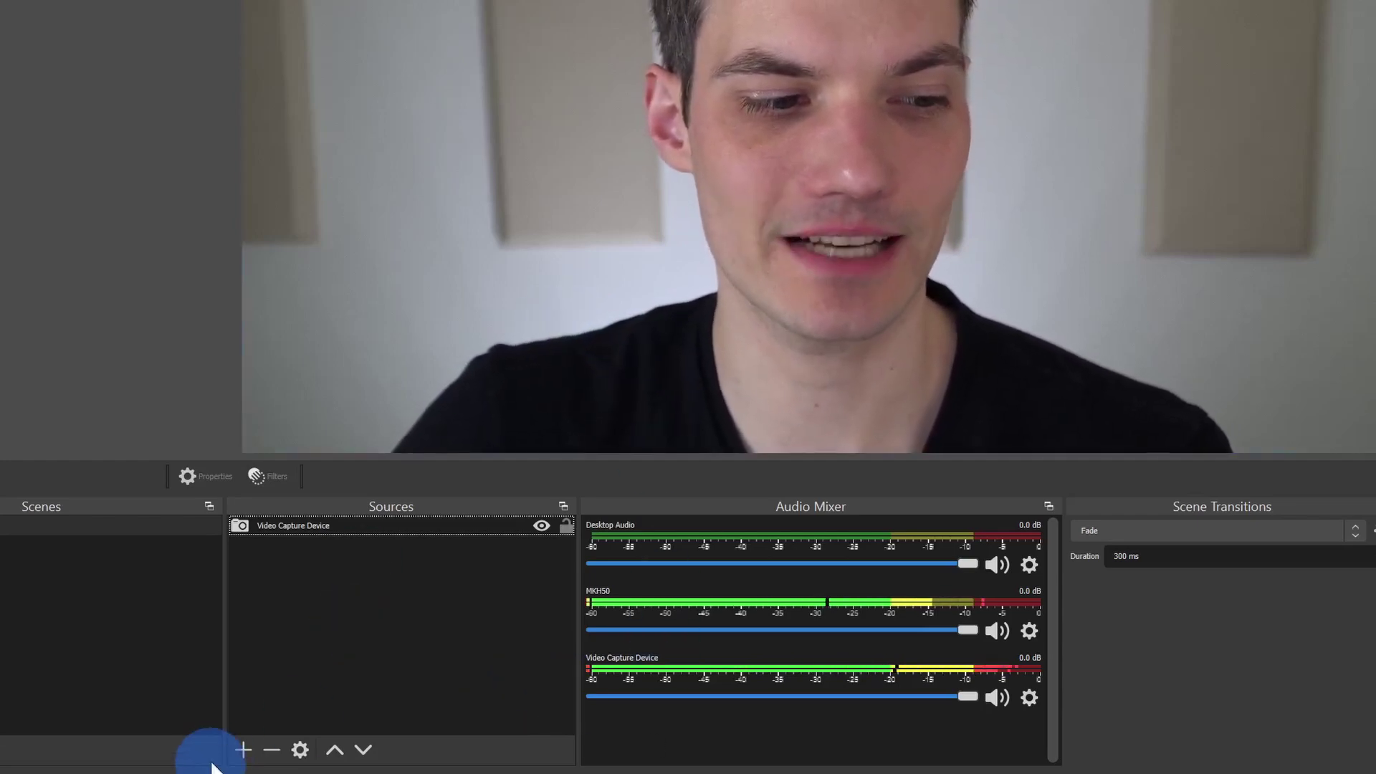
- Add a new Image source to the scene using Name Logo.png from the Desktop
click(242, 750)
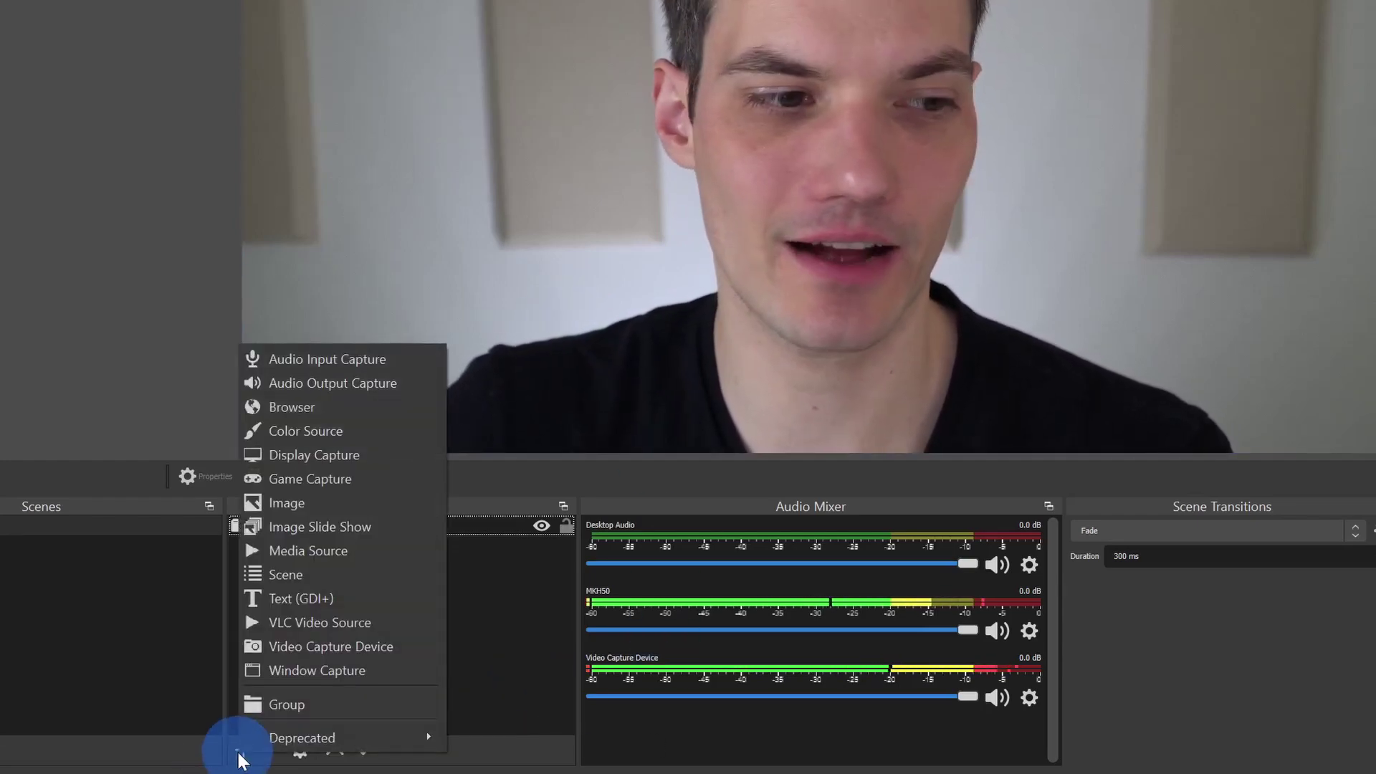
click(321, 502)
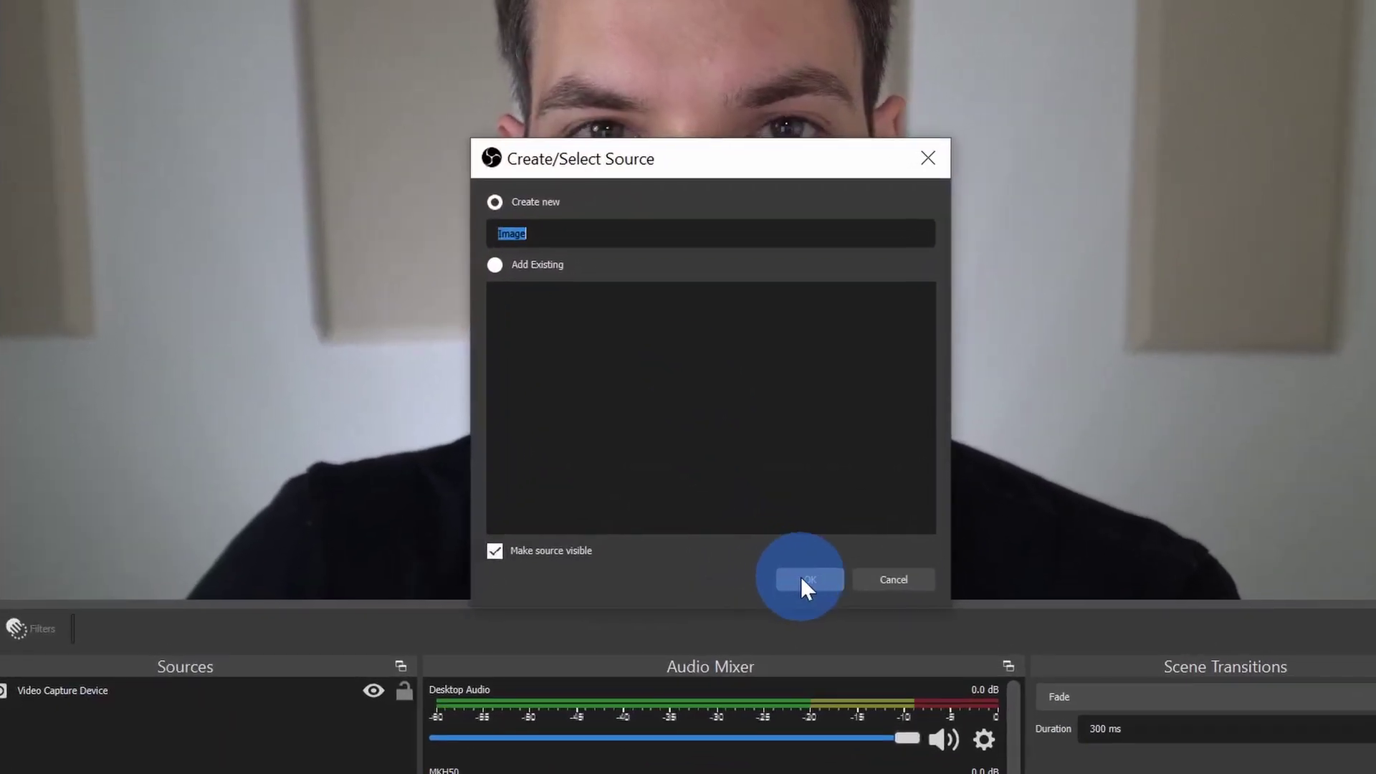
click(890, 437)
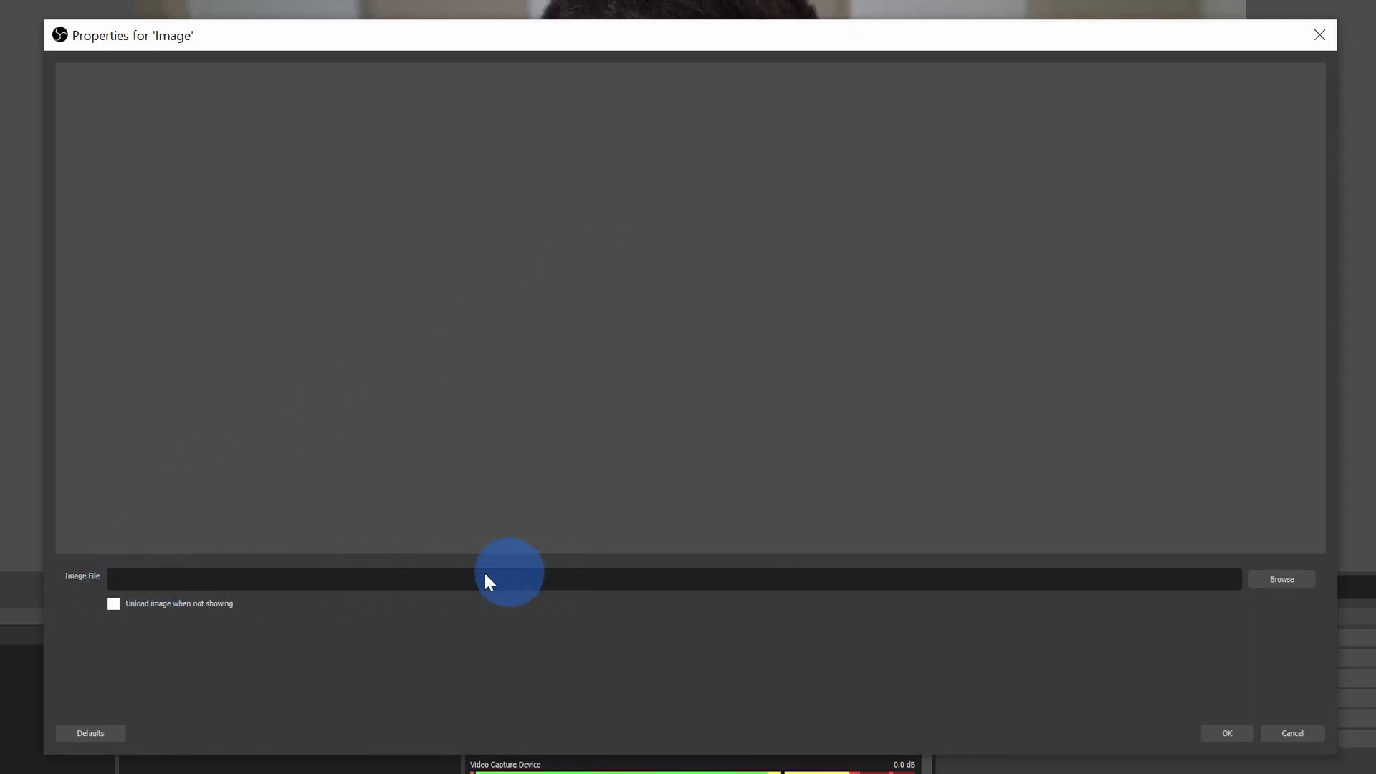
click(1285, 579)
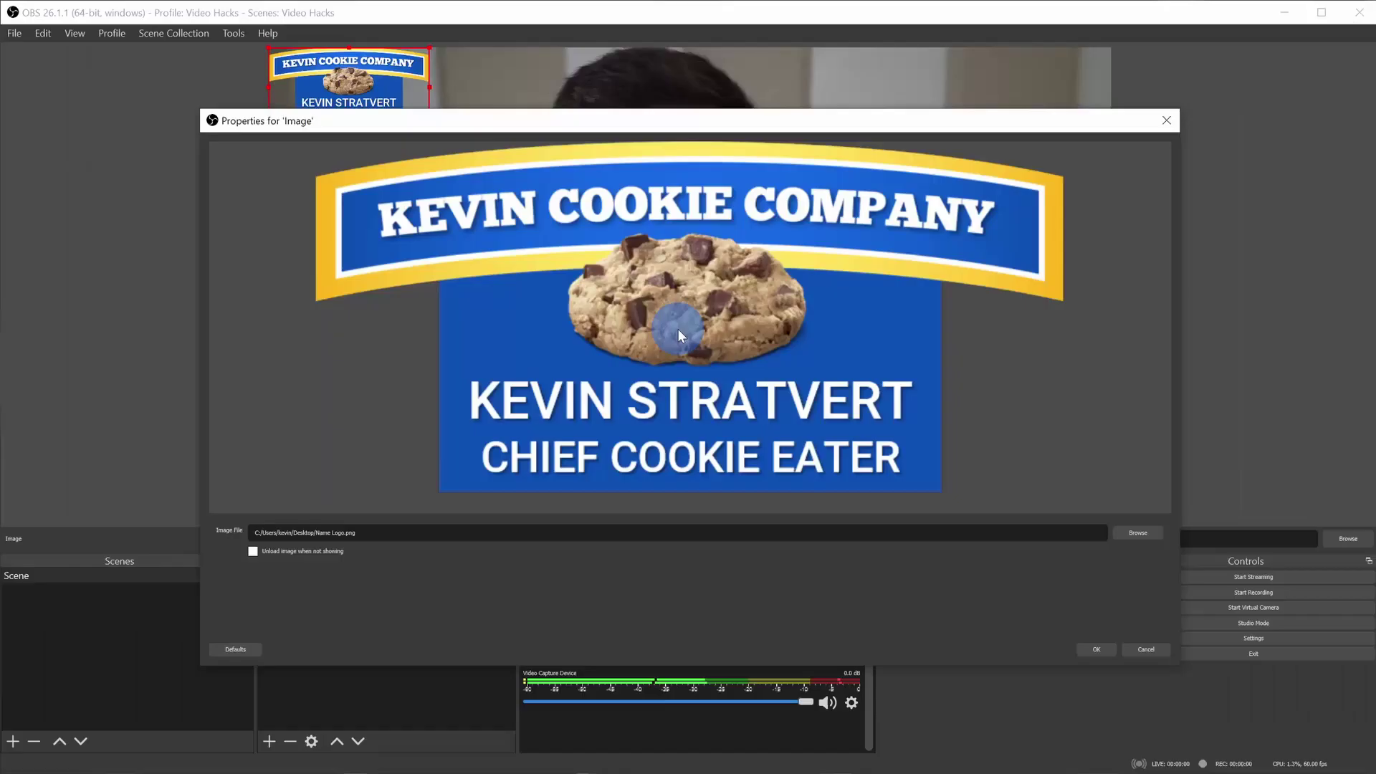
click(1095, 648)
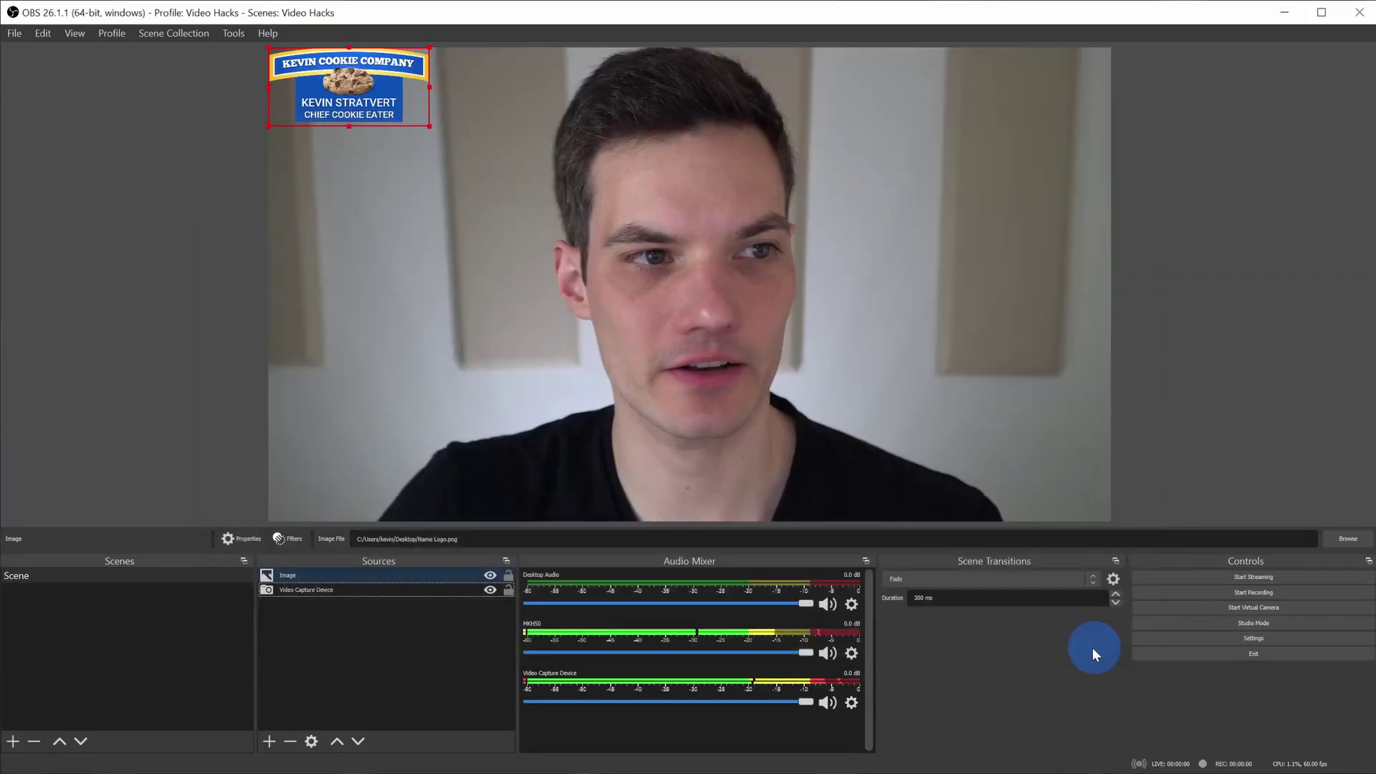
- Reposition the logo over the video, then send the Image source behind the Video Capture Device and bring it back in front
drag(351, 85, 409, 195)
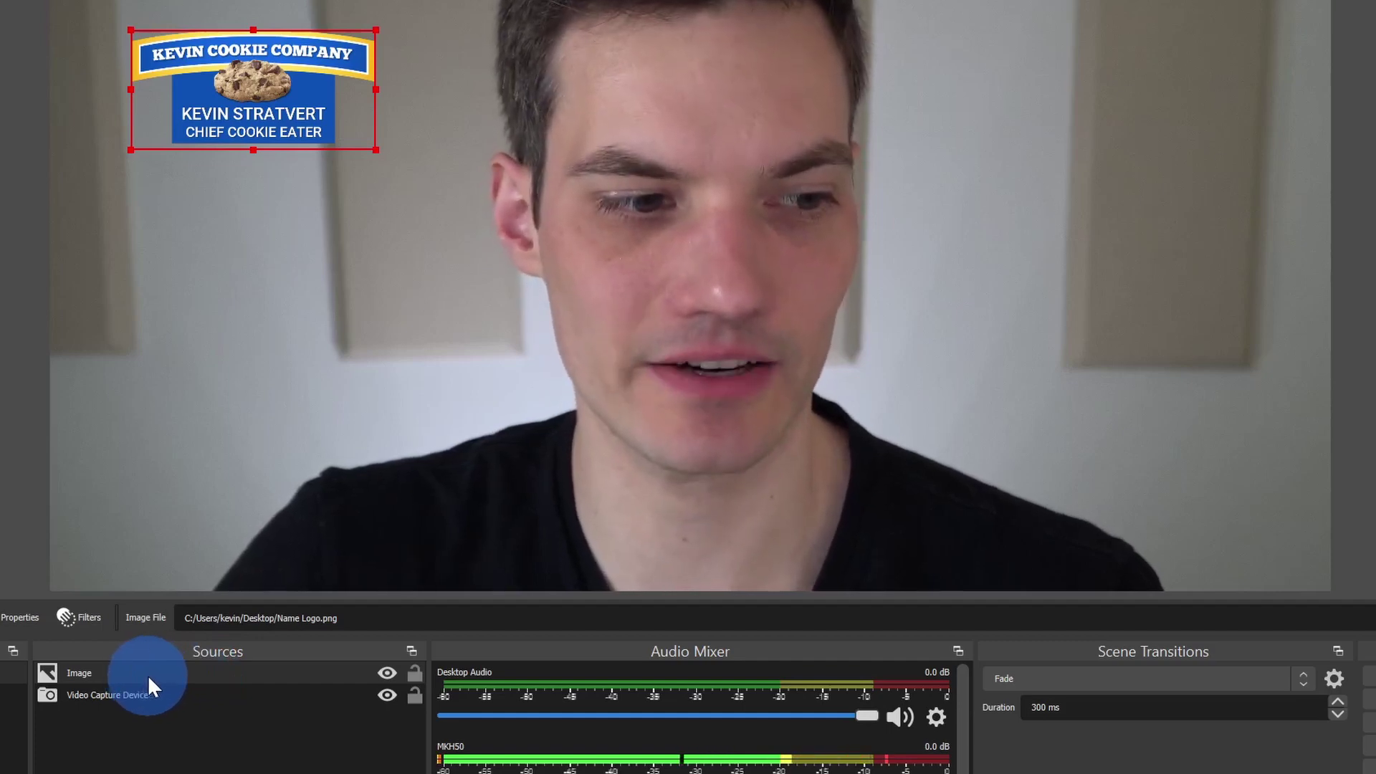
drag(147, 674, 157, 698)
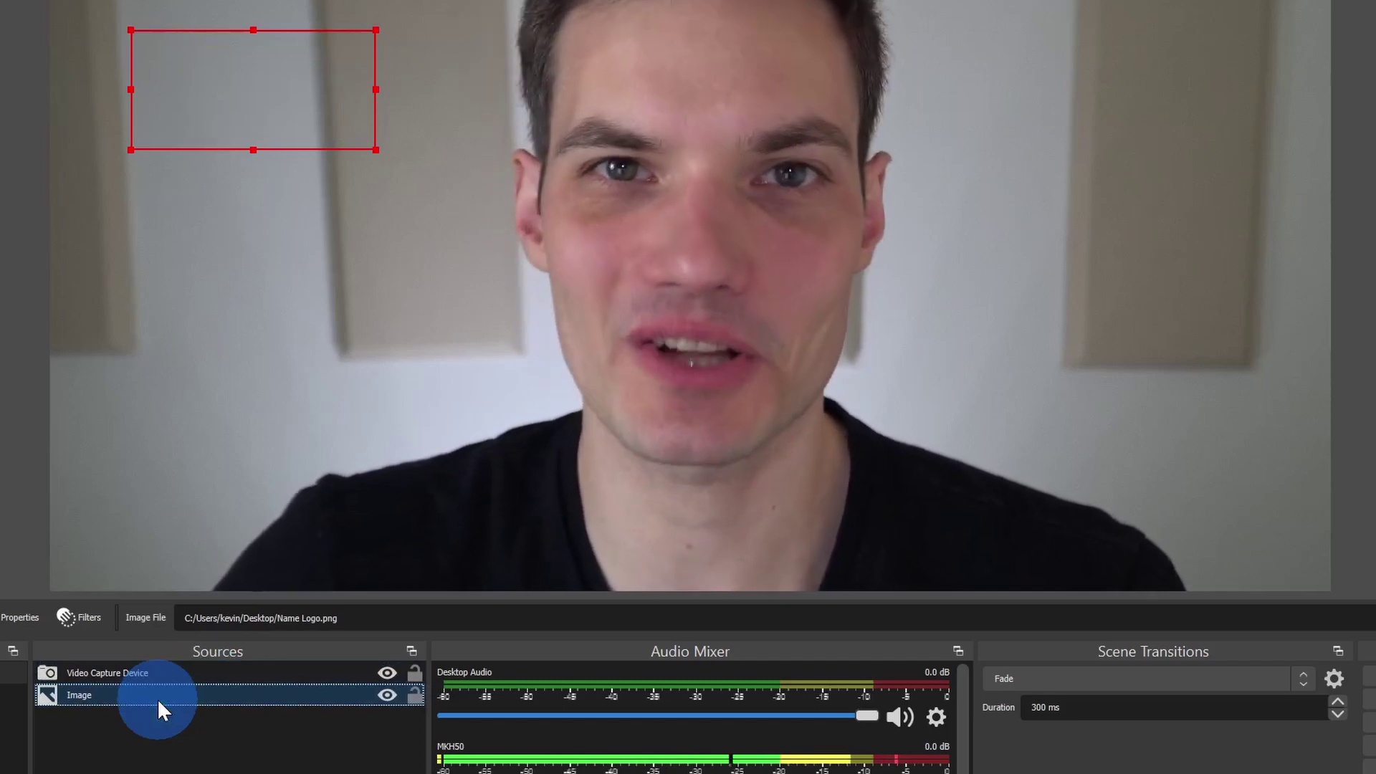
drag(160, 697, 191, 666)
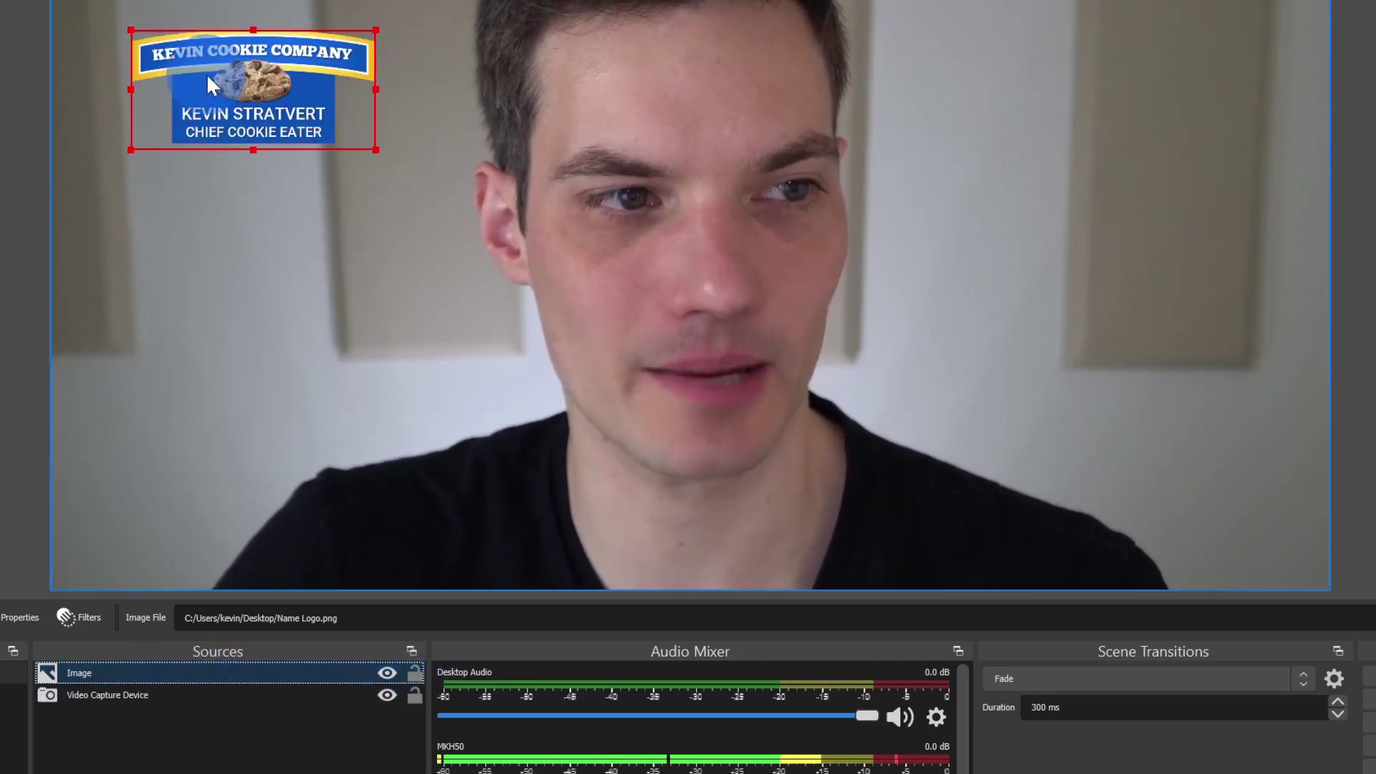
- Move the name logo around the video, enlarge it and place it in the upper-left corner of the picture
drag(254, 75, 1115, 210)
drag(969, 270, 936, 252)
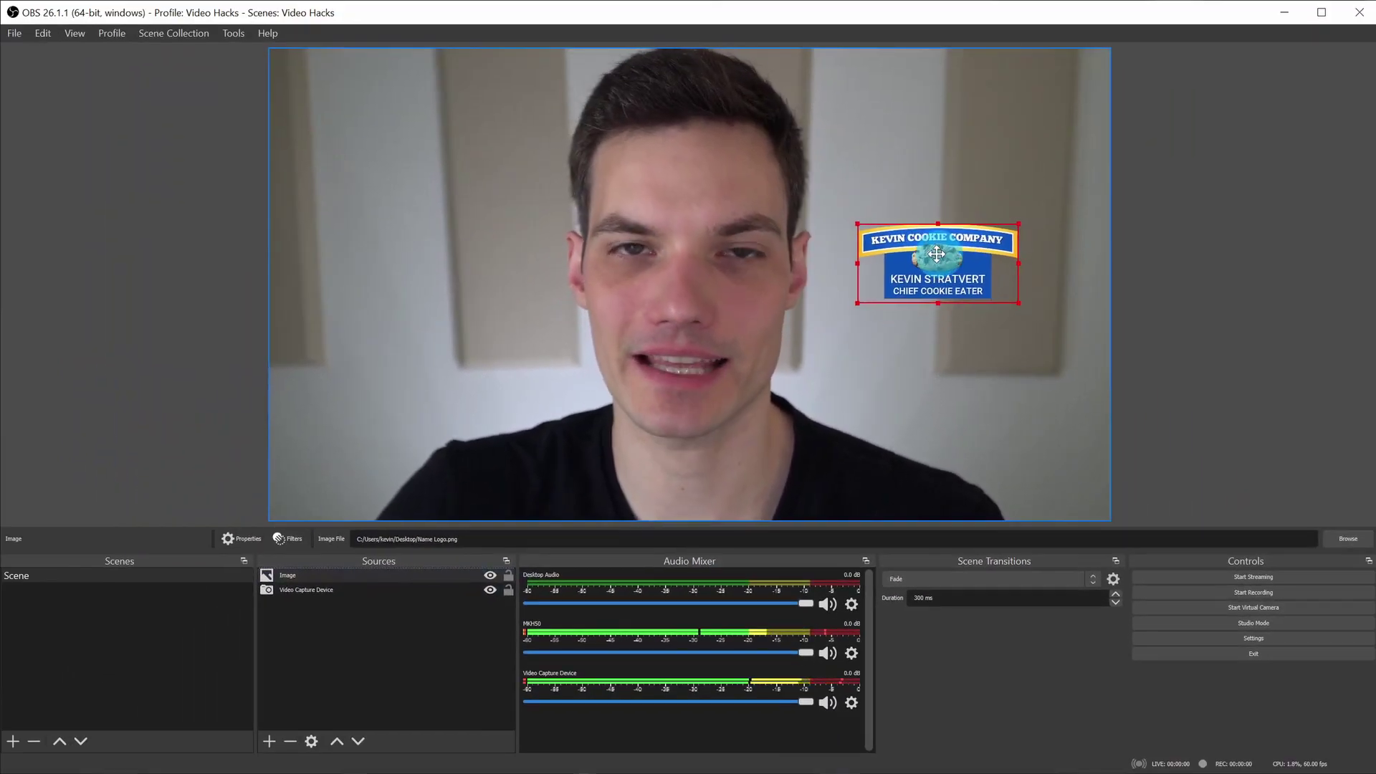
drag(1014, 300, 1078, 350)
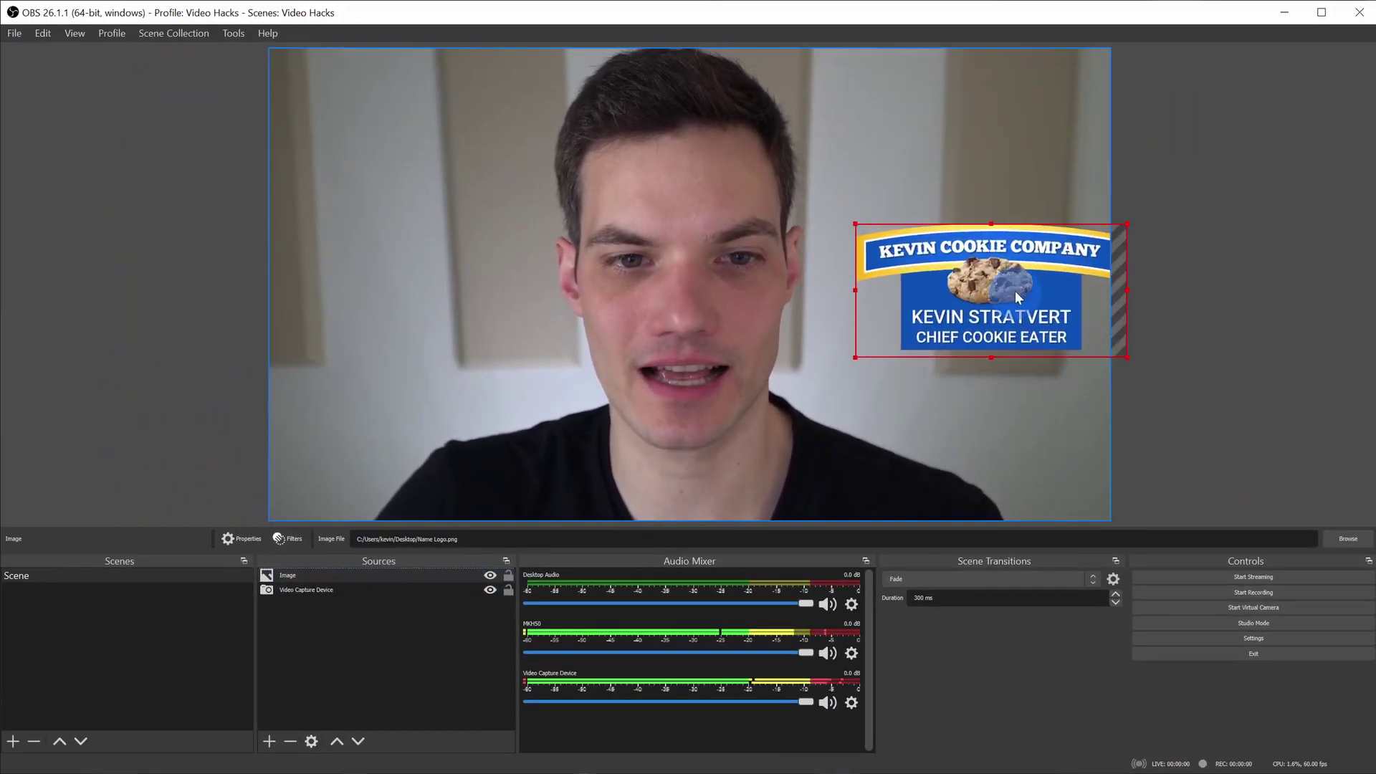
drag(1015, 290, 449, 132)
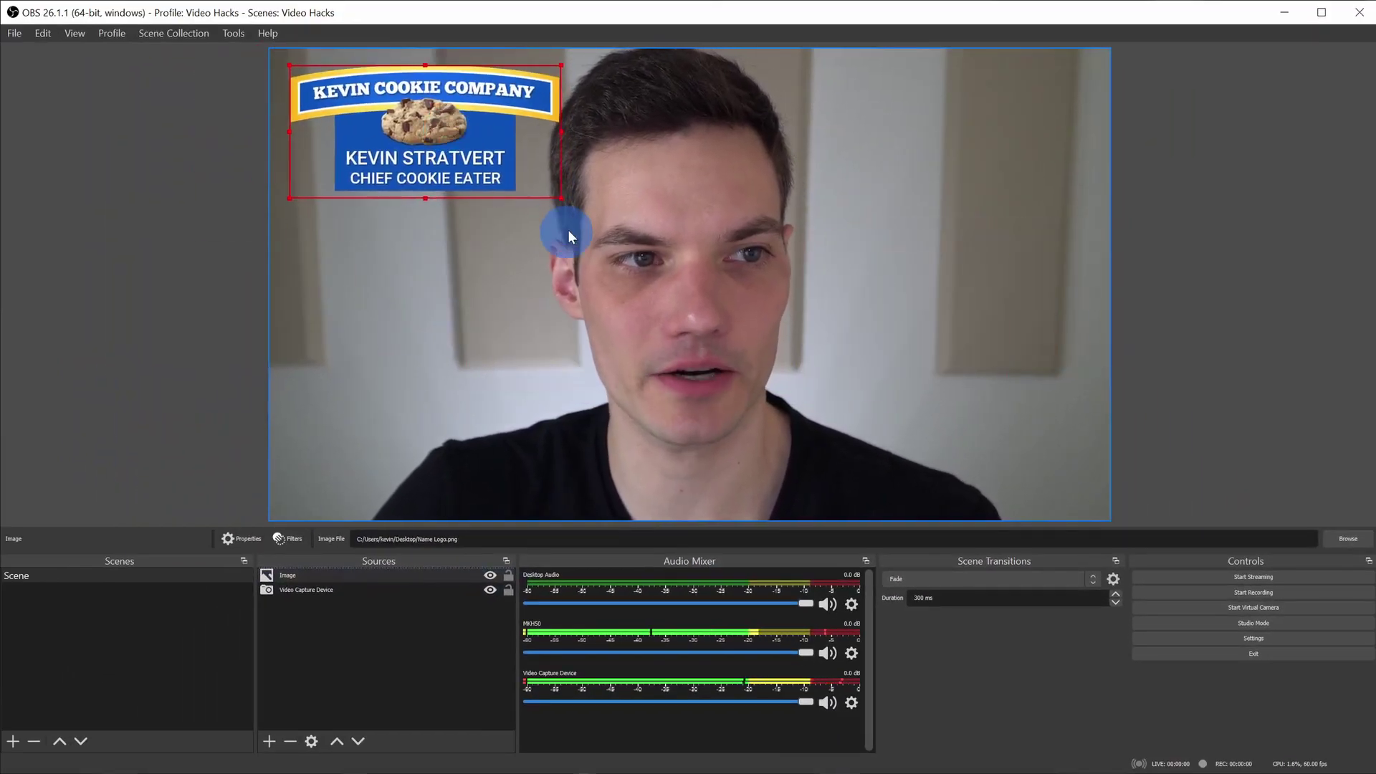
drag(561, 198, 608, 225)
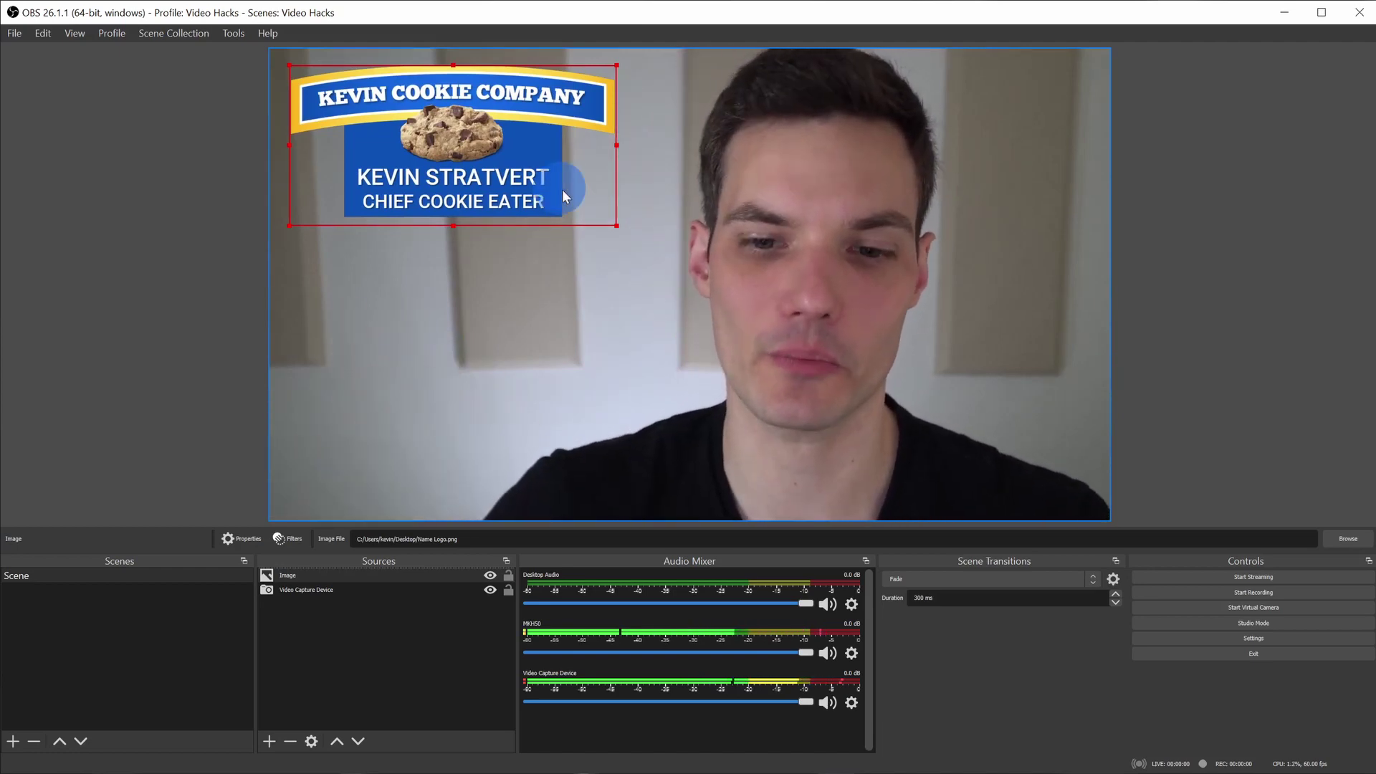
click(997, 281)
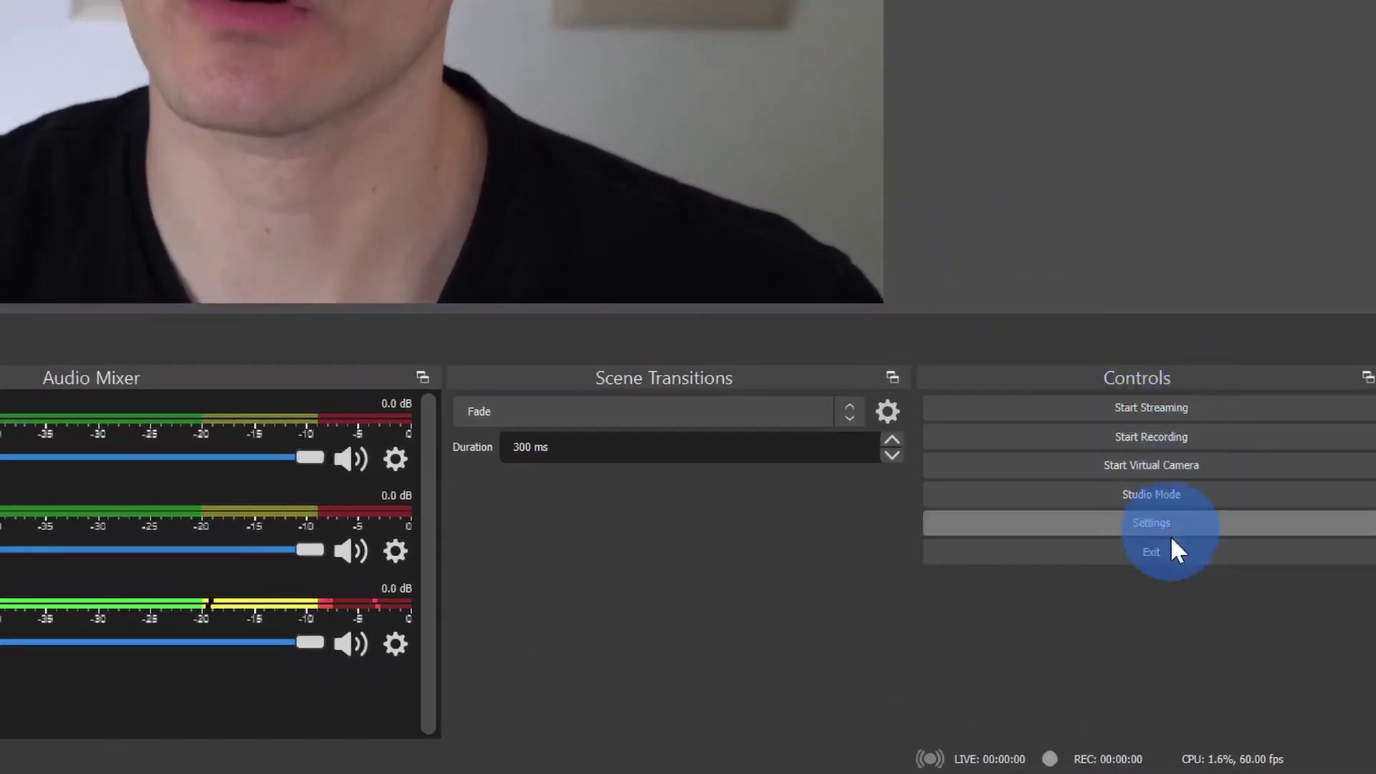
- Start the OBS virtual camera and turn on video in the Zoom meeting with OBS Virtual Camera as the camera
click(1237, 464)
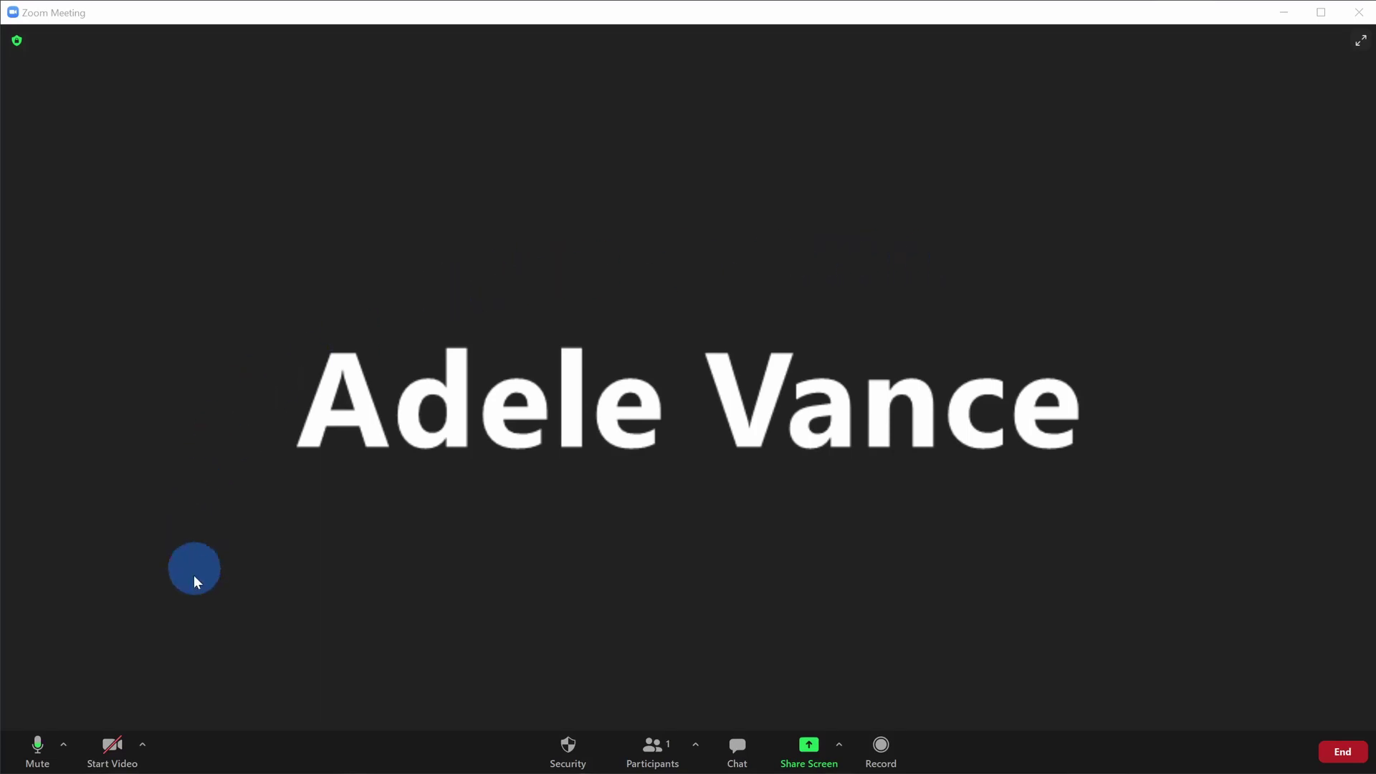
click(142, 744)
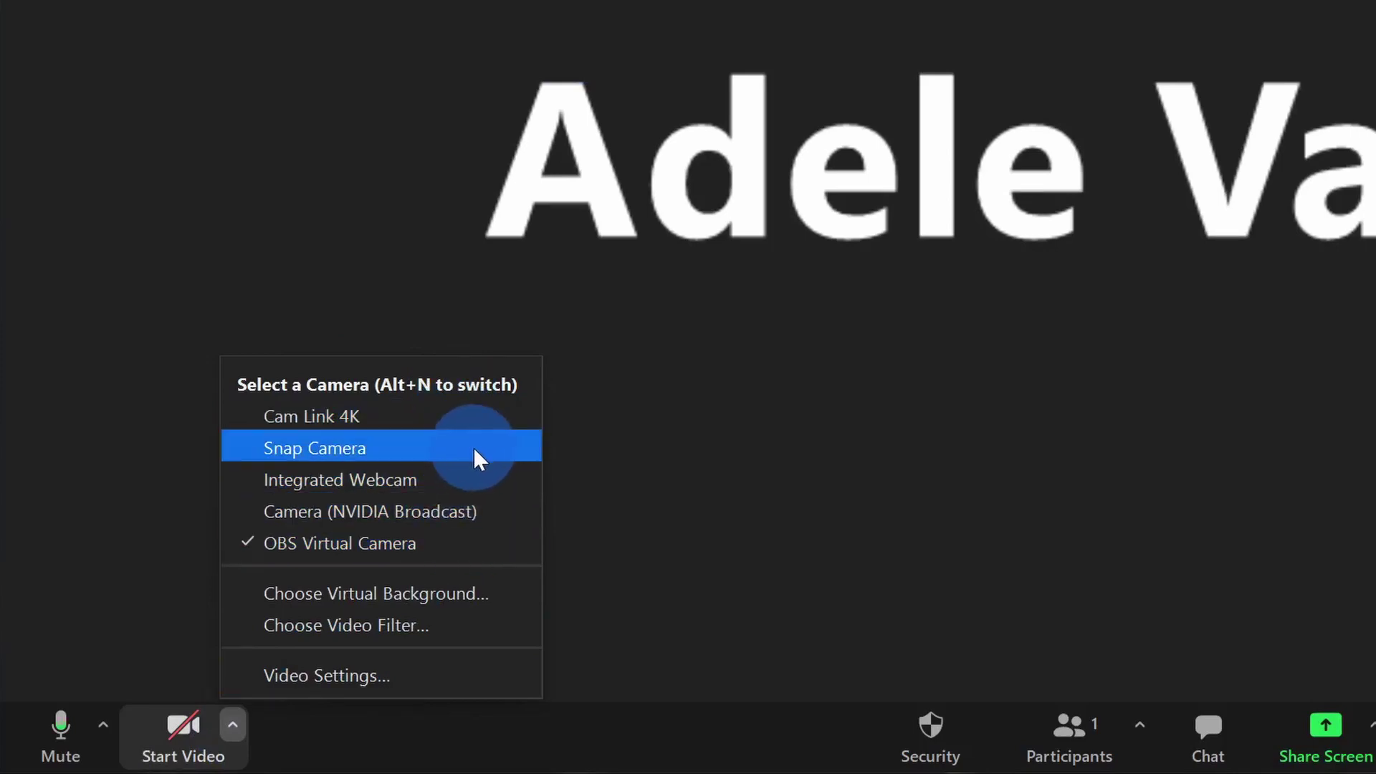
click(462, 544)
click(191, 726)
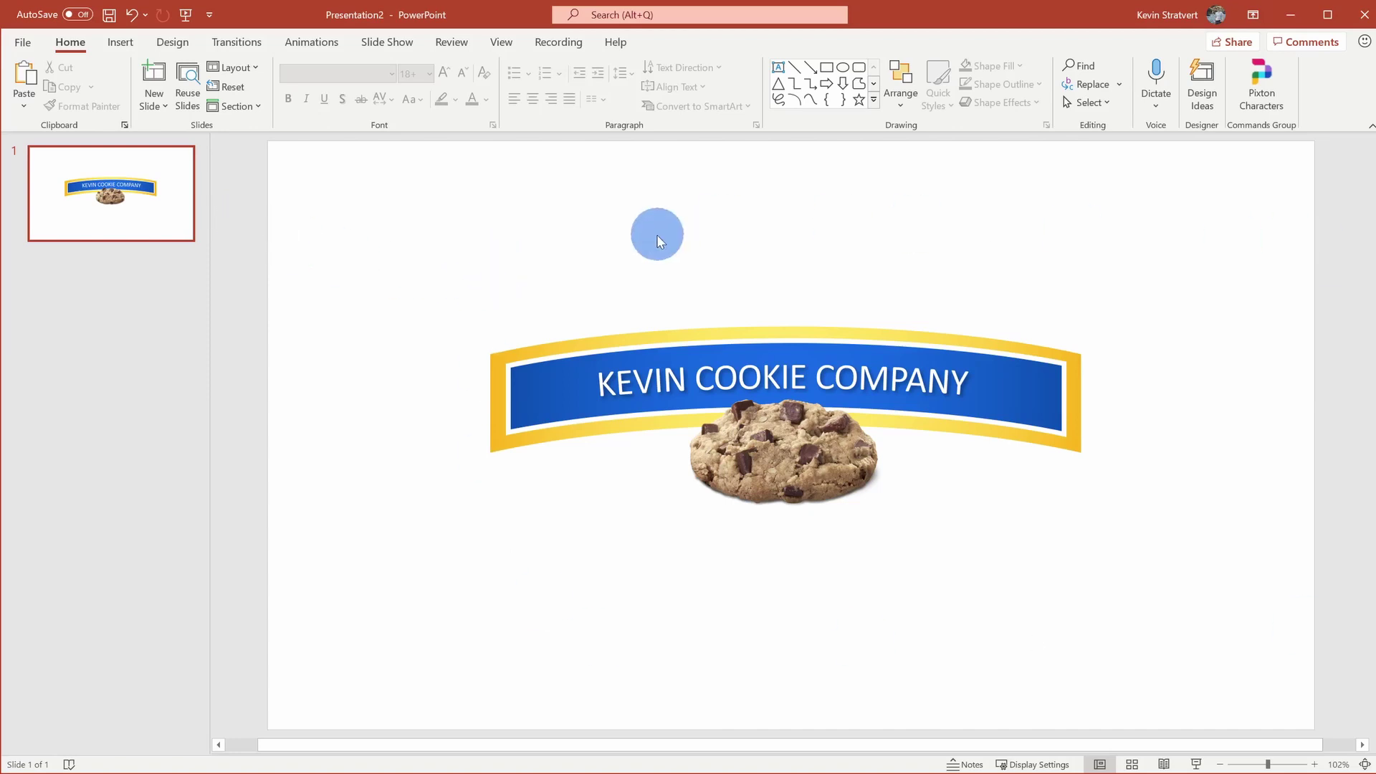
- Switch to PowerPoint and save all the cookie company logo objects on the slide together as a picture
key(ctrl+a)
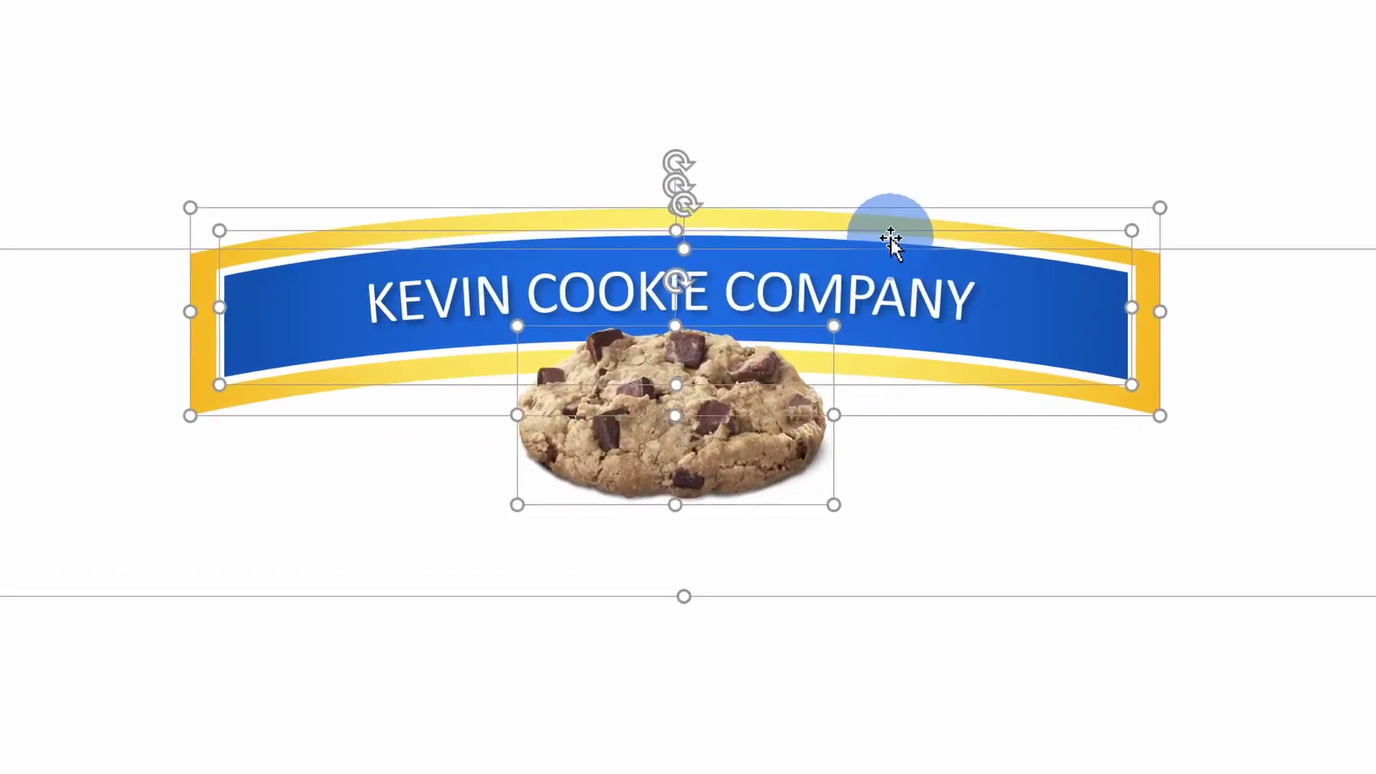
right_click(918, 345)
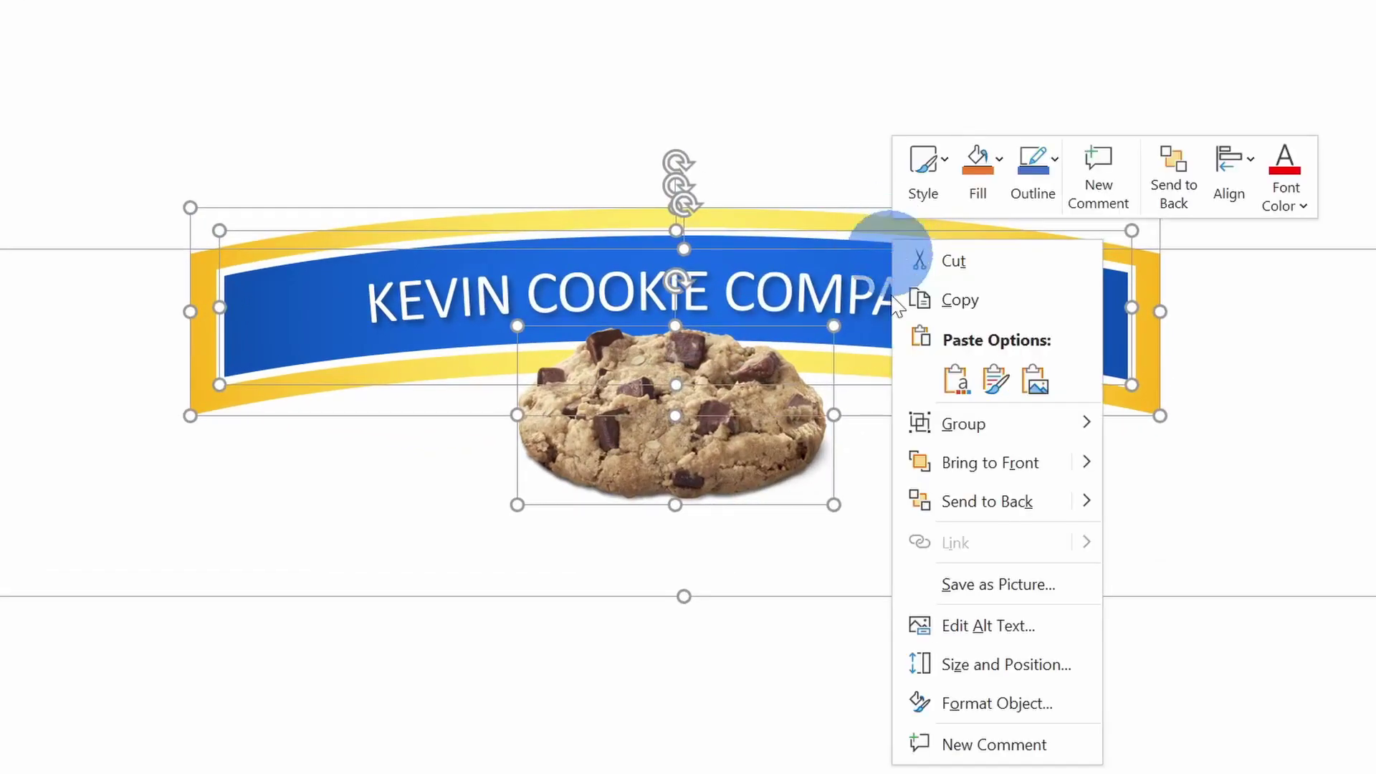
click(1020, 584)
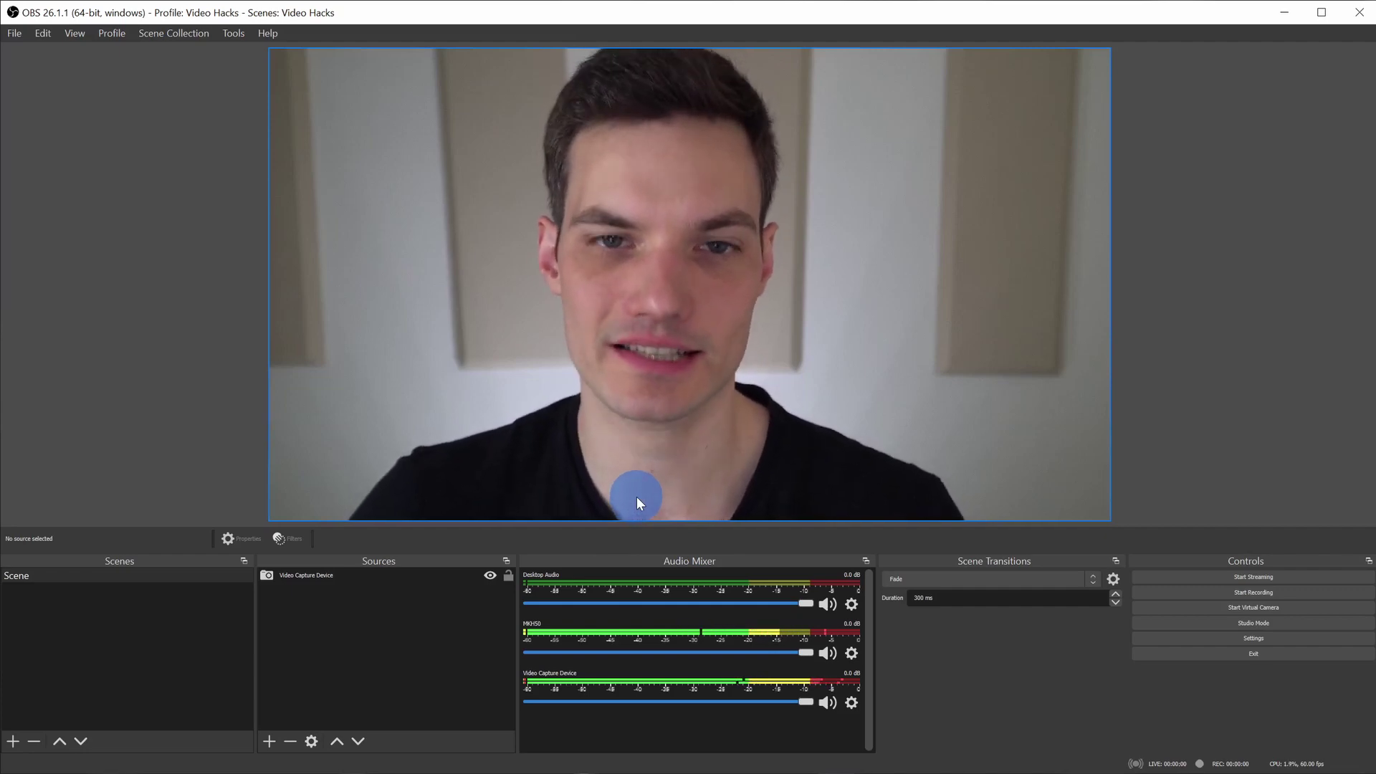
- Record a short clip of the webcam video in OBS and add a Media Source to the scene
click(1229, 591)
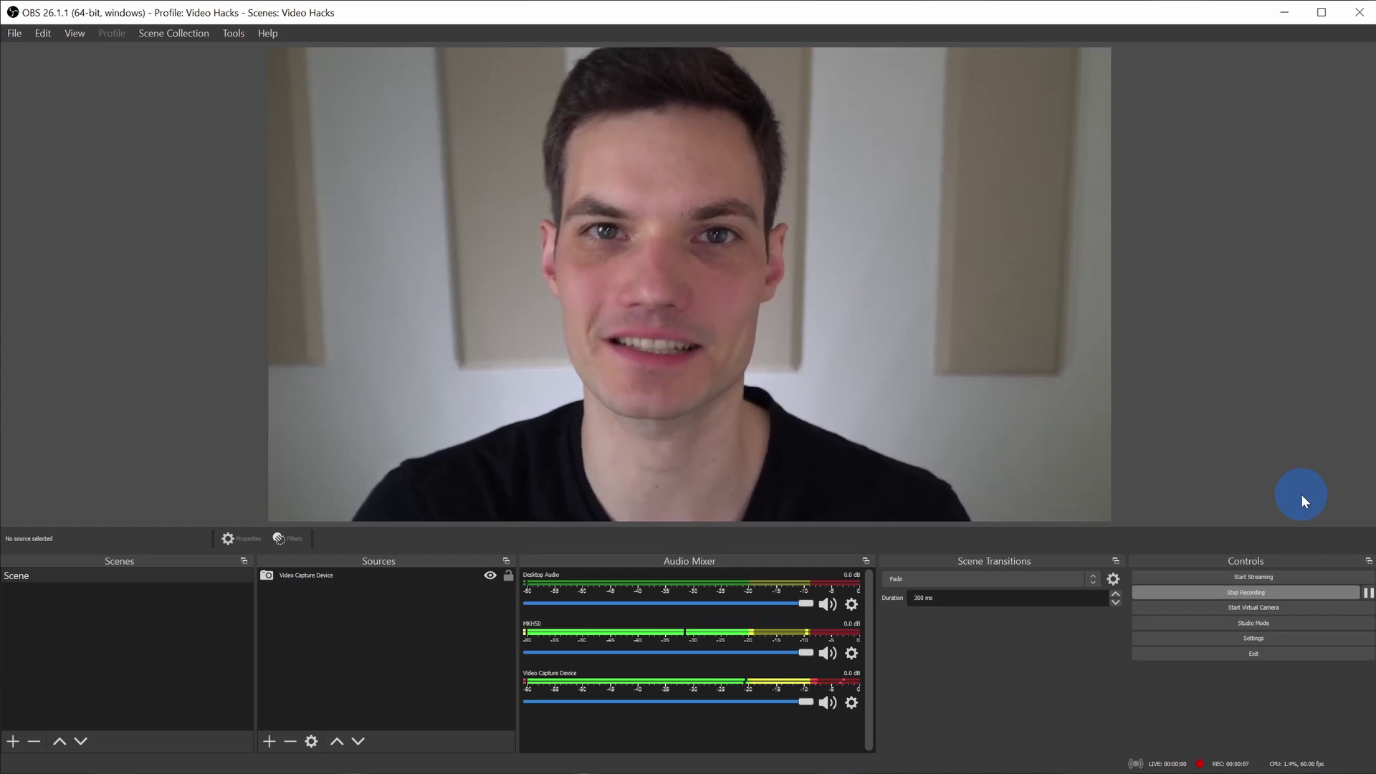
click(1271, 590)
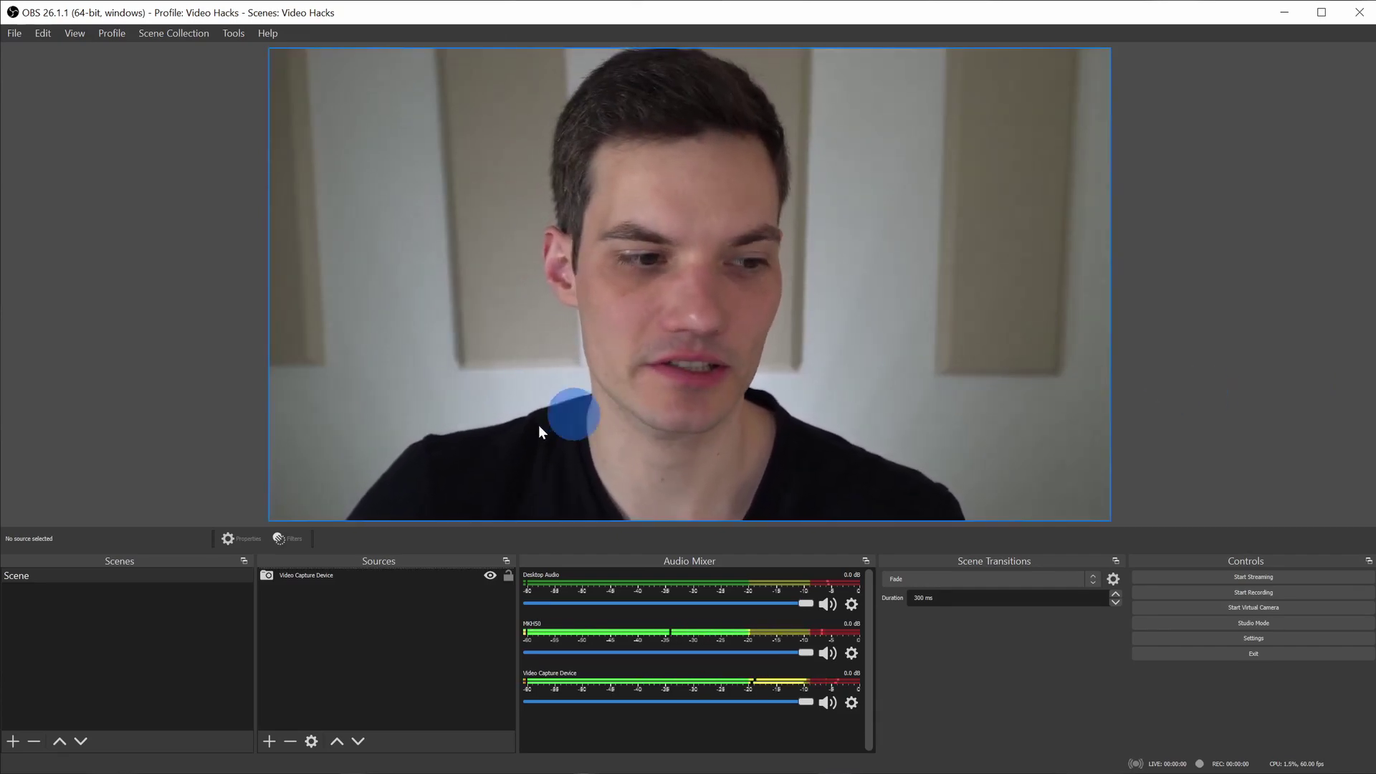
click(271, 743)
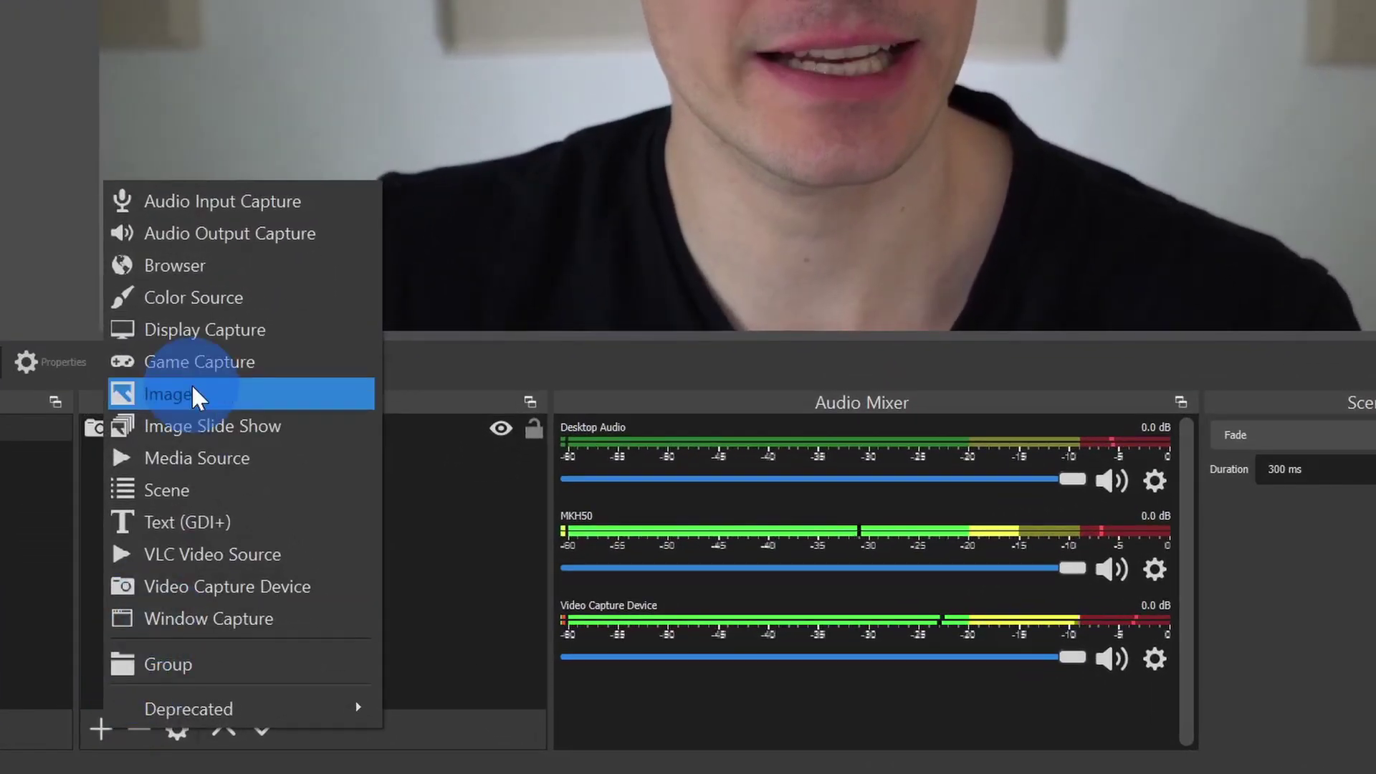
click(235, 455)
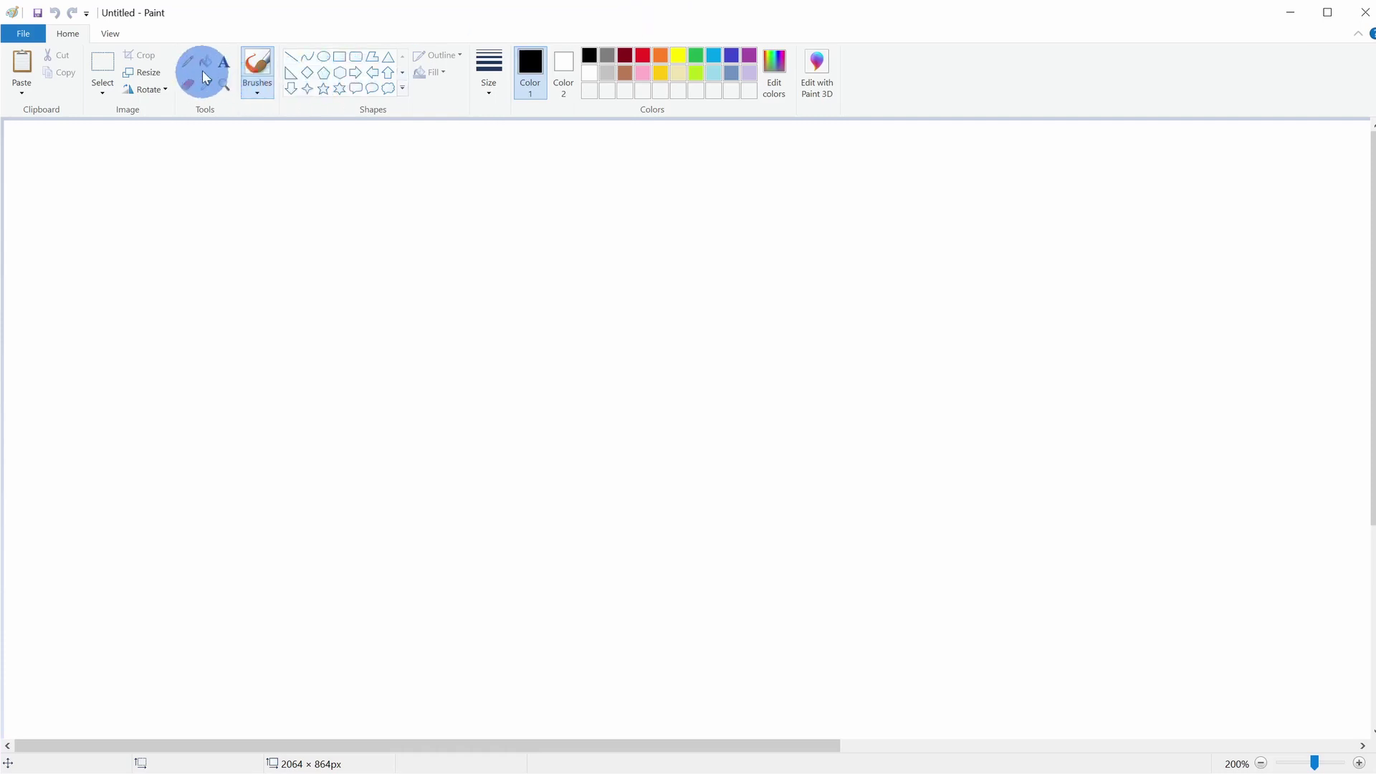
- Switch to Paint, draw freehand zigzag brush strokes in black on the canvas and undo the last stroke
drag(317, 213, 275, 303)
mouse_move(315, 440)
mouse_down()
mouse_move(378, 268)
mouse_move(614, 433)
mouse_move(739, 362)
mouse_up()
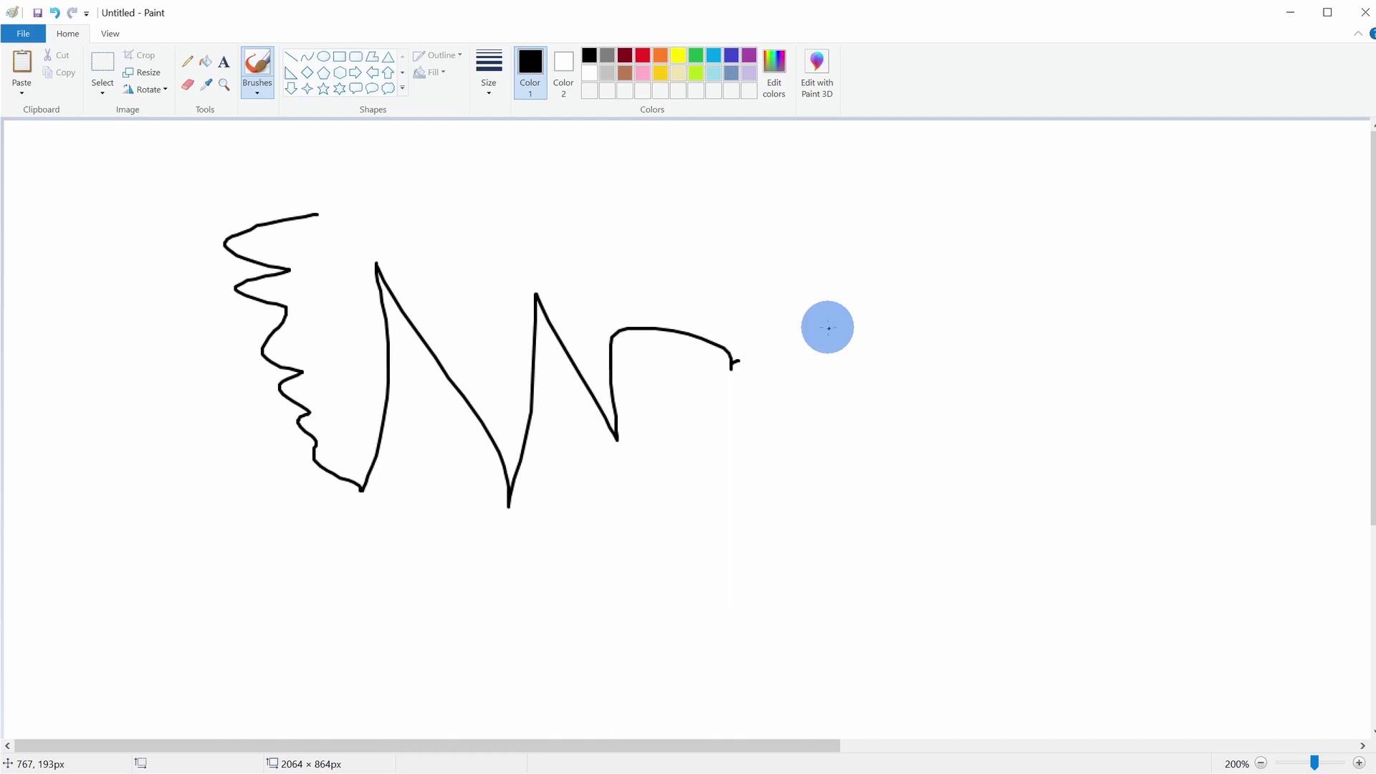
key(ctrl+z)
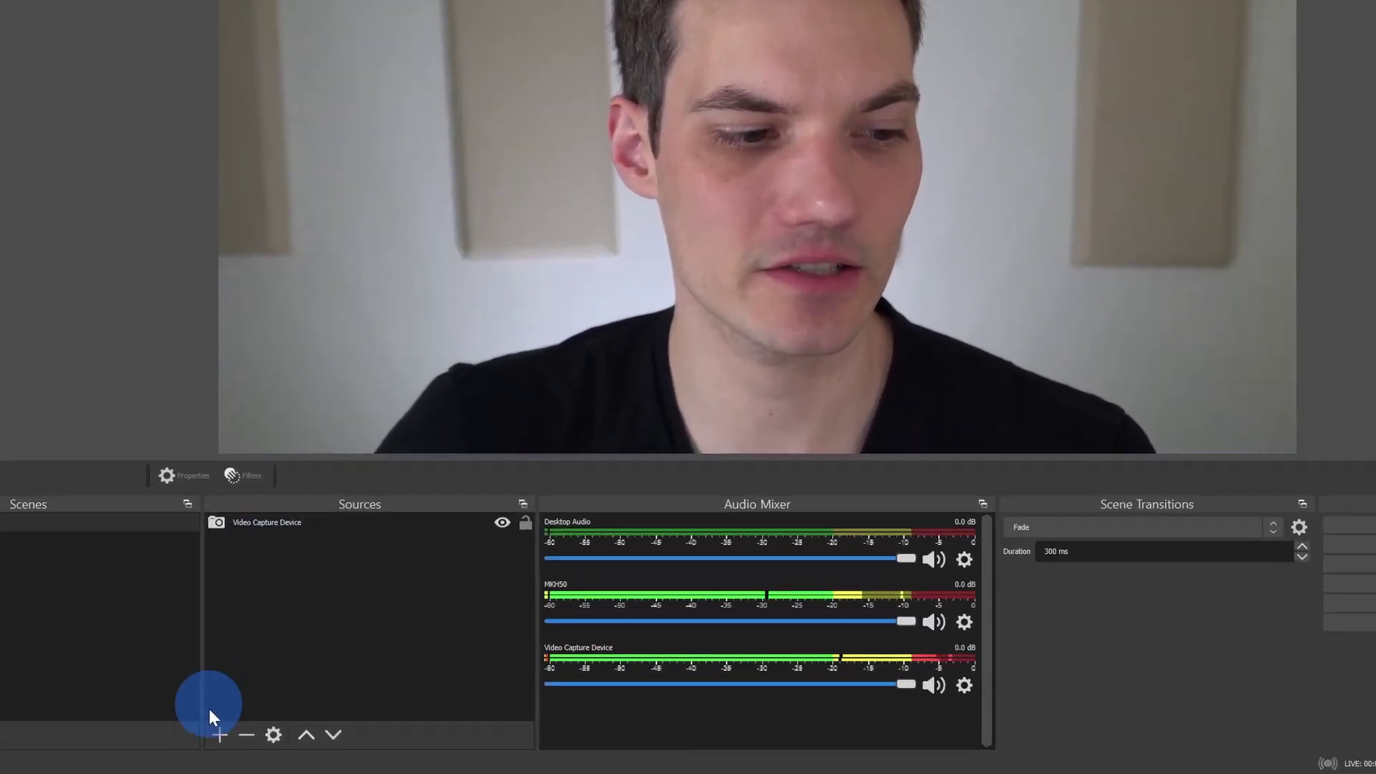
- Add a Window Capture source to the scene that captures the "Untitled - Paint" window
click(218, 732)
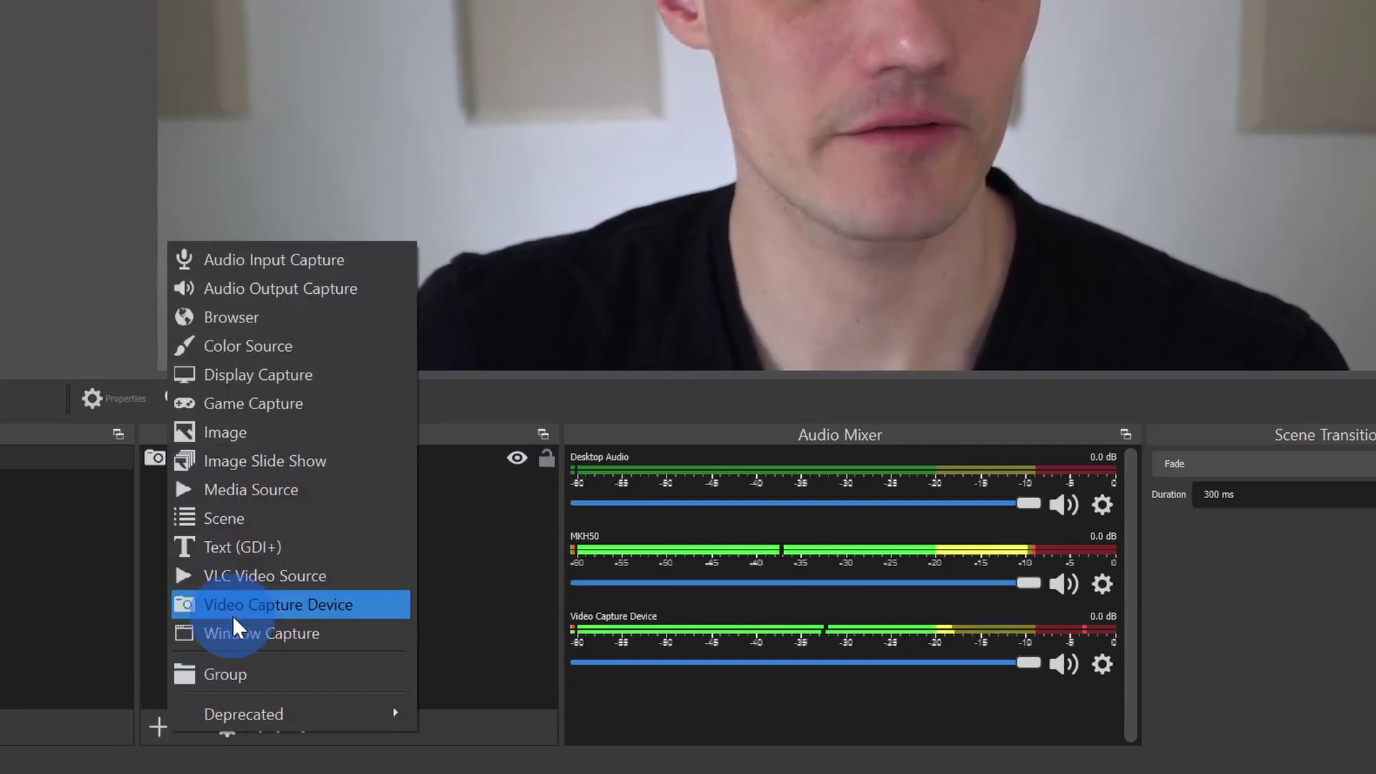
click(248, 633)
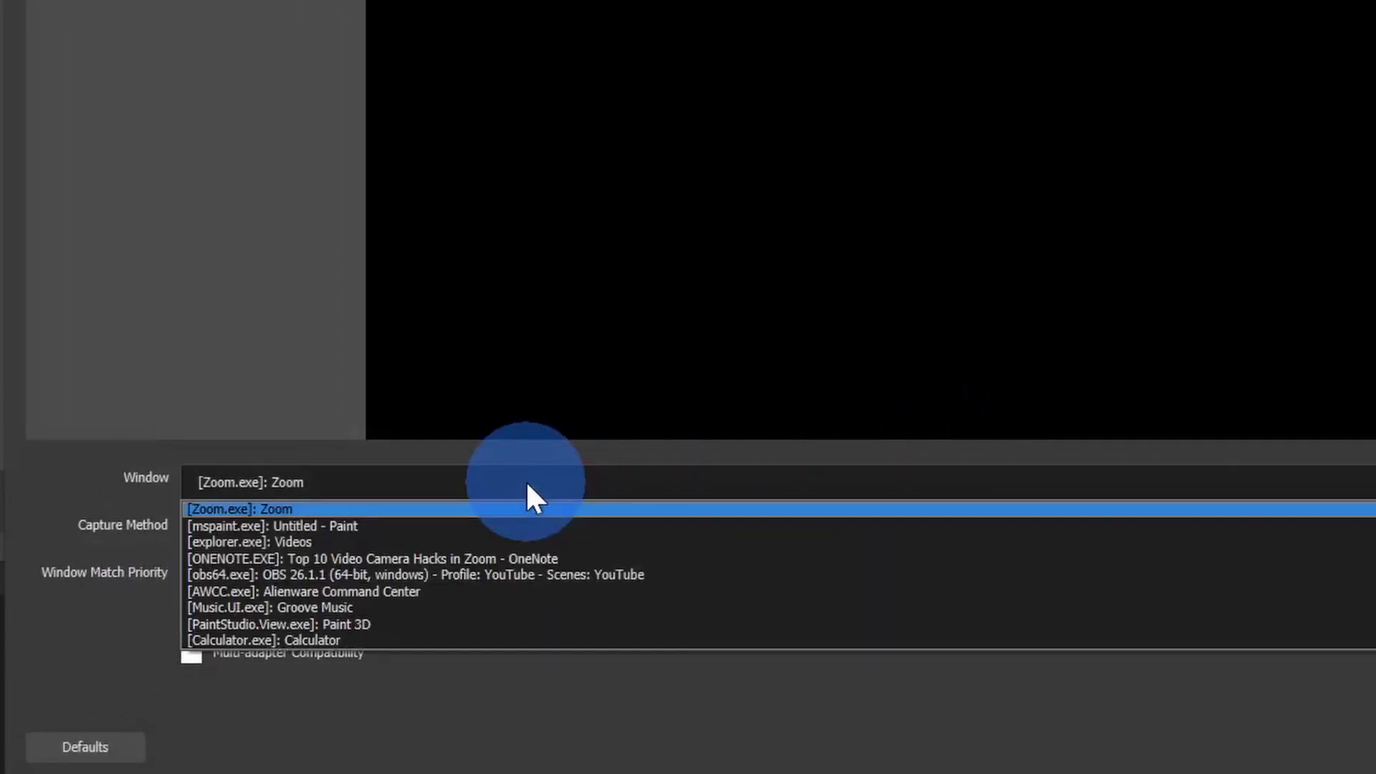
click(535, 526)
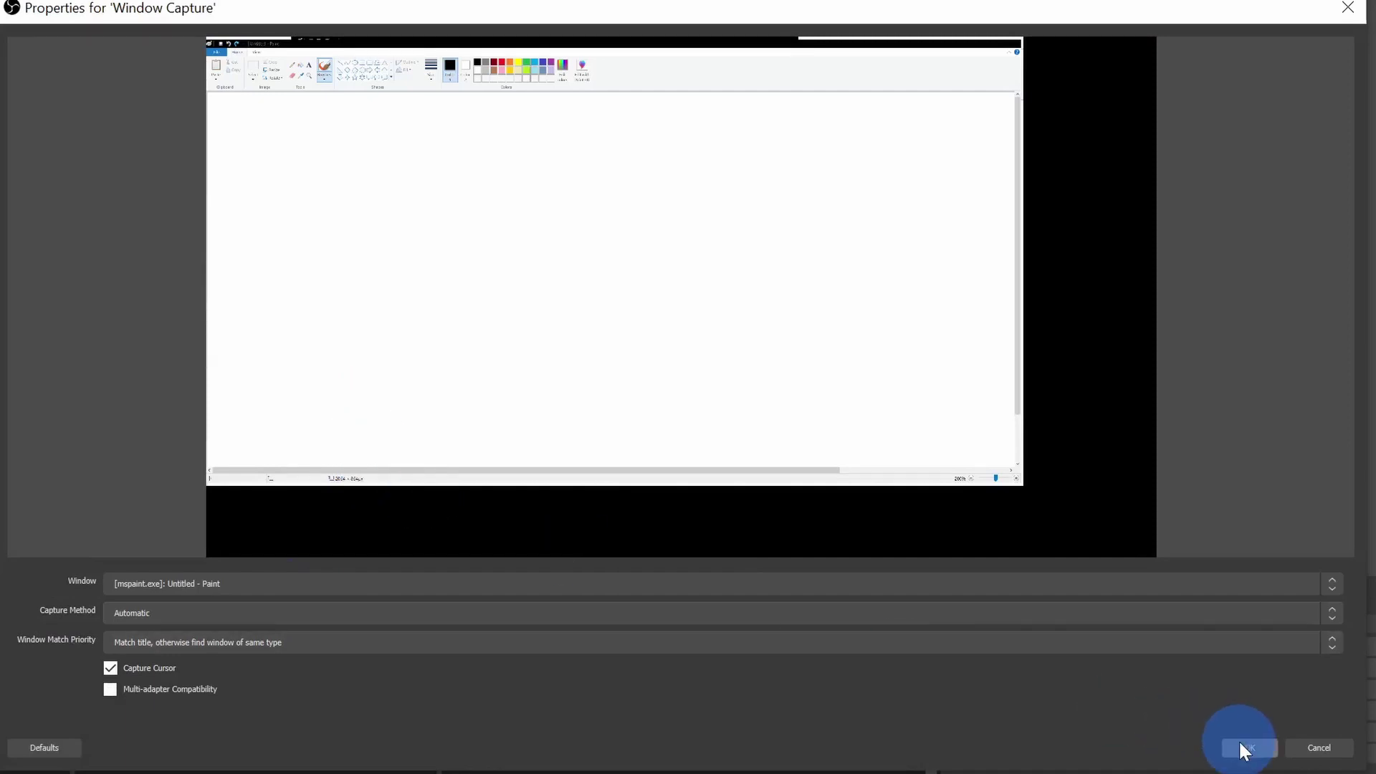
click(1243, 748)
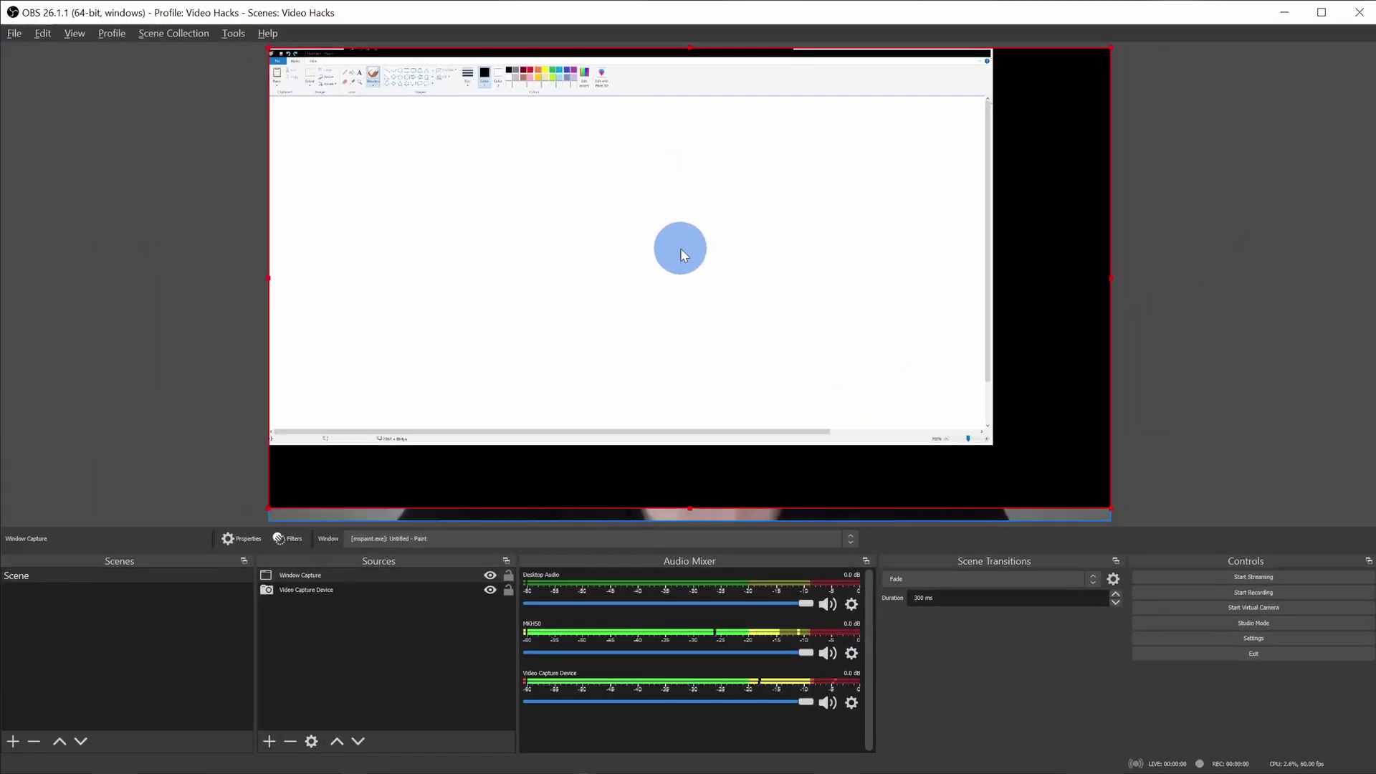
- Move and enlarge the Paint window capture until its white canvas covers the whole preview frame
drag(679, 266, 668, 215)
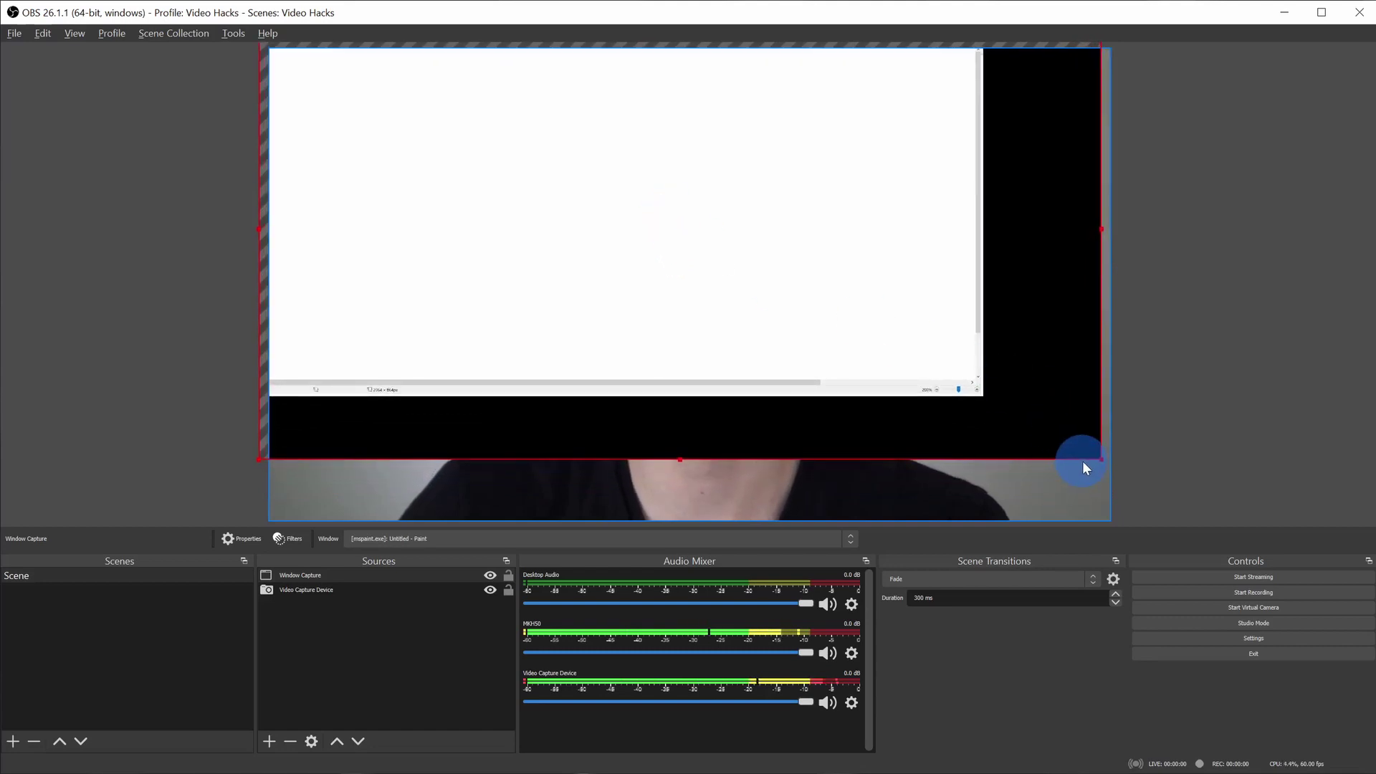
mouse_move(1098, 457)
mouse_down()
mouse_move(1124, 497)
mouse_move(1302, 632)
mouse_up()
drag(916, 237, 839, 228)
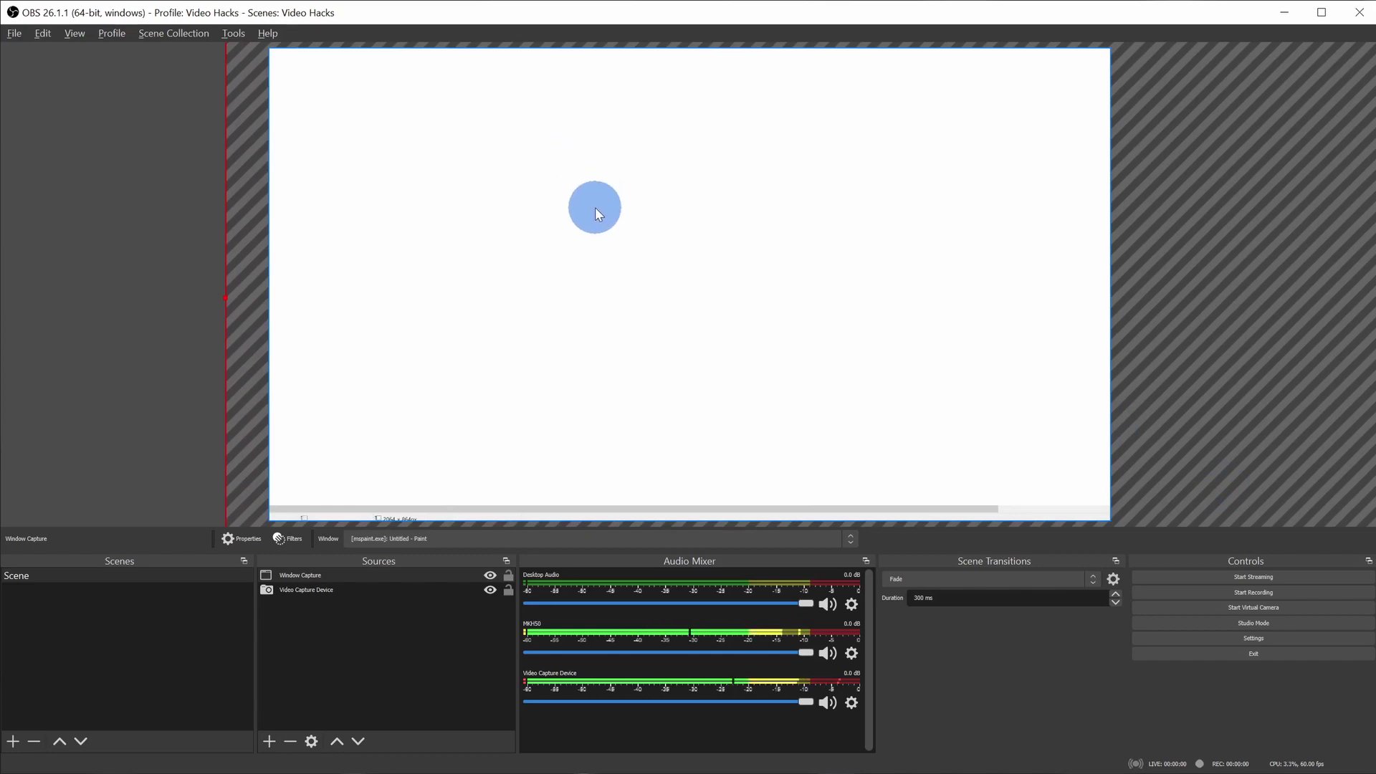
- Add a Color Key filter to the Window Capture source, keeping the default filter name
click(330, 575)
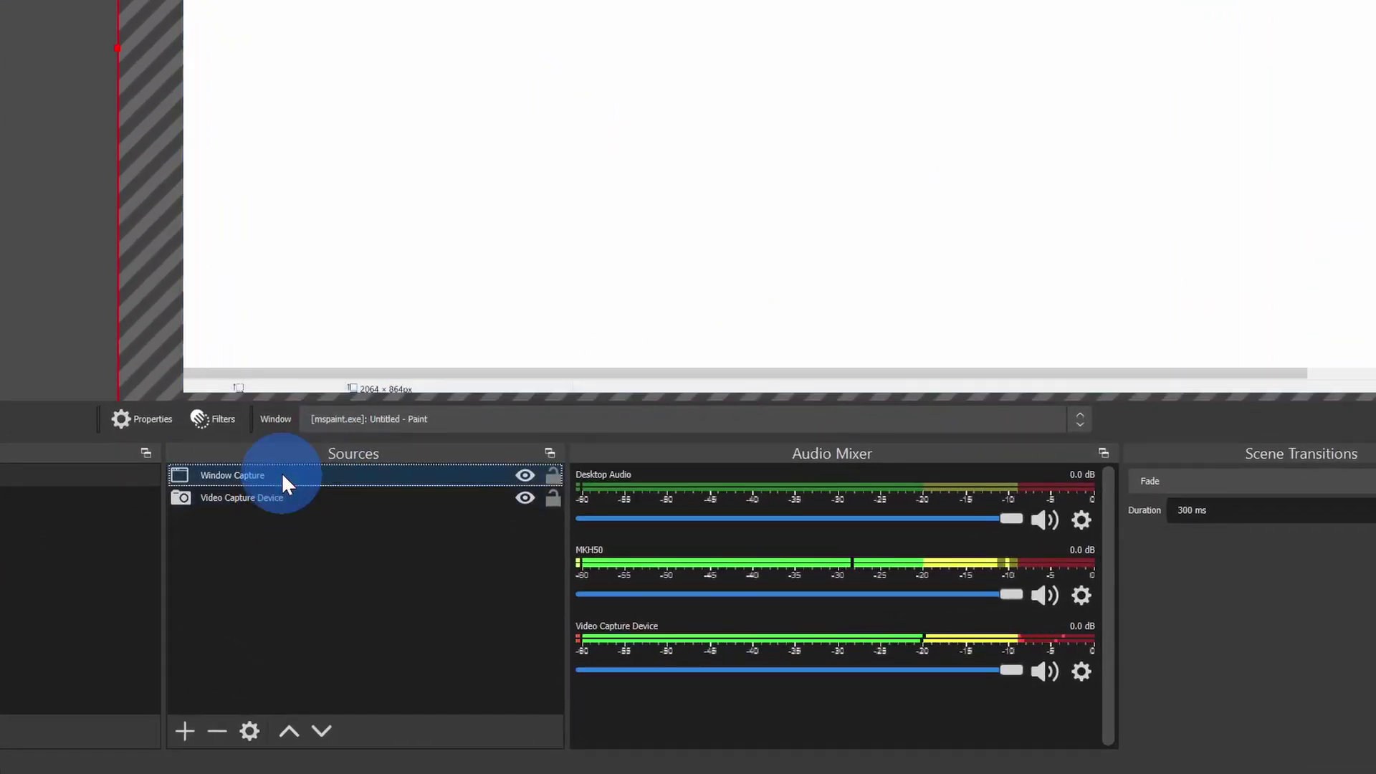
click(224, 423)
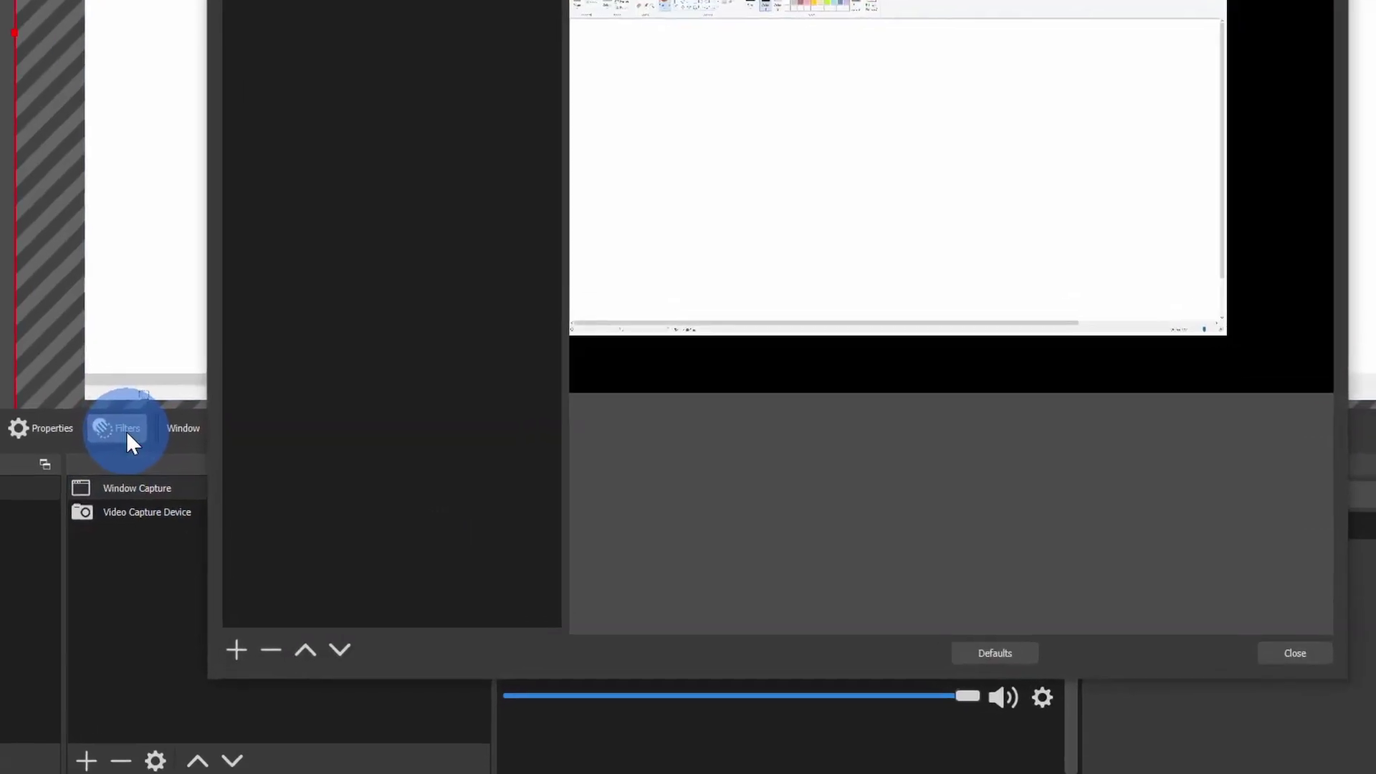
click(179, 663)
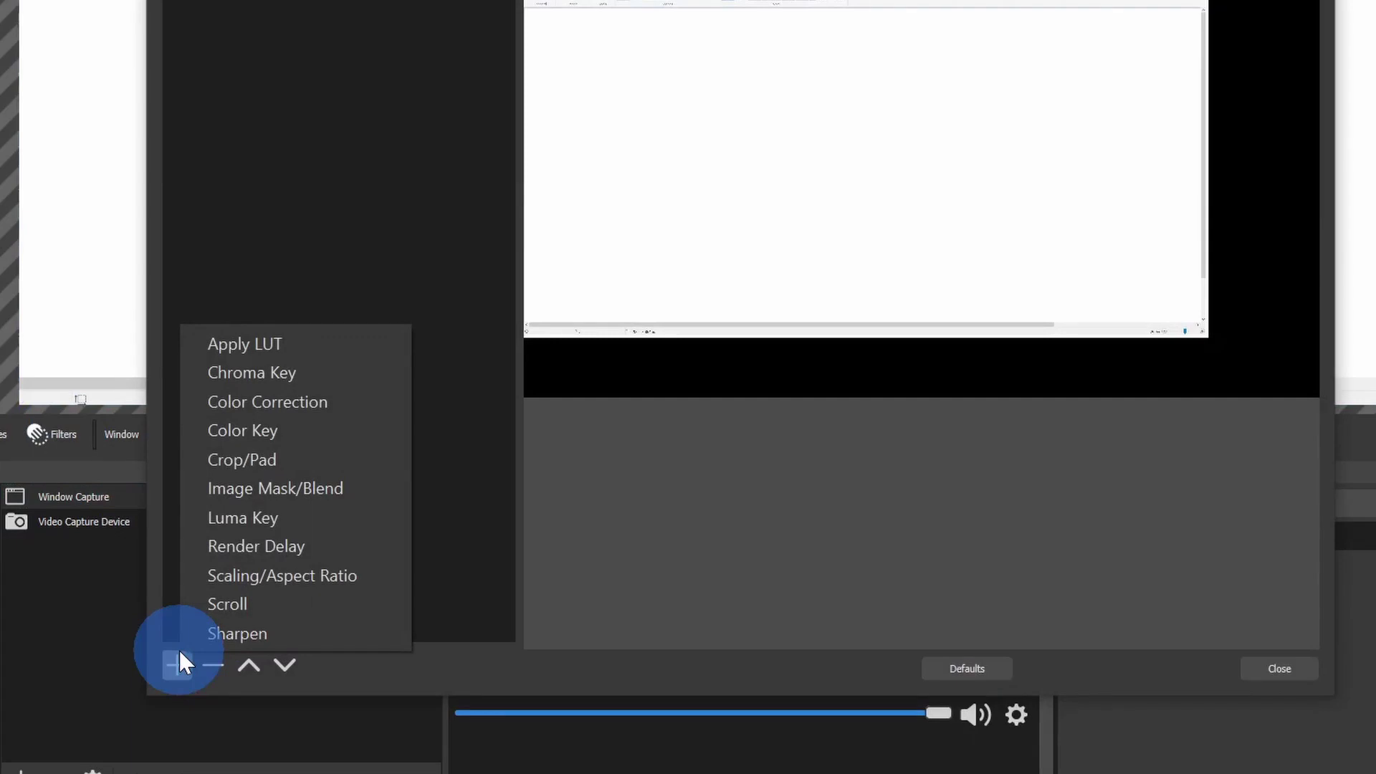
click(263, 438)
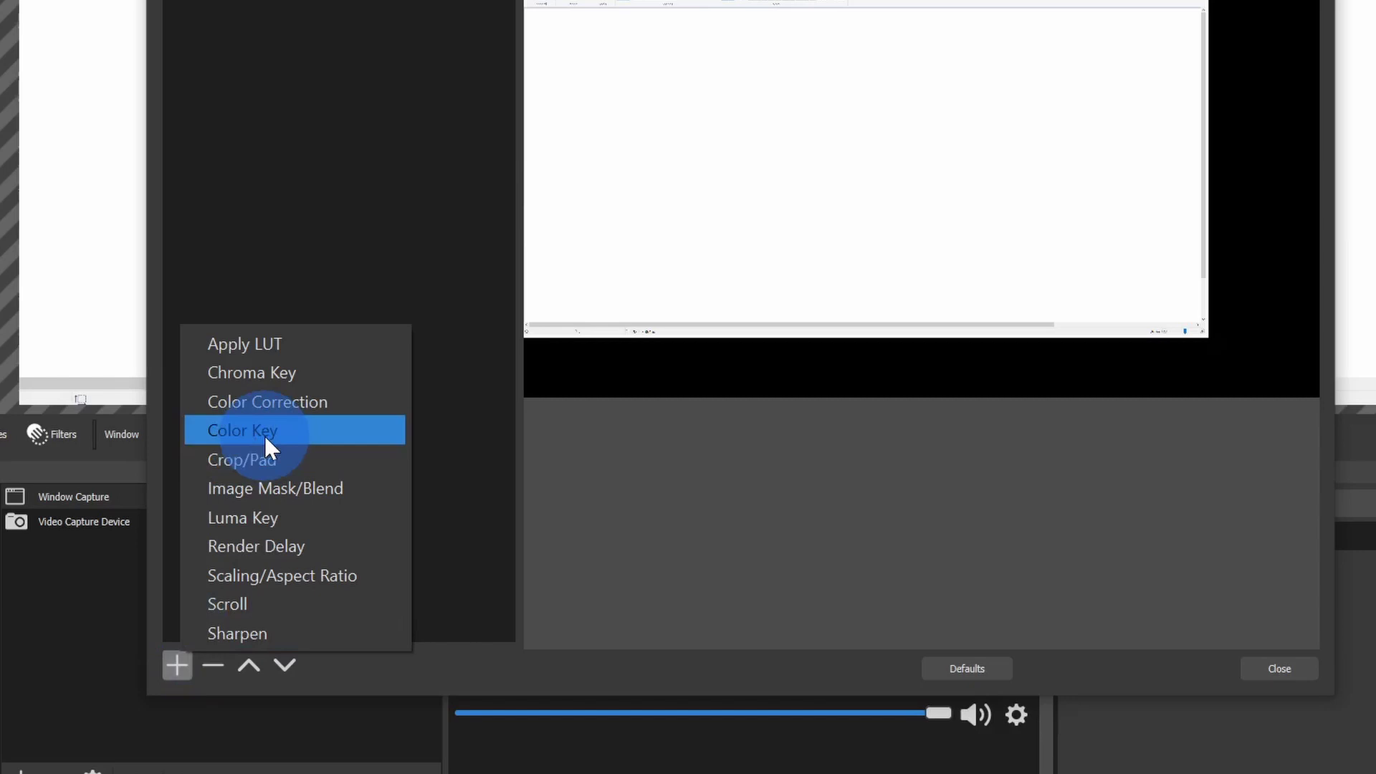
click(264, 432)
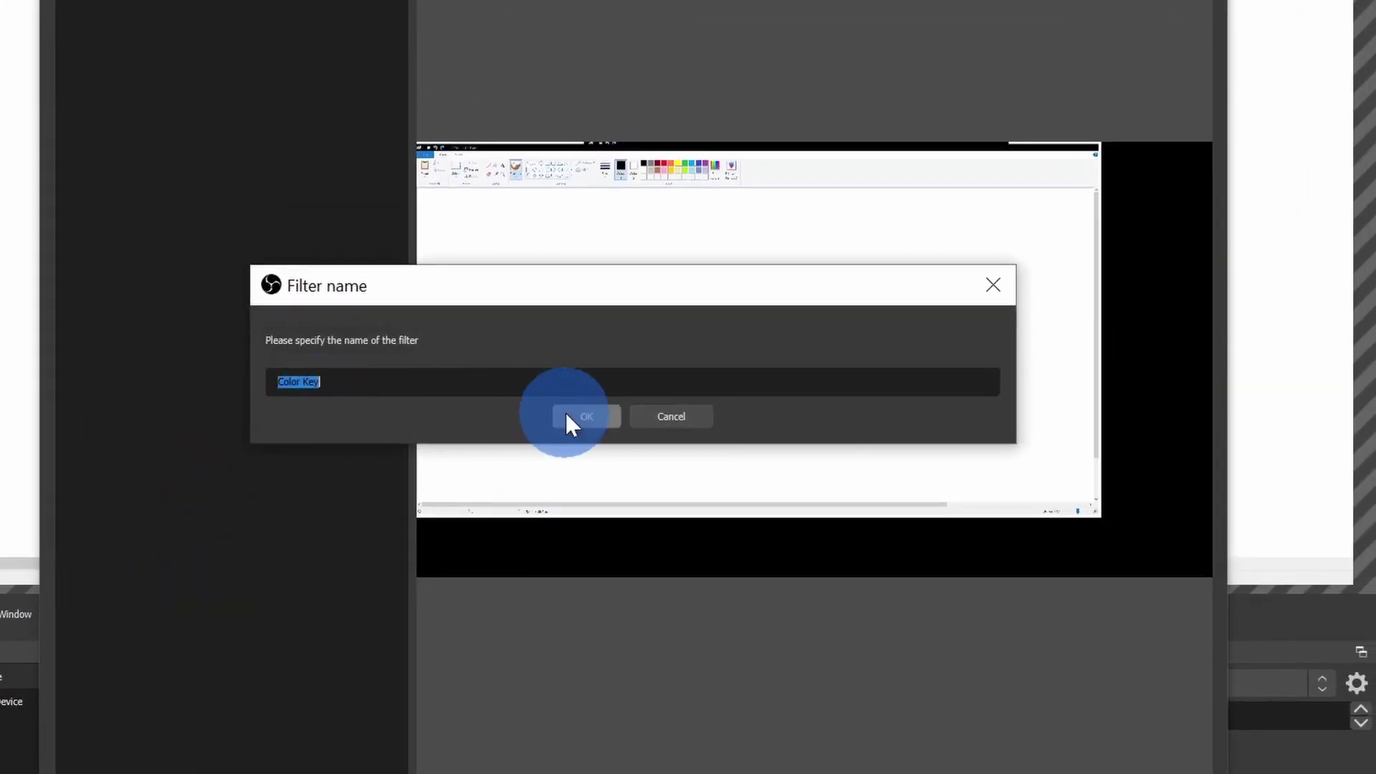
click(595, 378)
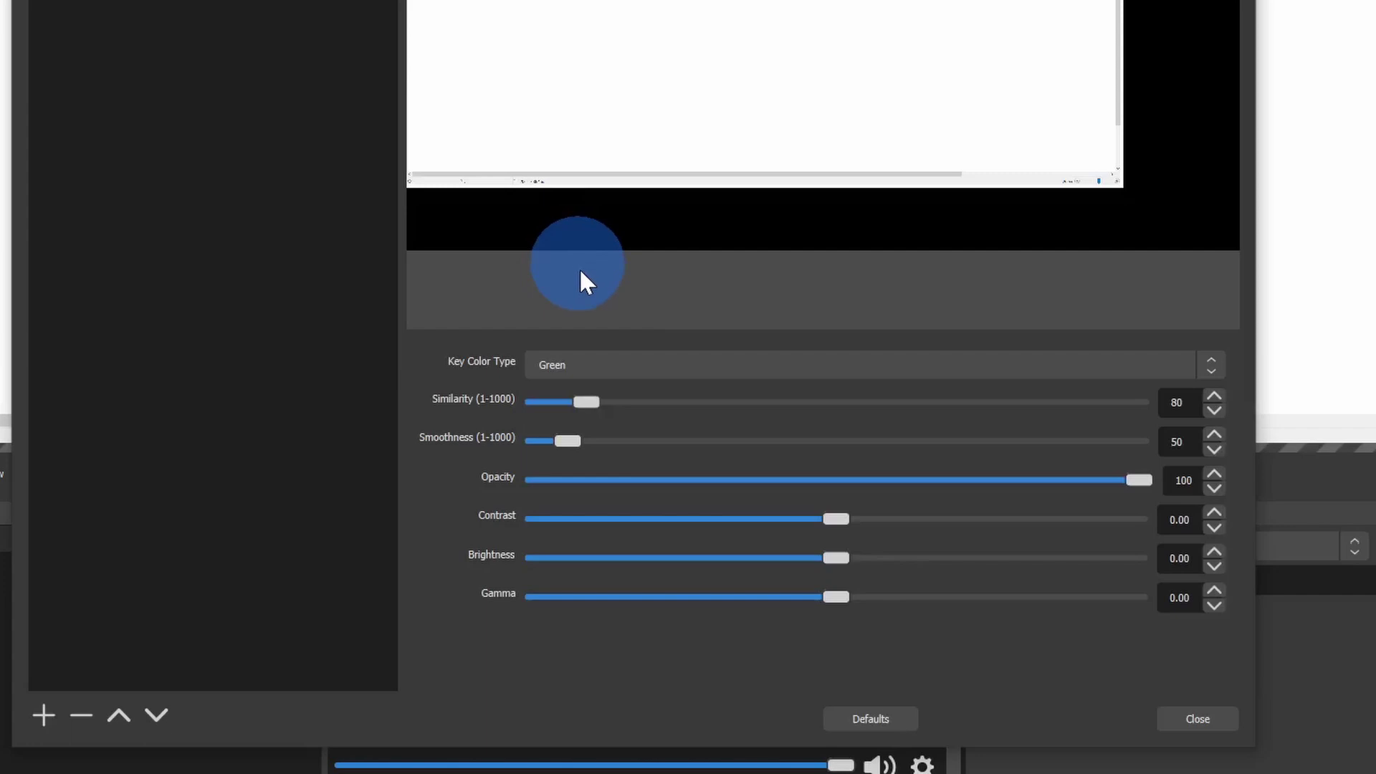
- Set the Color Key filter's key color type to Custom Color with white #ffffff and close the filter settings
click(659, 367)
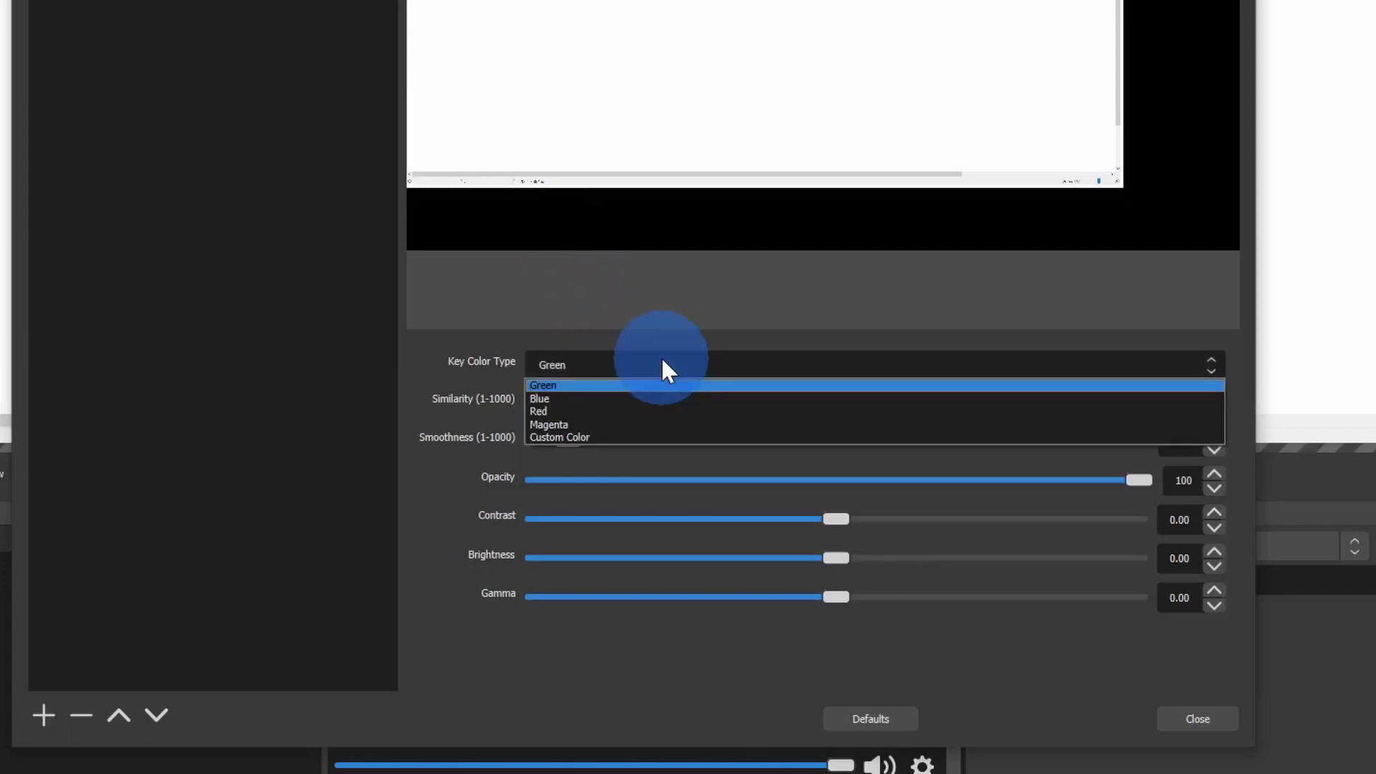
click(648, 437)
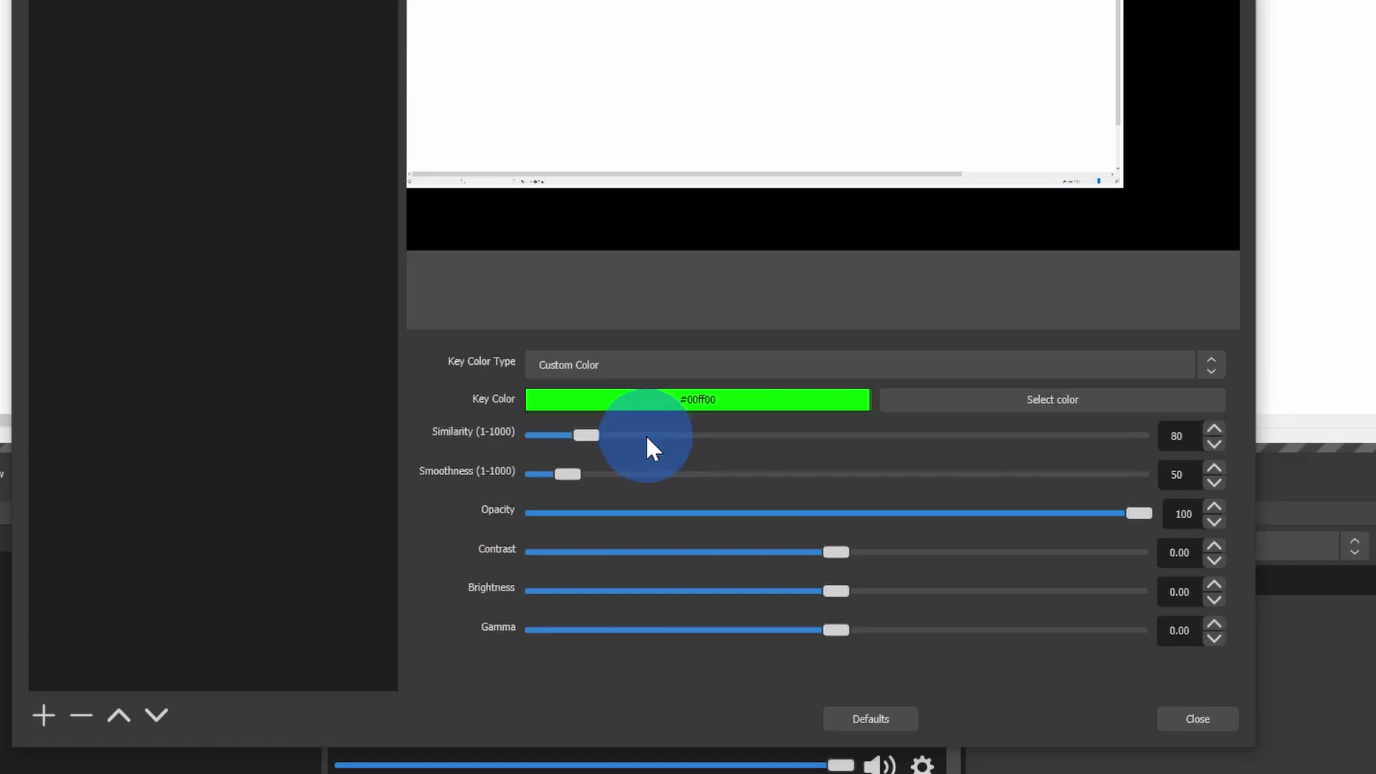
click(1078, 394)
click(286, 364)
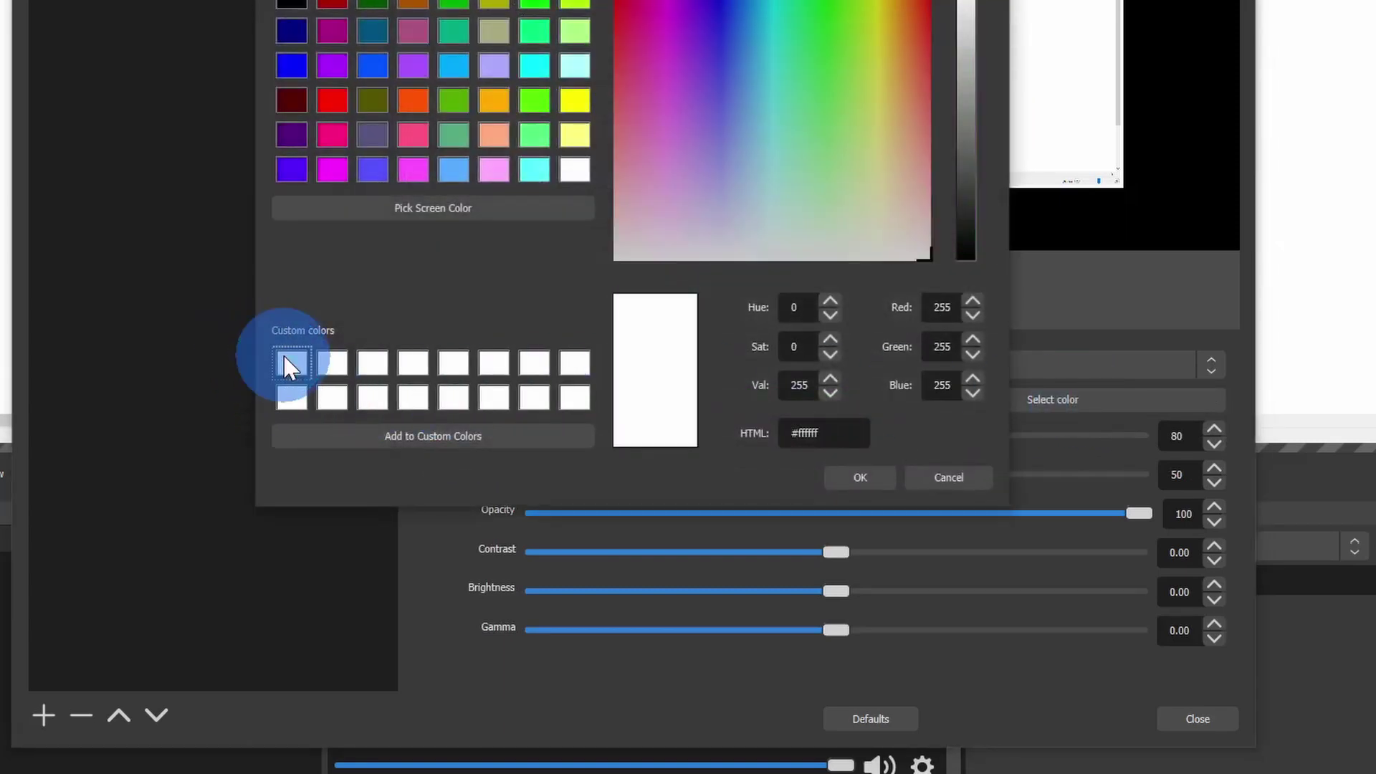
click(862, 477)
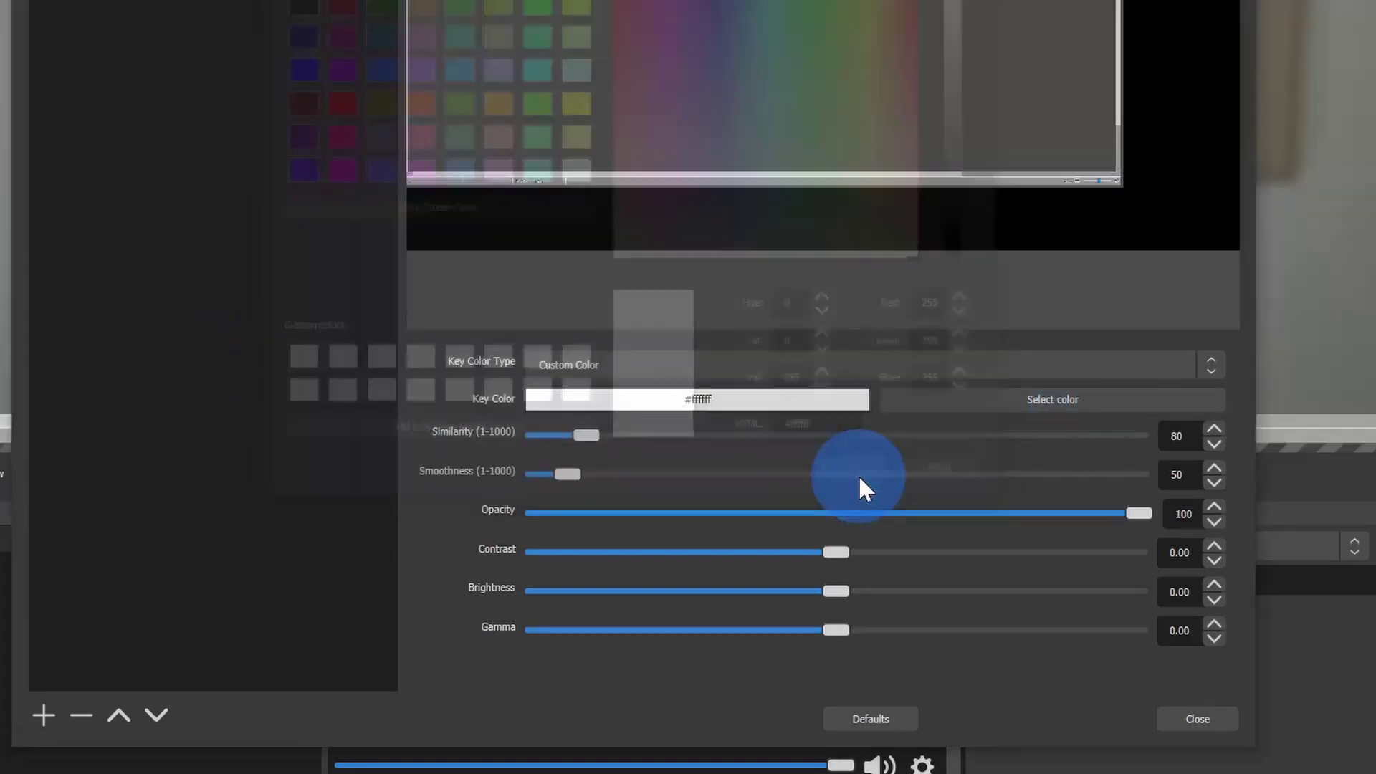
click(1204, 718)
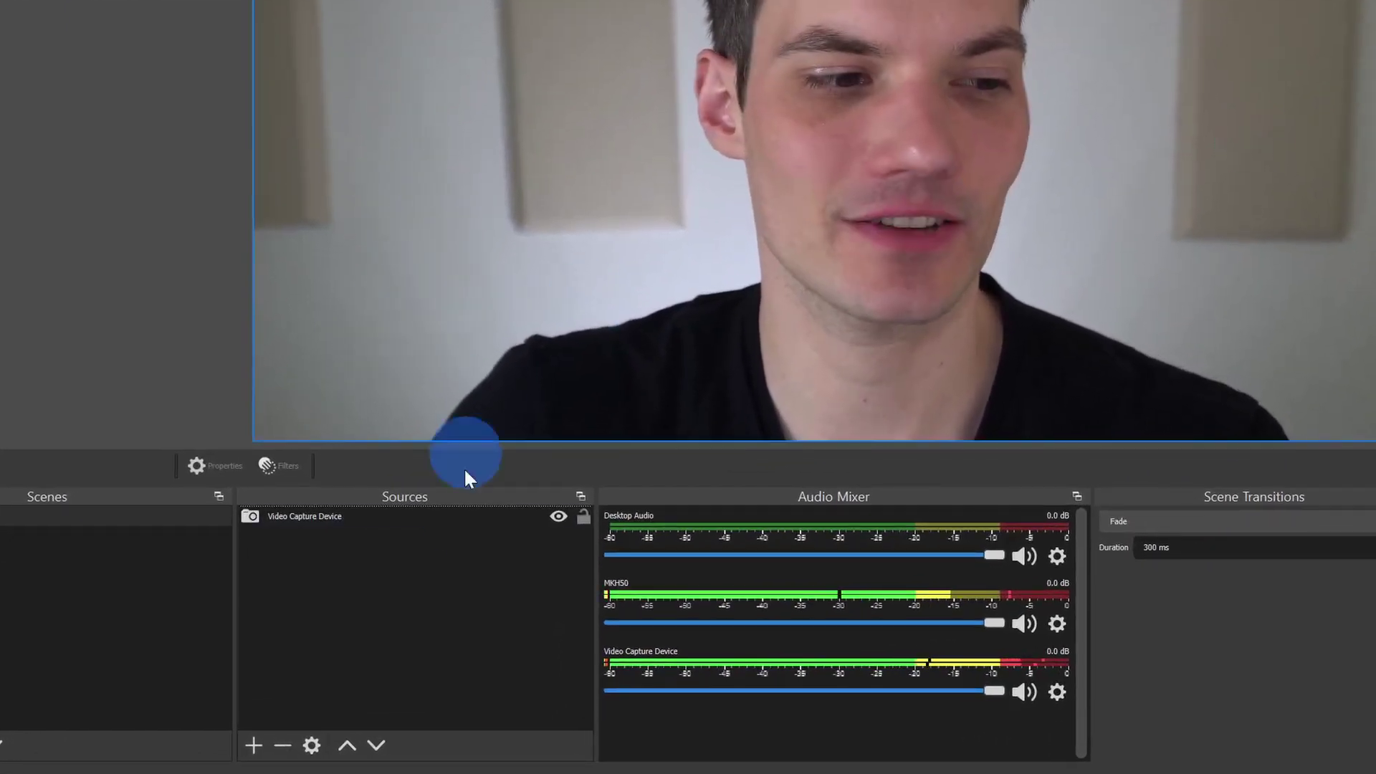
click(254, 746)
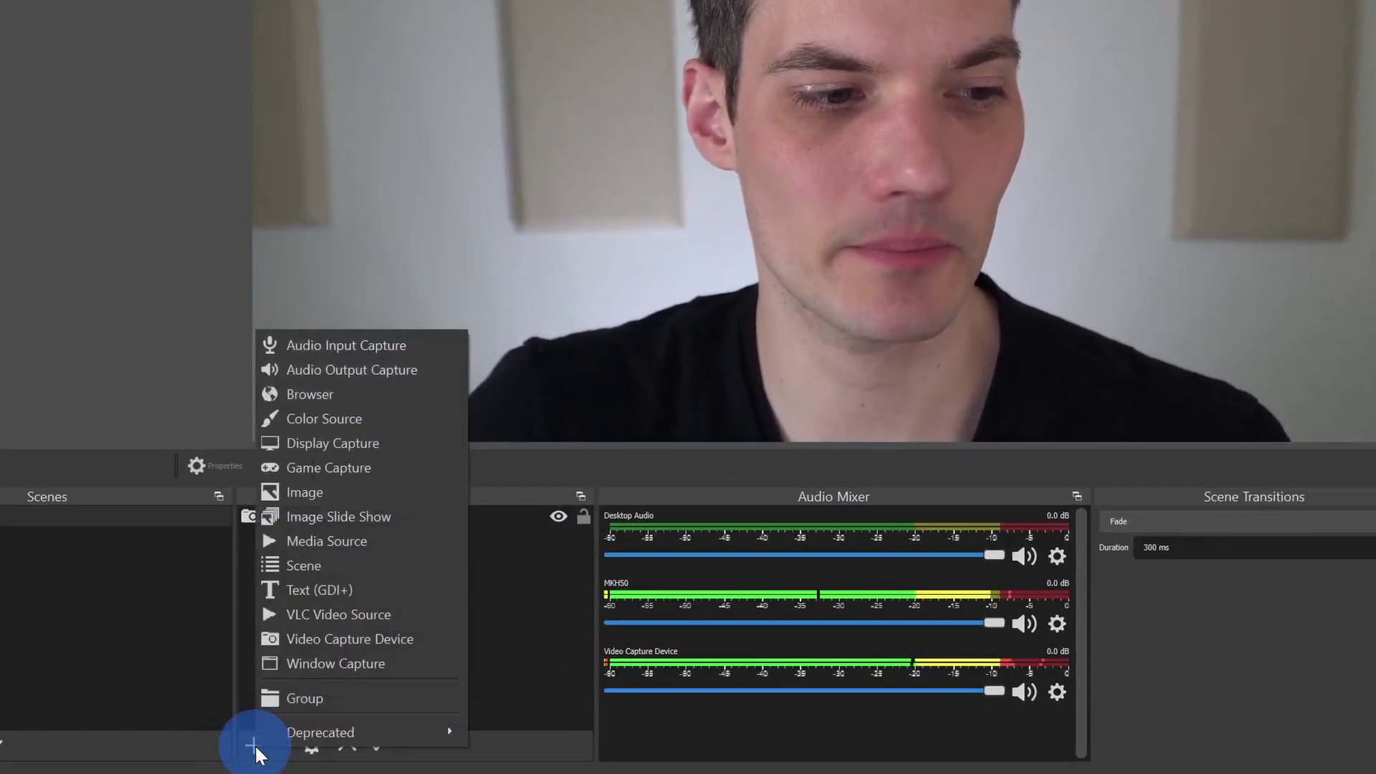
click(337, 588)
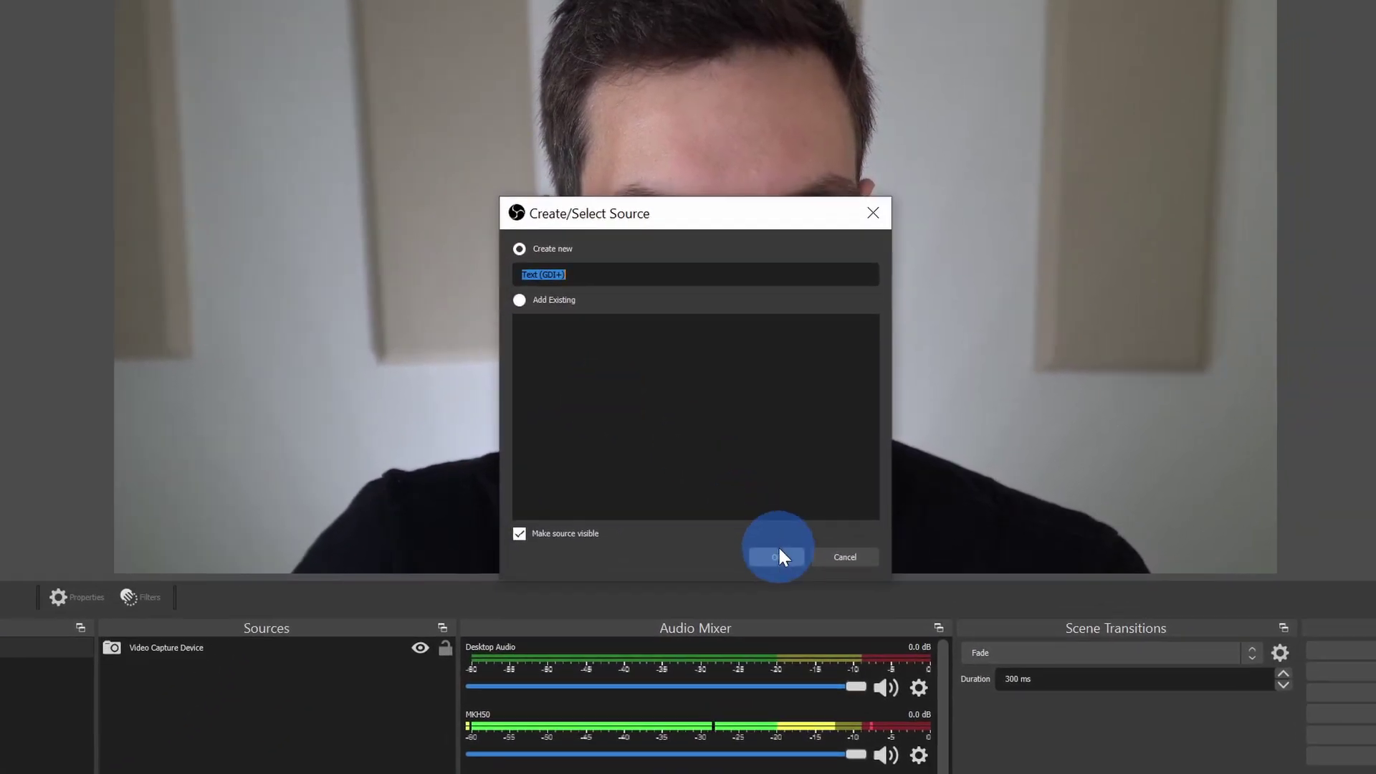
click(915, 425)
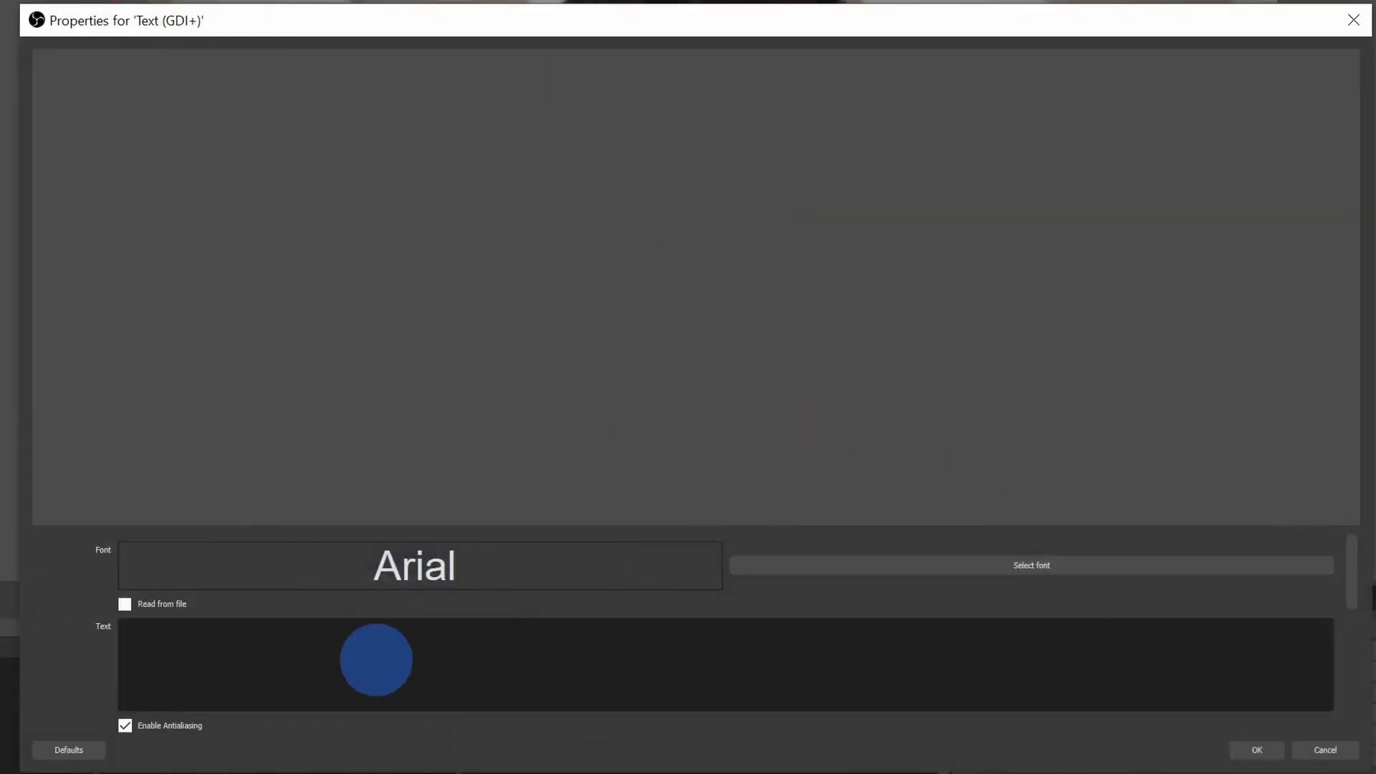
text(Thanks for this great meeting!  Meetings = productivity  Email is like so inferior to meetings.  Typing is a pain, talking is fun.  Meetings energize the day.  Emails & chats lack emotion.  Time is plentiful.  Remember to order cookies At our new web site www.kevincookiecompany.com)
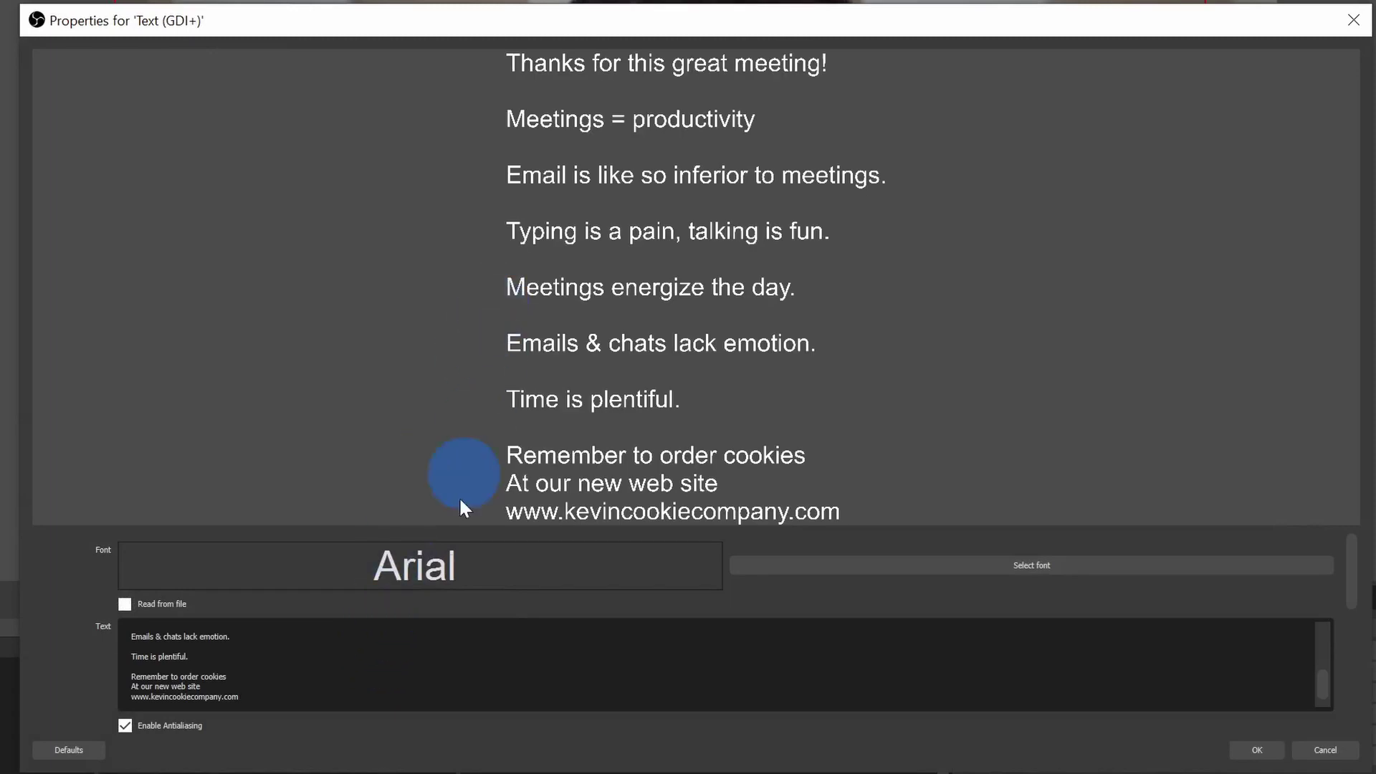
click(1257, 749)
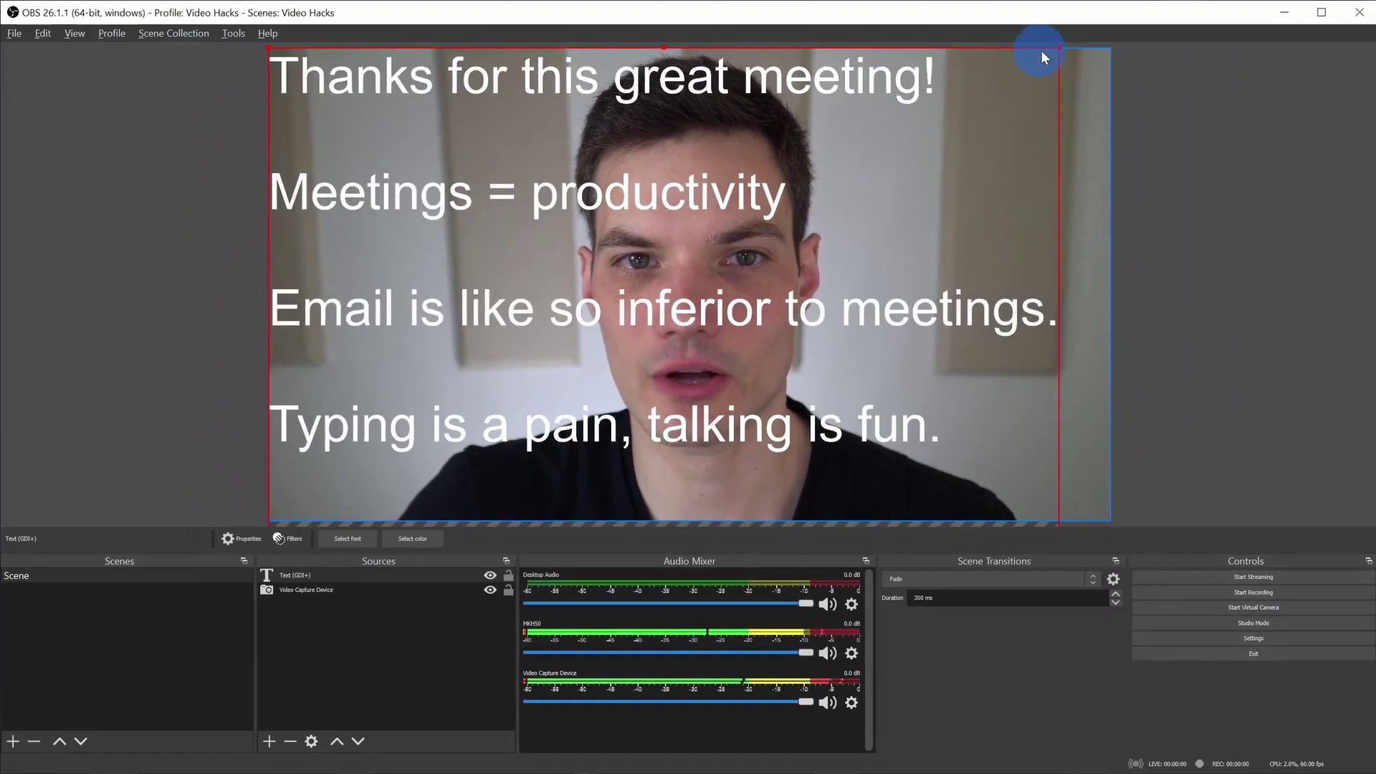
drag(1042, 51, 527, 59)
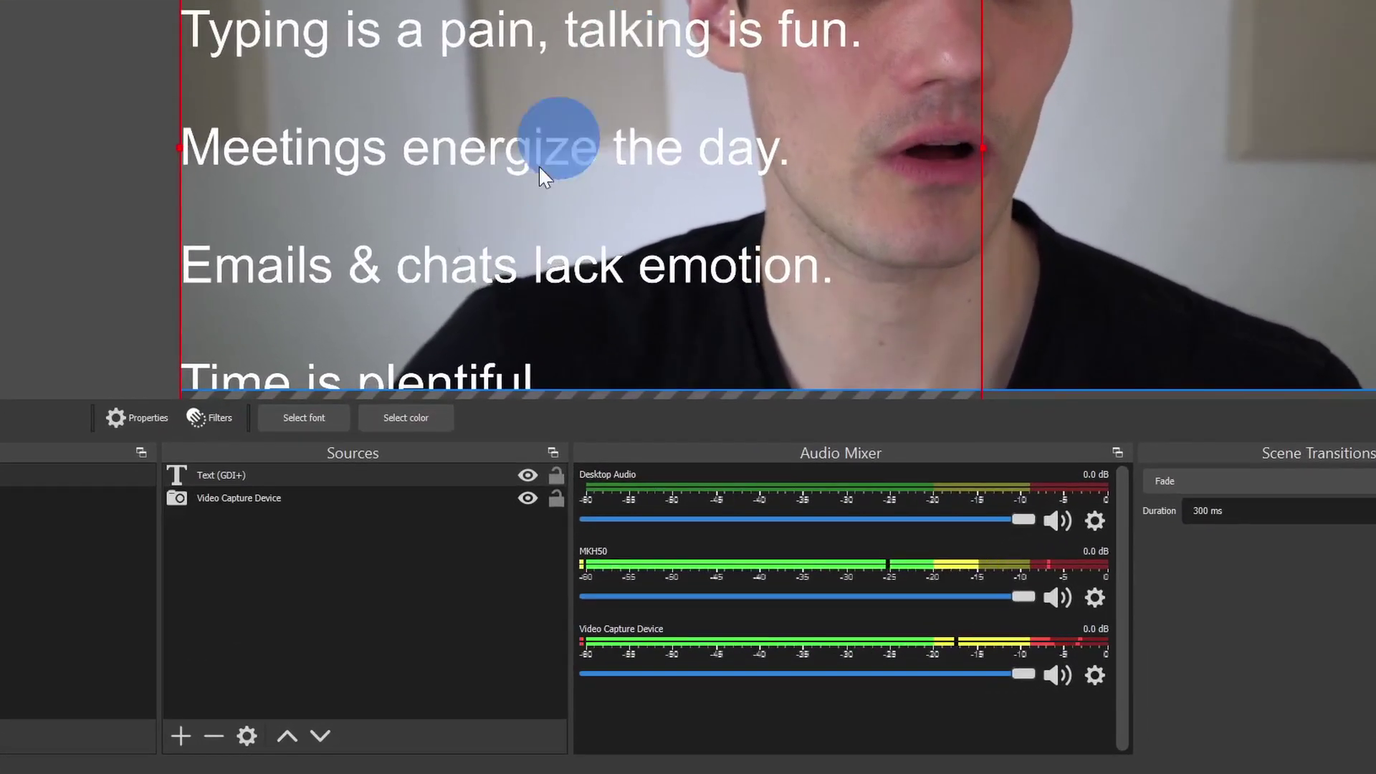
- Add a Scroll filter to the text source with a vertical speed of 194 and close the filter settings
click(265, 473)
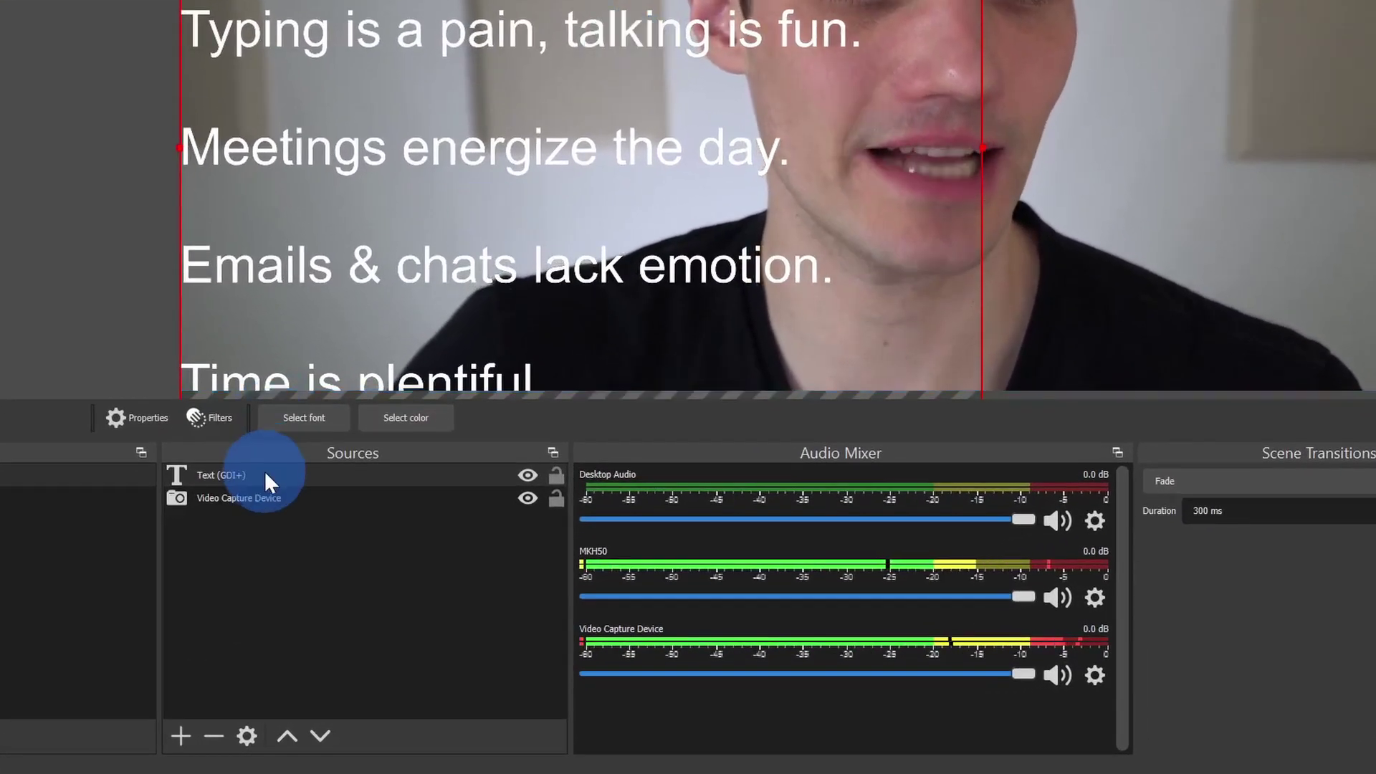
click(214, 419)
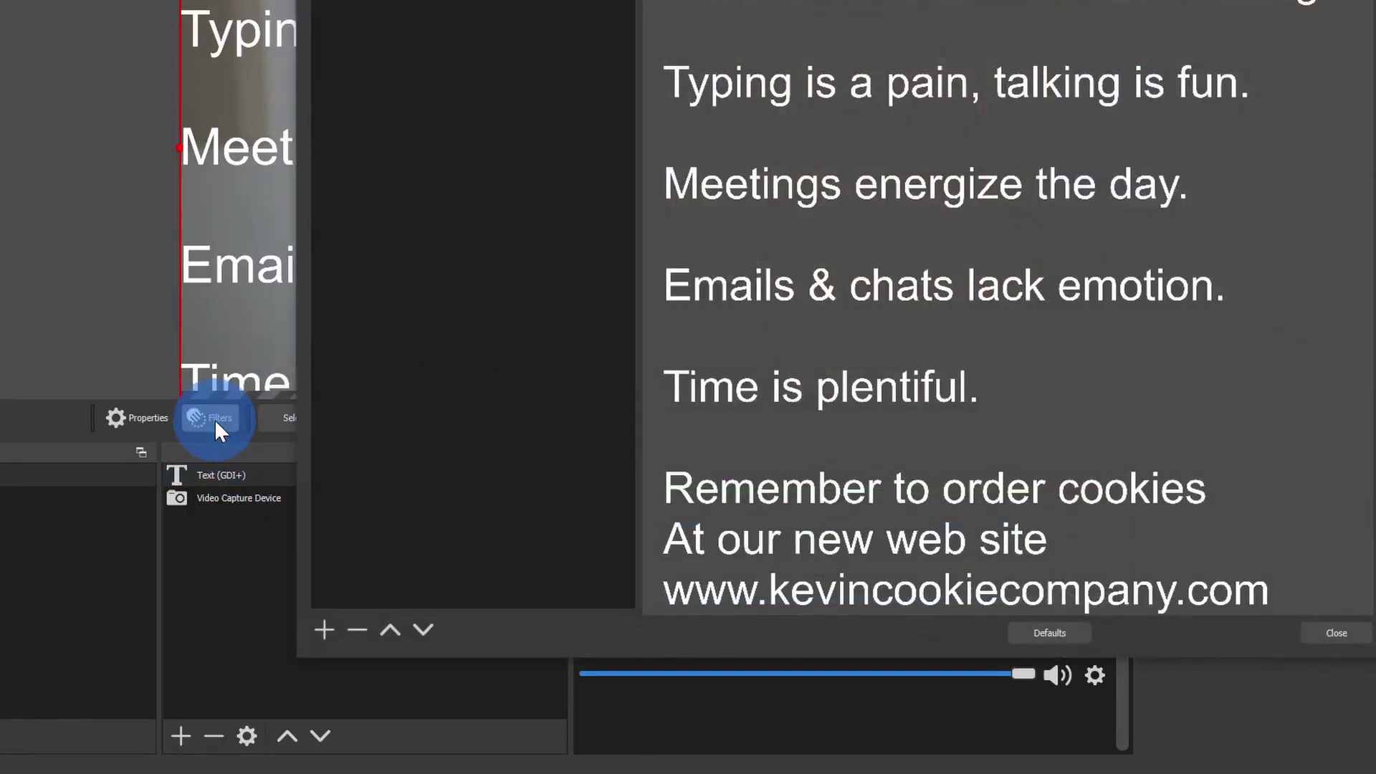
click(322, 631)
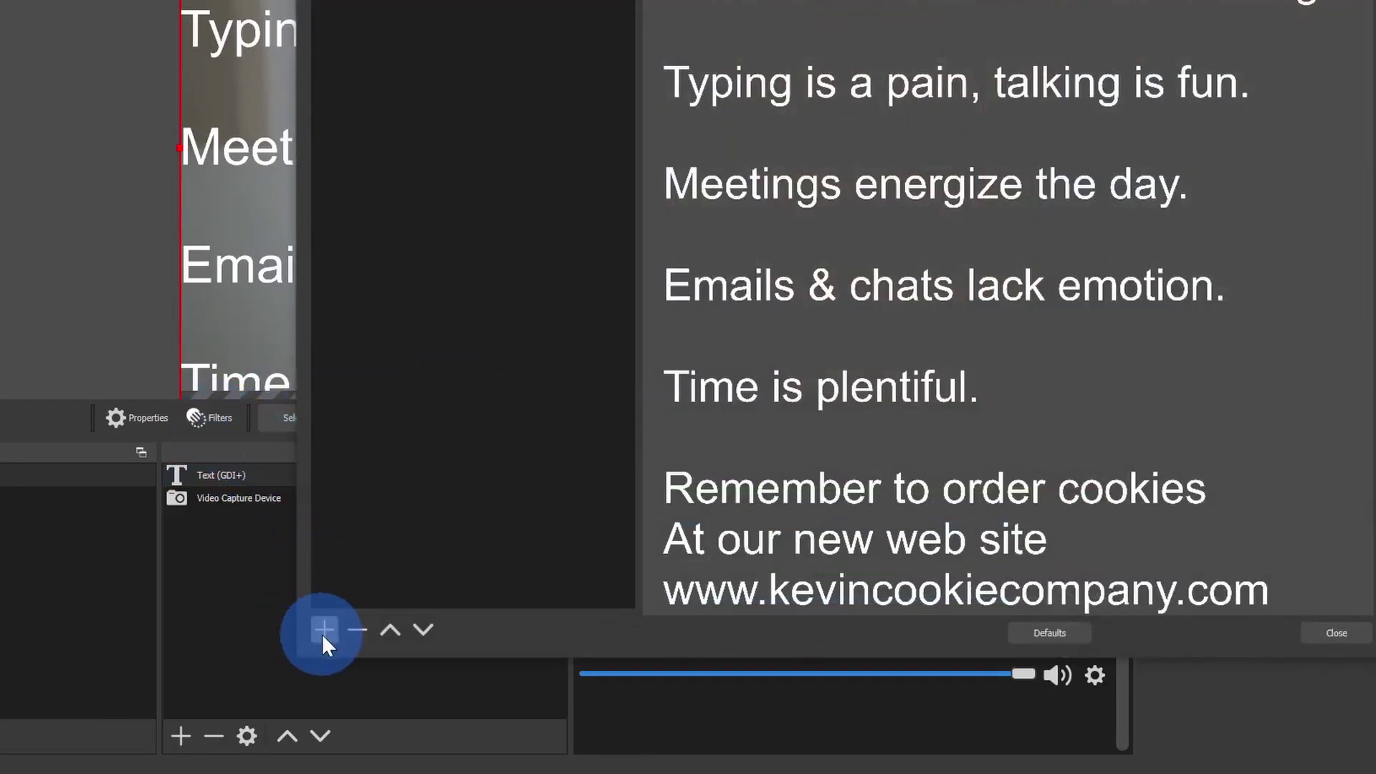
click(404, 586)
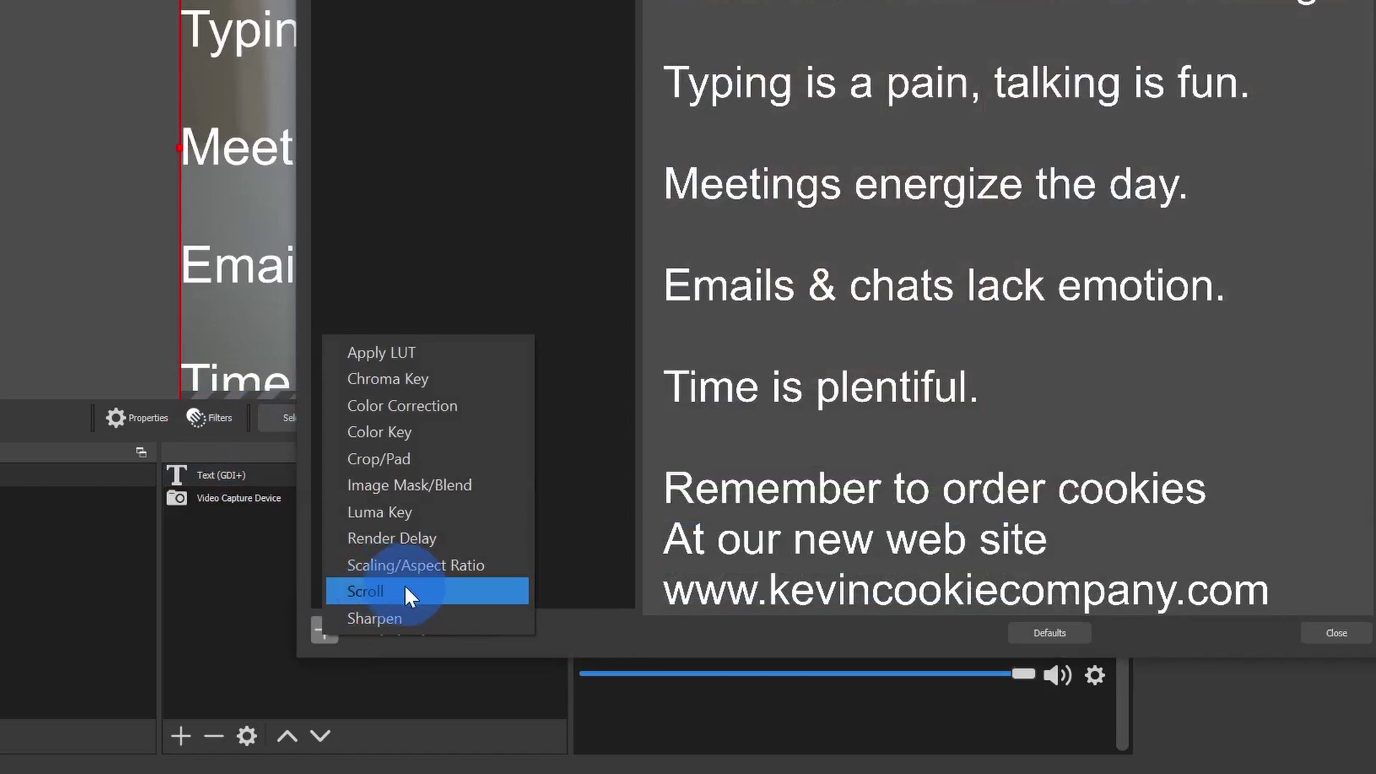
click(411, 591)
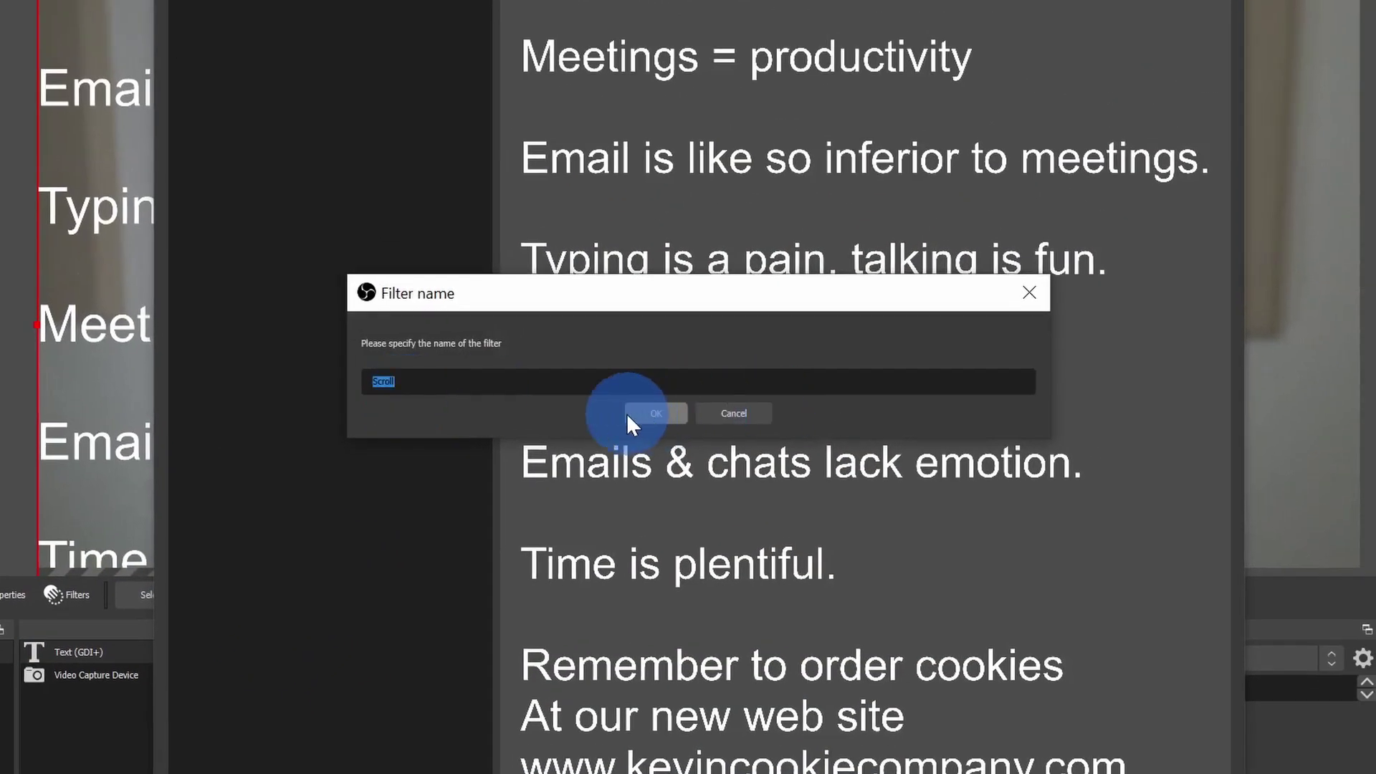
click(650, 415)
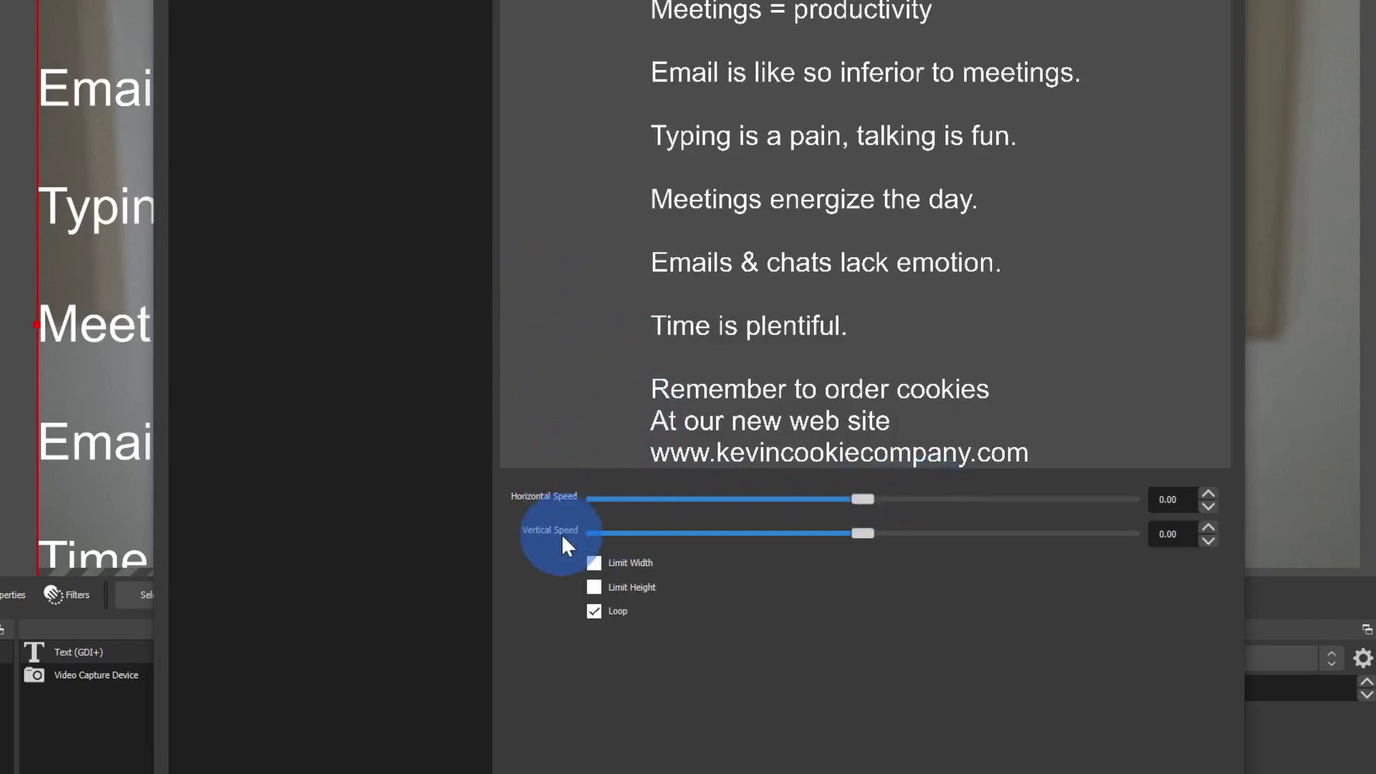
drag(865, 533, 967, 534)
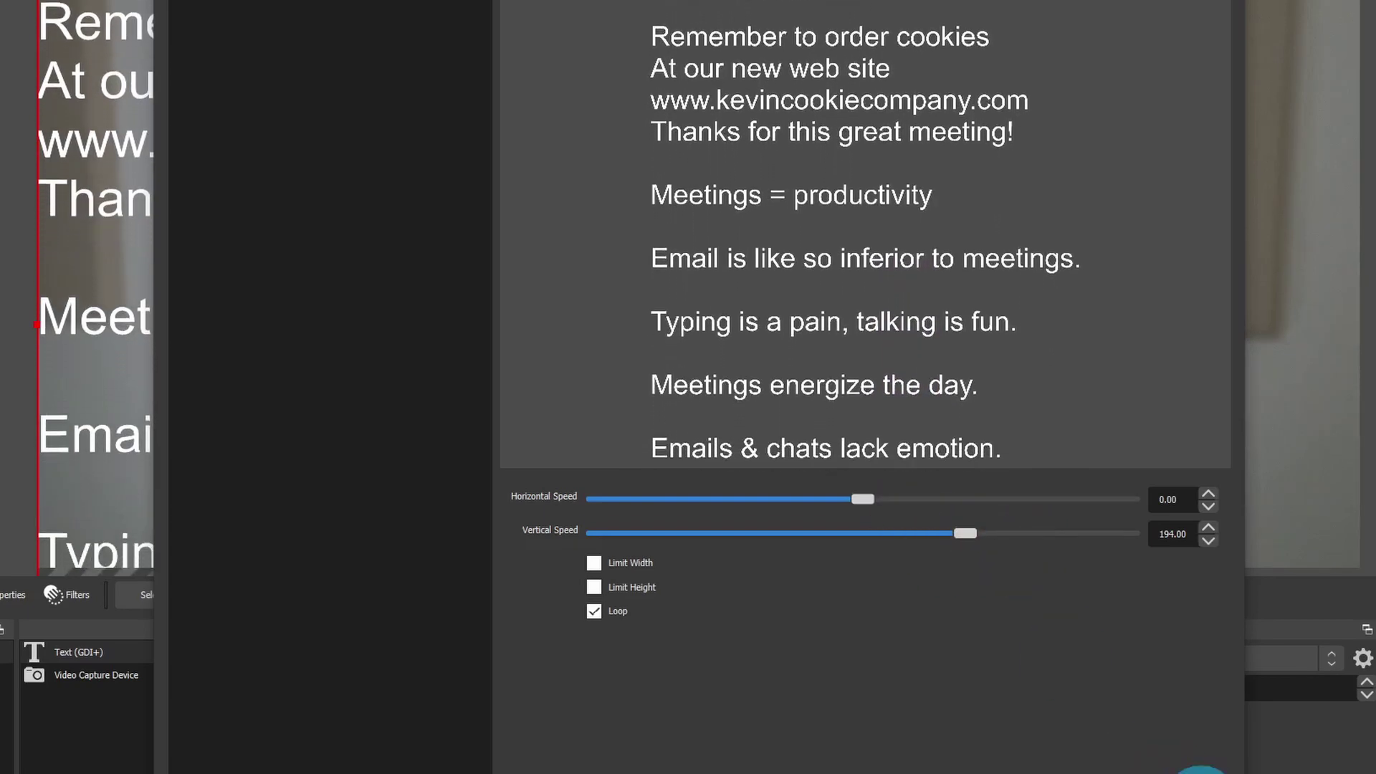
click(1147, 759)
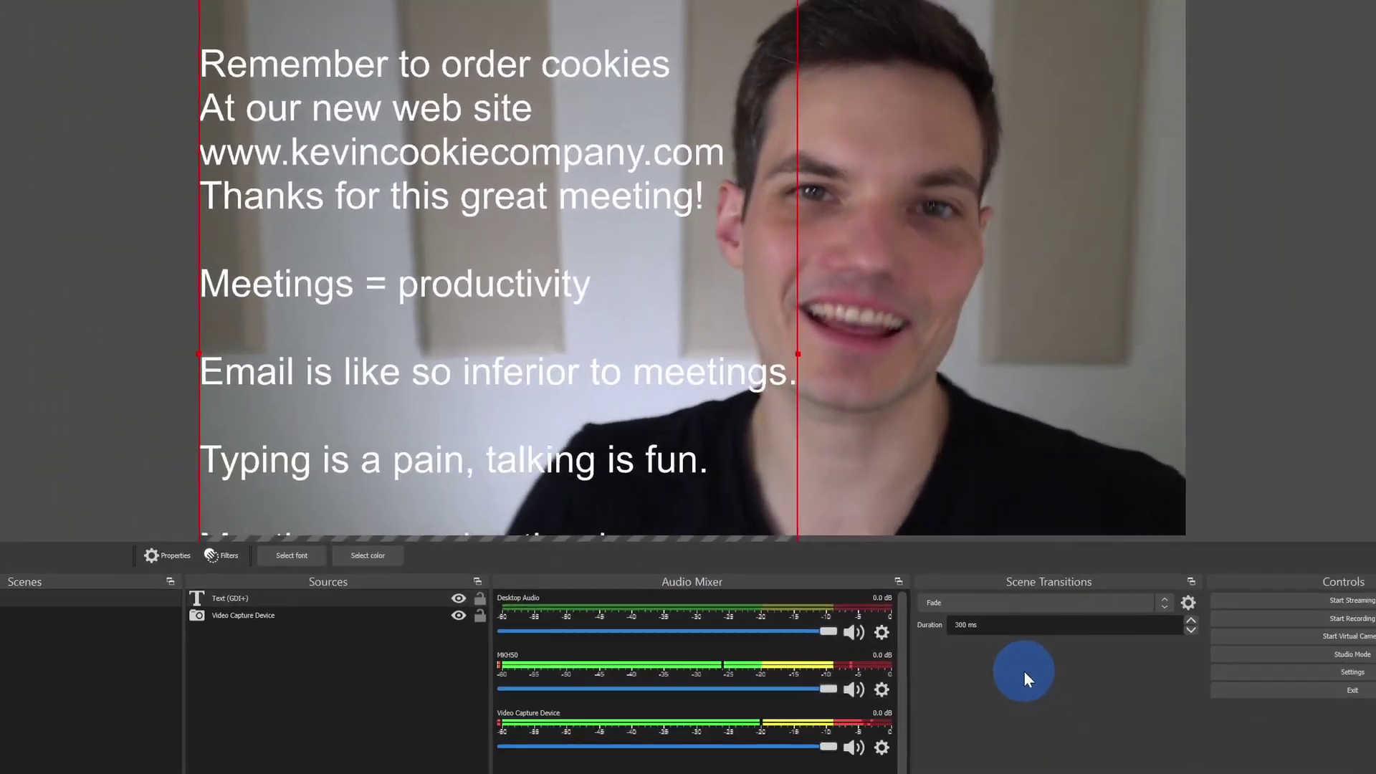